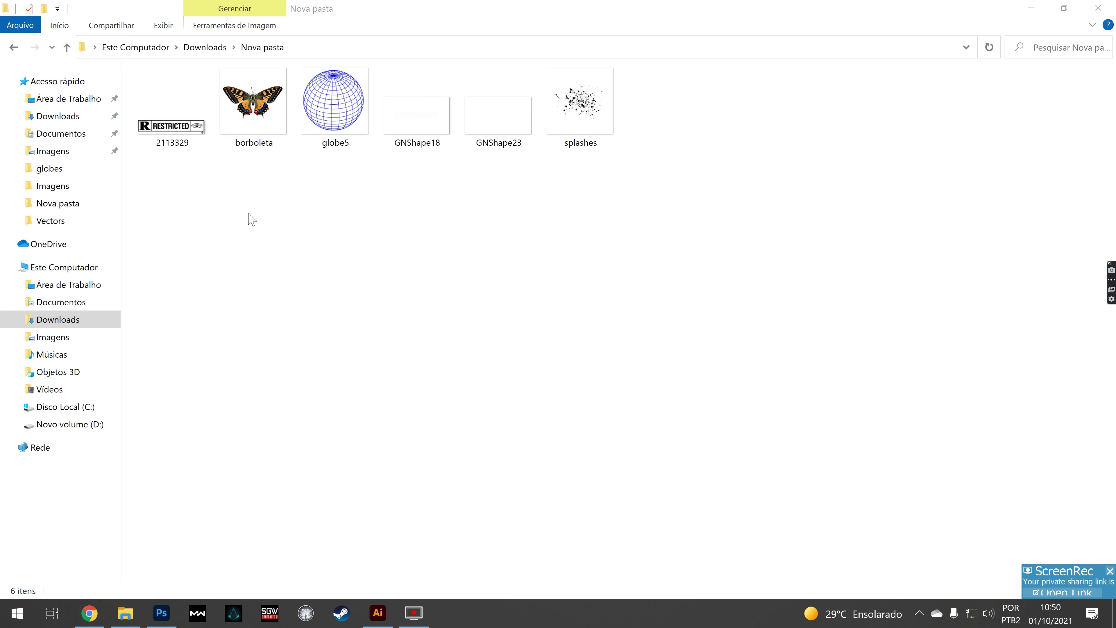
Place the borboleta butterfly image, scale it to about half size and tilt it roughly 22°
left_click_drag(253, 100, 369, 415)
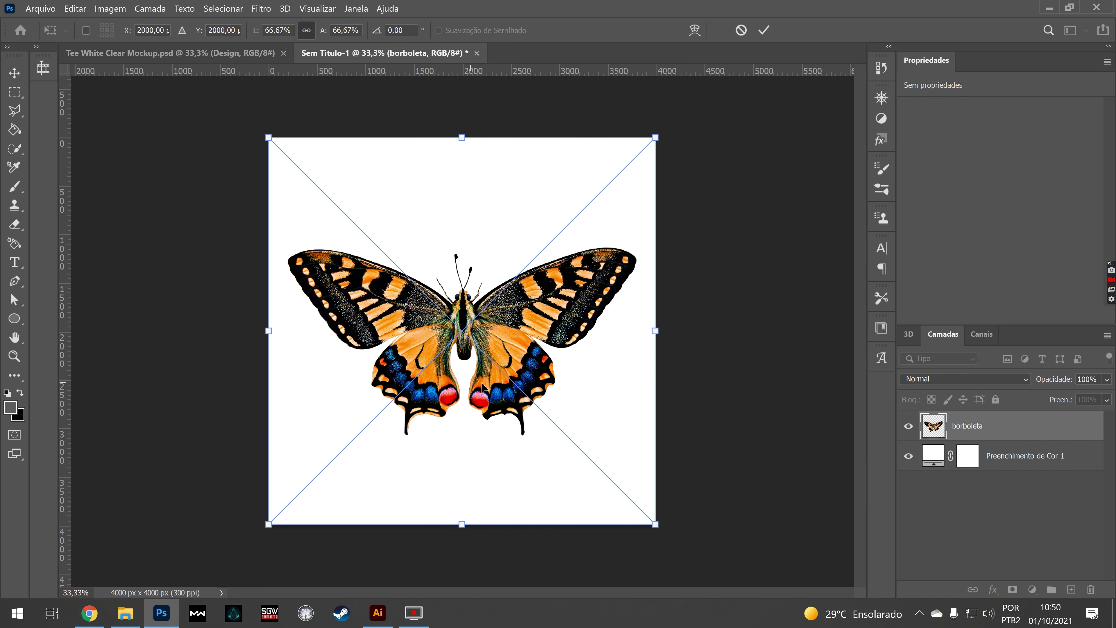
left_click_drag(652, 565, 738, 510)
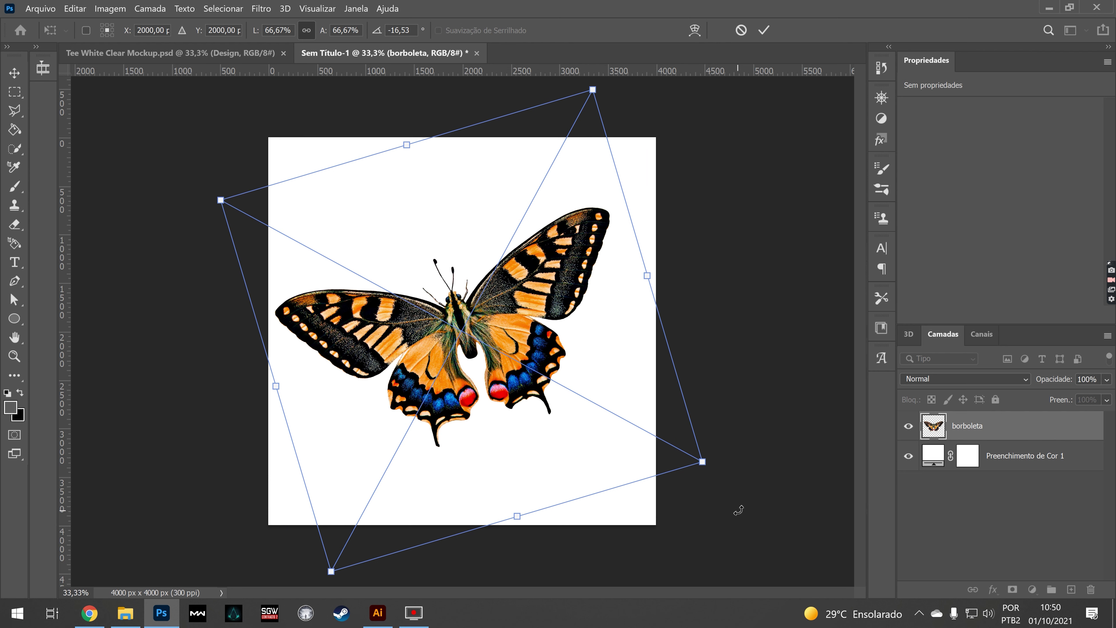
key("ctrl+z")
left_click_drag(323, 30, 307, 33)
mouse_move(745, 283)
left_mouse_down()
mouse_move(753, 397)
mouse_move(744, 426)
left_mouse_up()
left_click(763, 30)
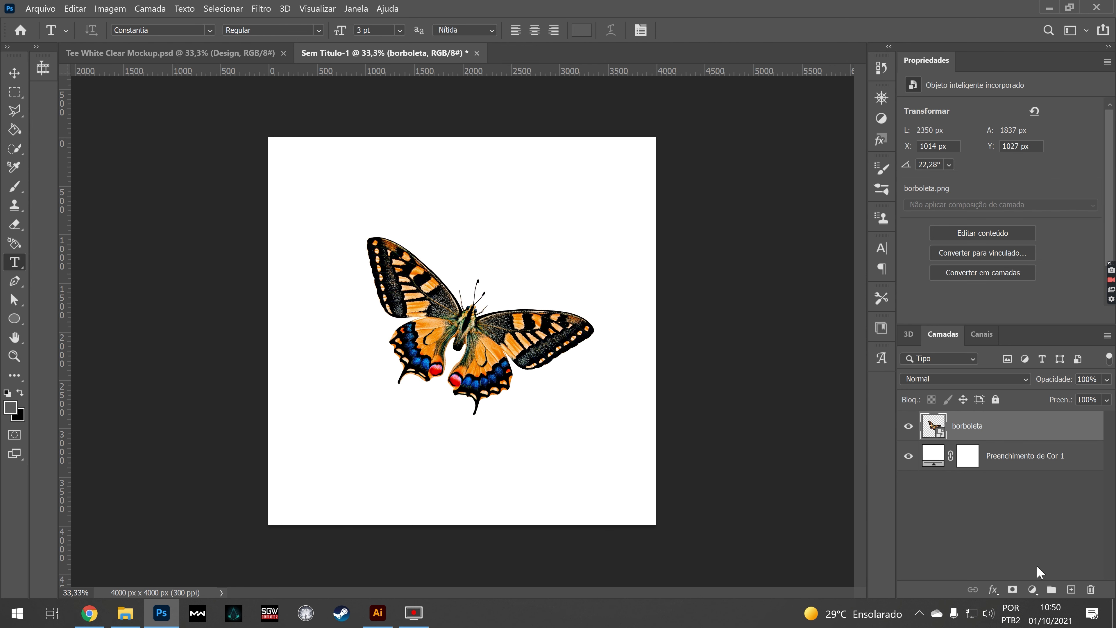
left_click(1032, 589)
Add a Gradient Map above the butterfly and group both layers as 'Butterfly'
left_click(1011, 568)
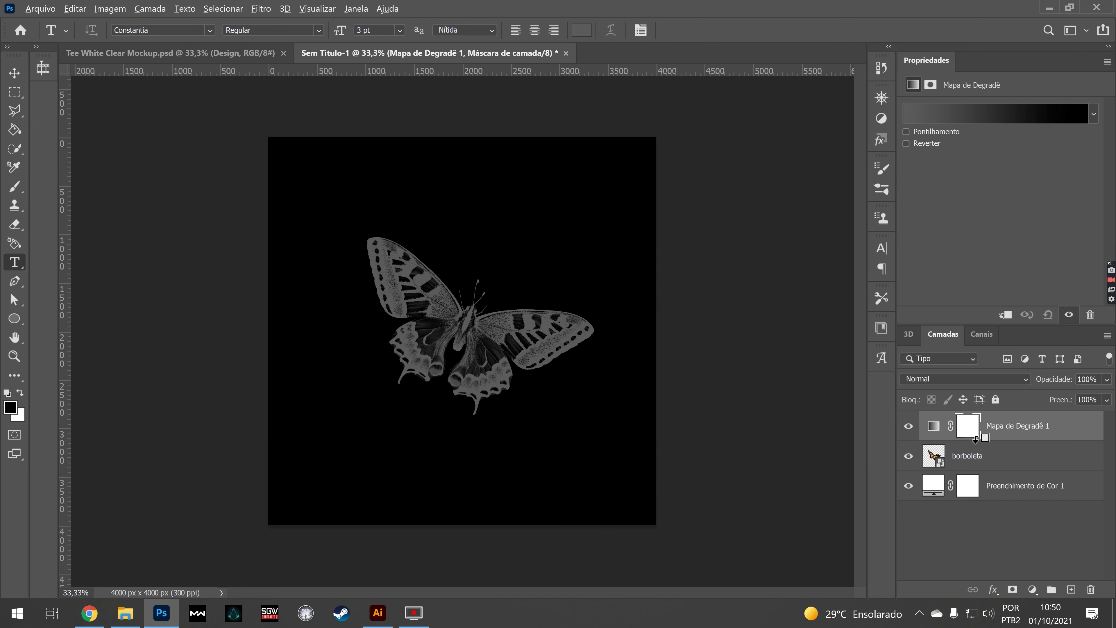
key("ctrl+i")
left_click(1002, 458, "shift")
left_click(1051, 589)
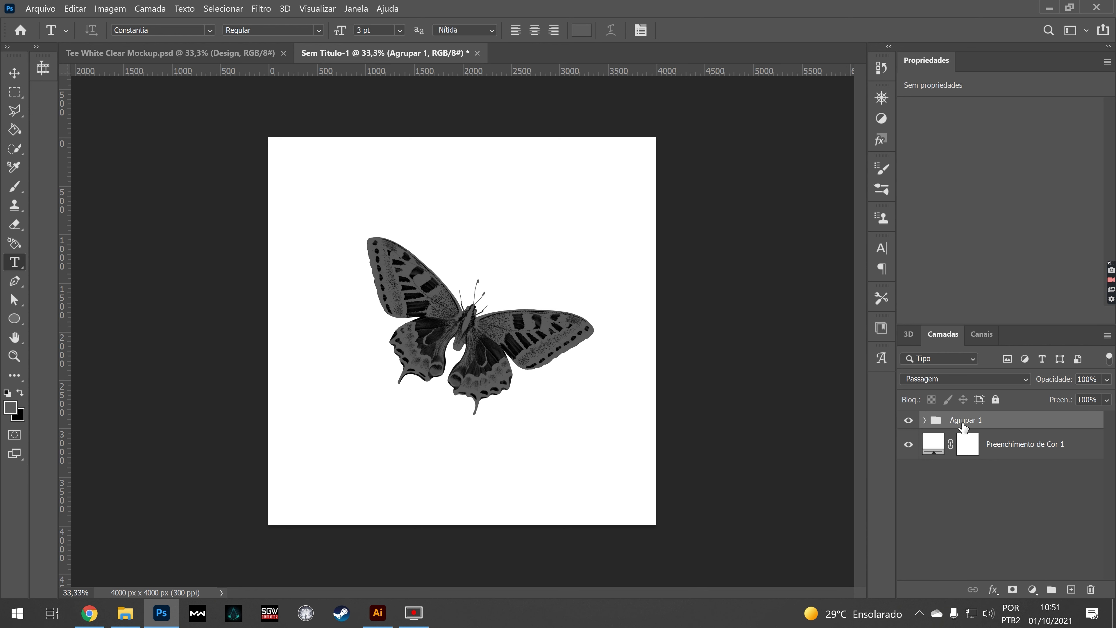
double_click(963, 421)
type("Butterfly")
key("Return")
left_click(925, 420)
left_click(1017, 448)
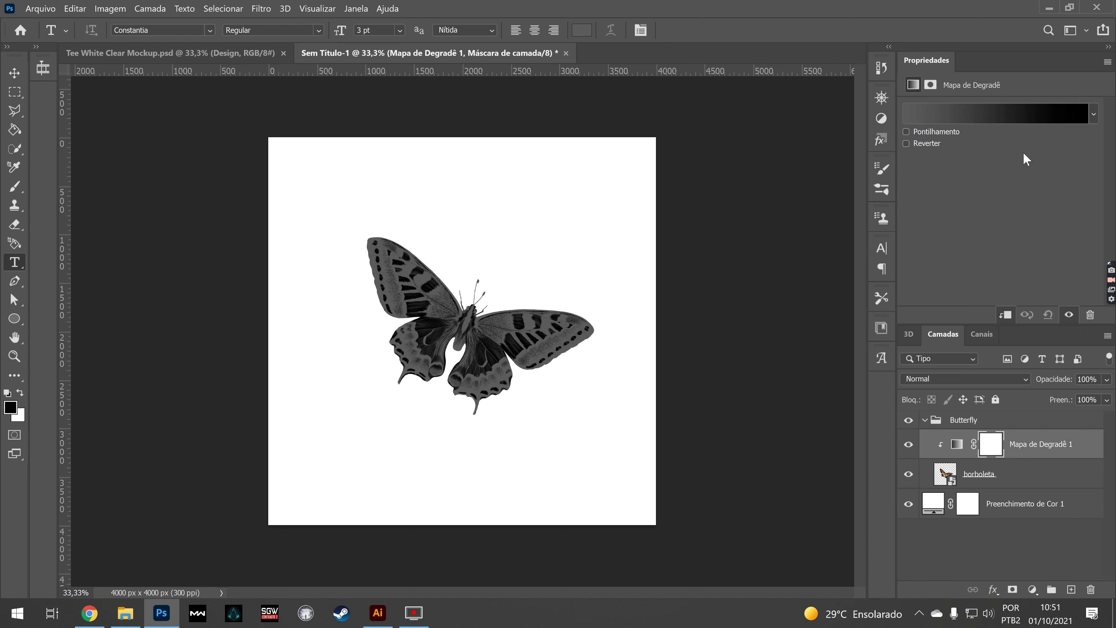
Set the gradient map to the purple-orange-teal preset
left_click(1020, 115)
left_click_drag(999, 136, 983, 213)
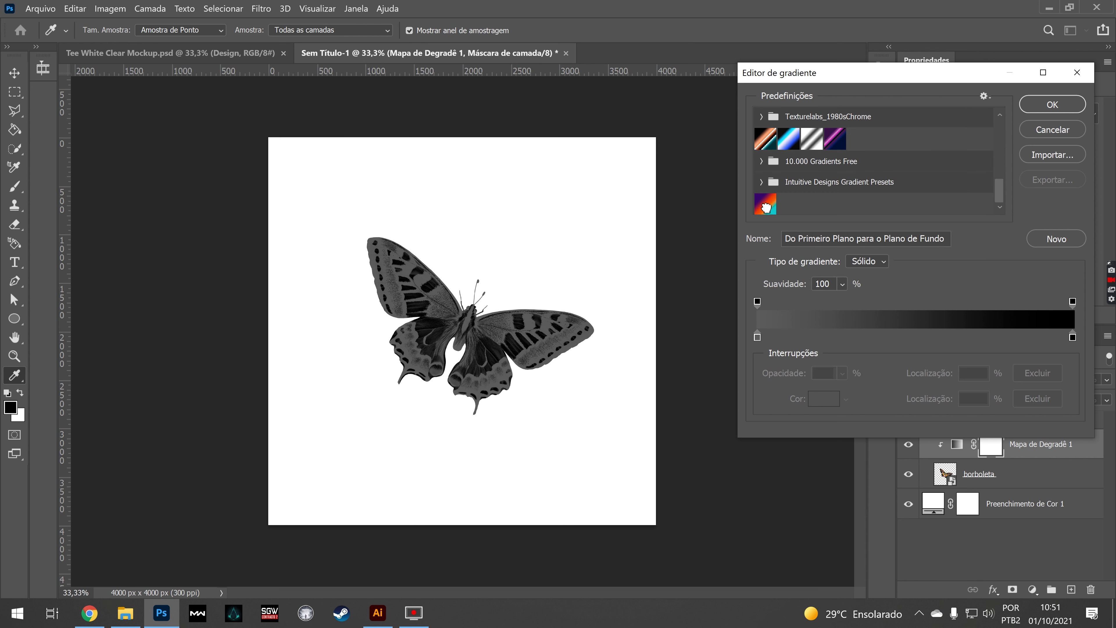
left_click(765, 206)
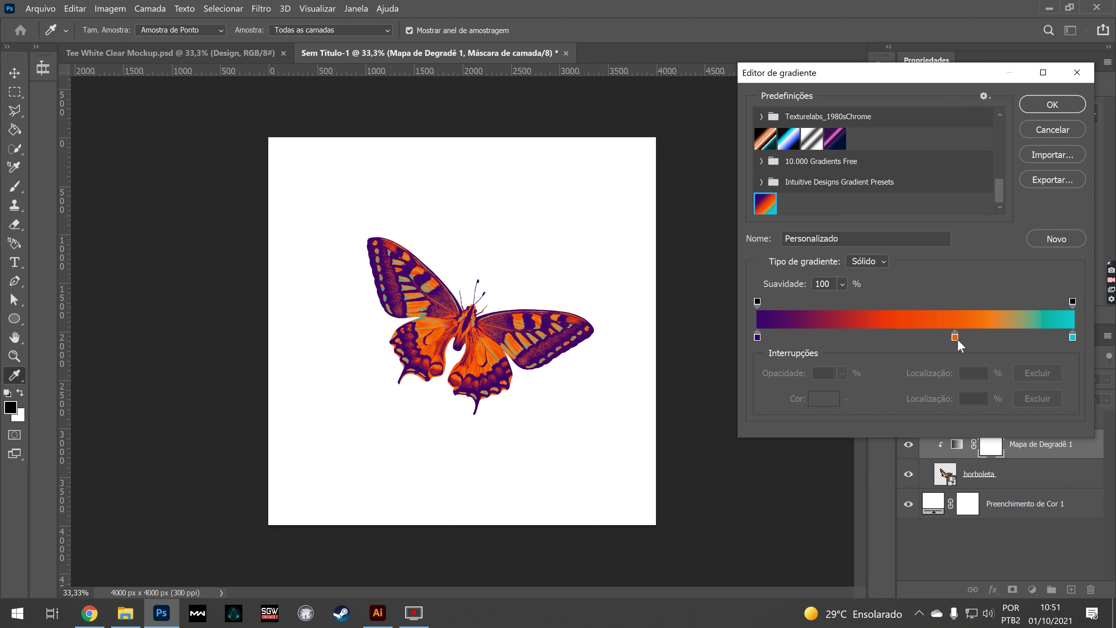
left_click(1052, 105)
key("t")
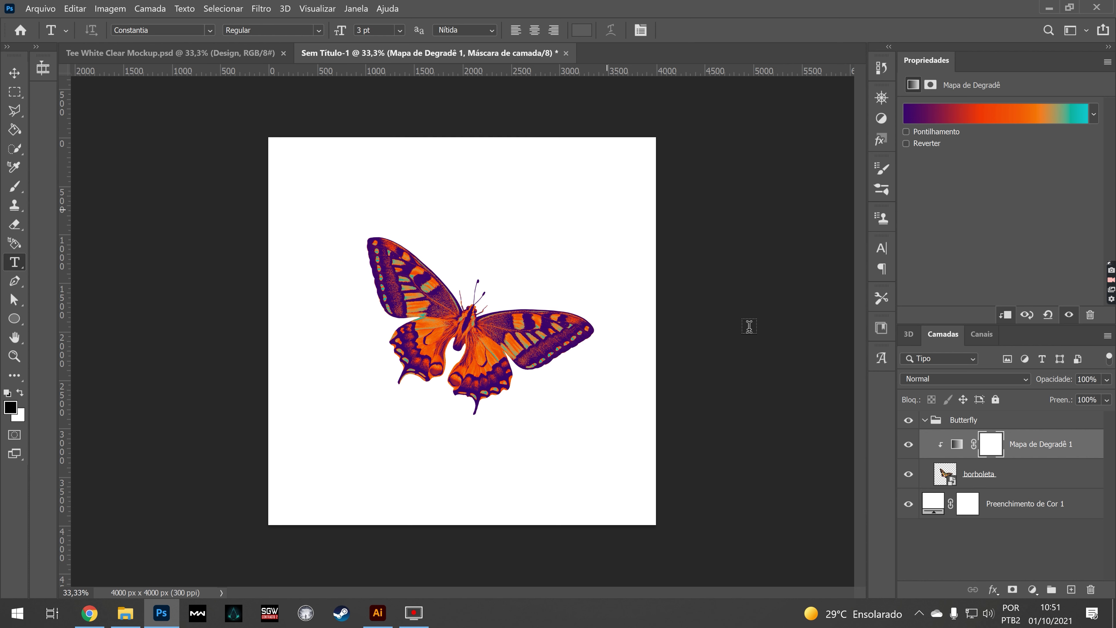
Apply the Stylize > Oil Paint filter to the butterfly image layer
left_click(1027, 479)
left_click(261, 8)
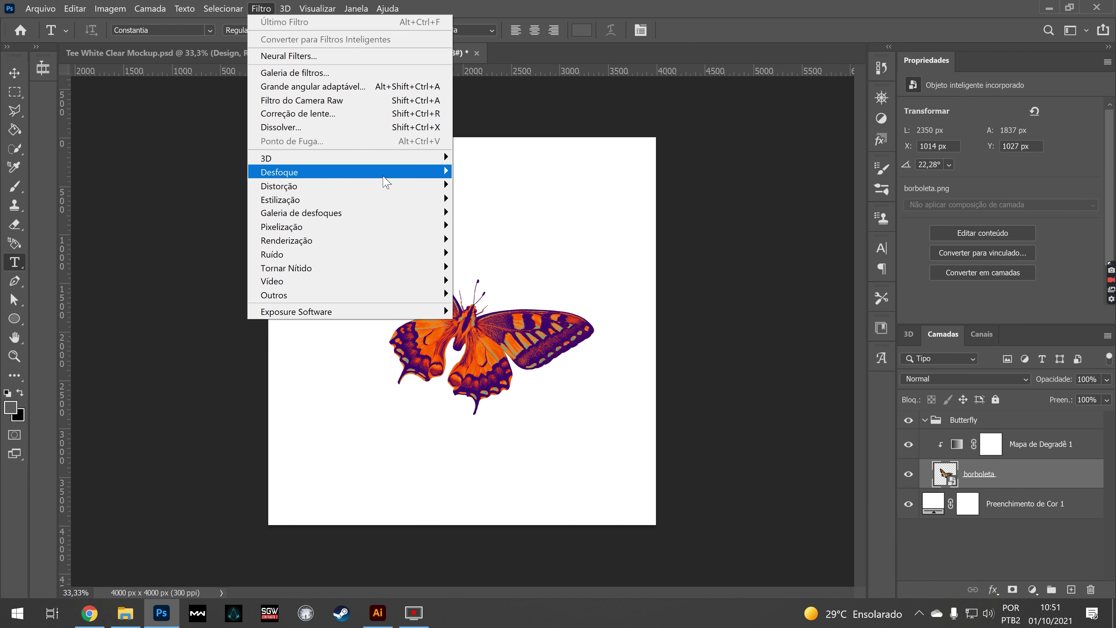
left_click(529, 270)
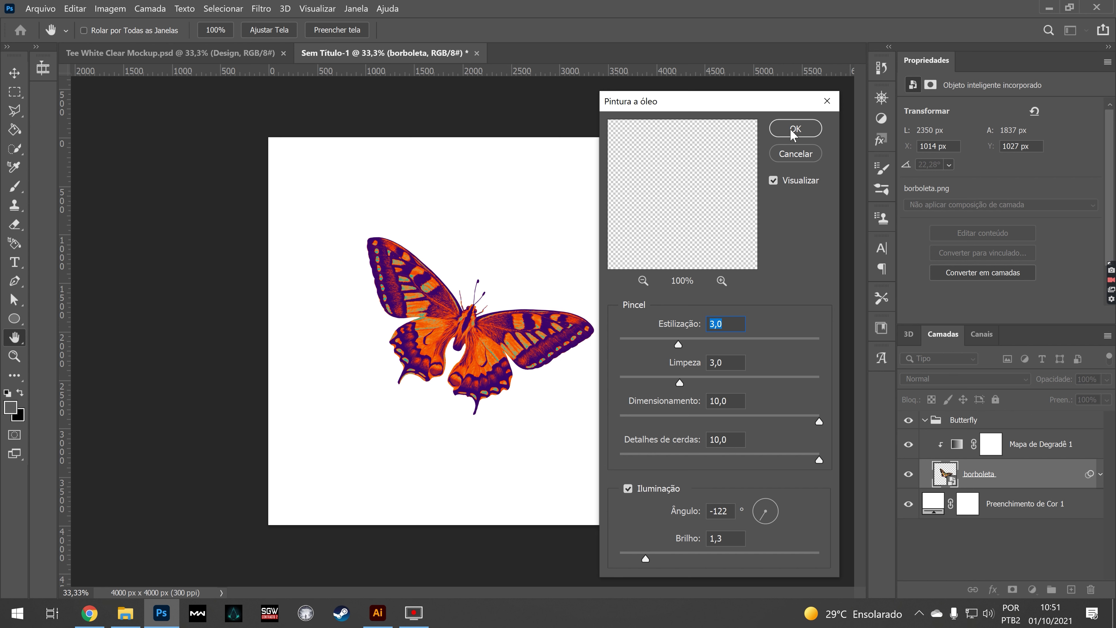
left_click(792, 132)
left_click(368, 210)
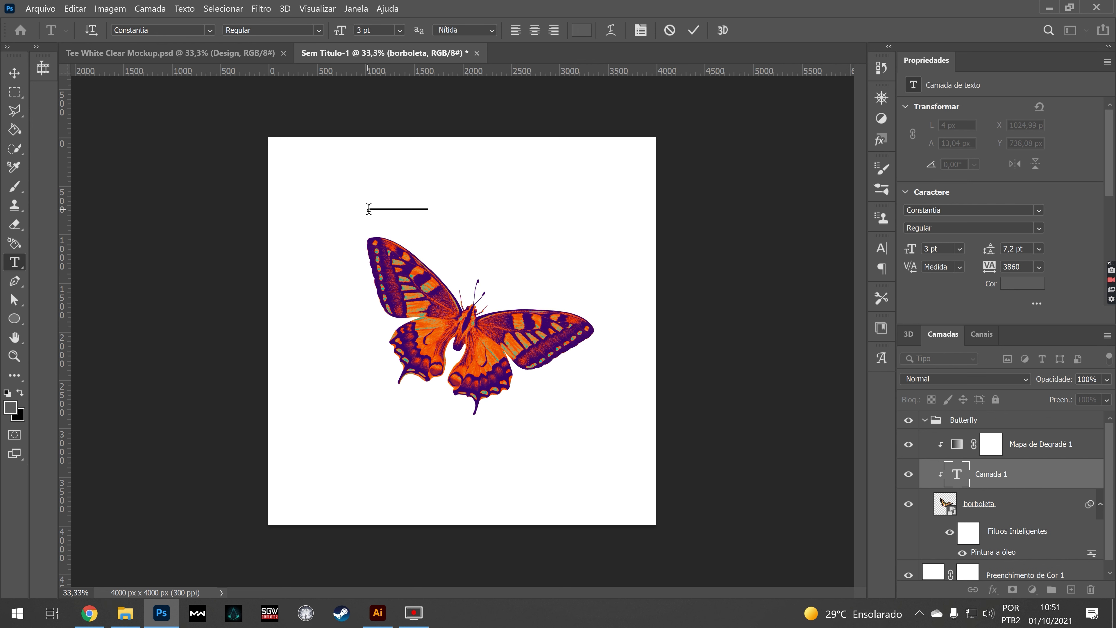
Move the text layer to the top, reset tracking to 0 and enlarge it across the canvas
left_click_drag(990, 473, 984, 420)
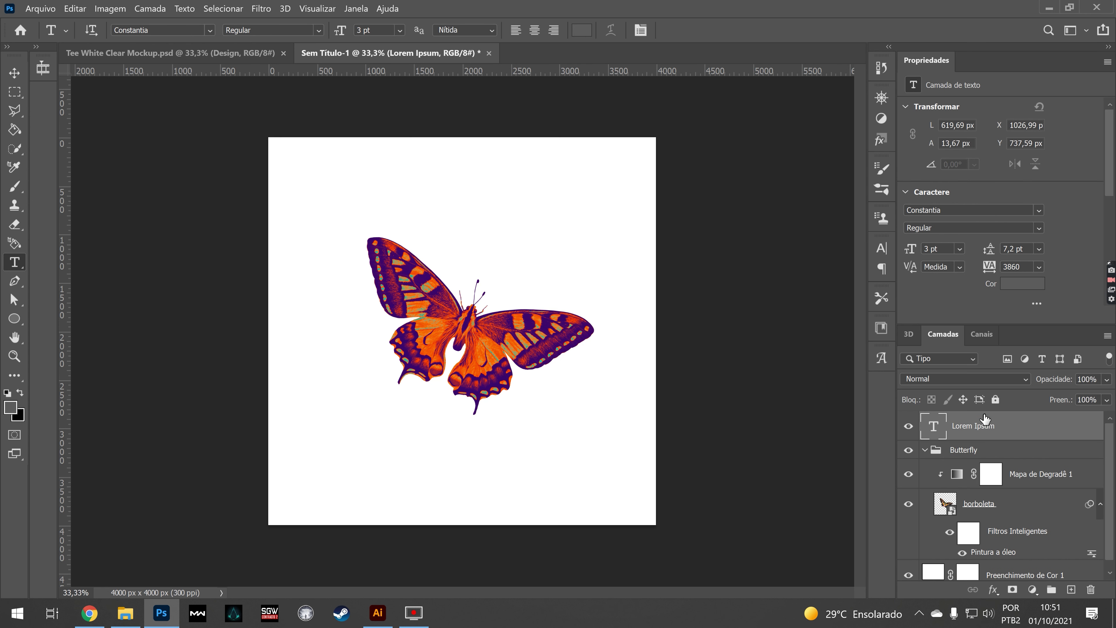
left_click(881, 247)
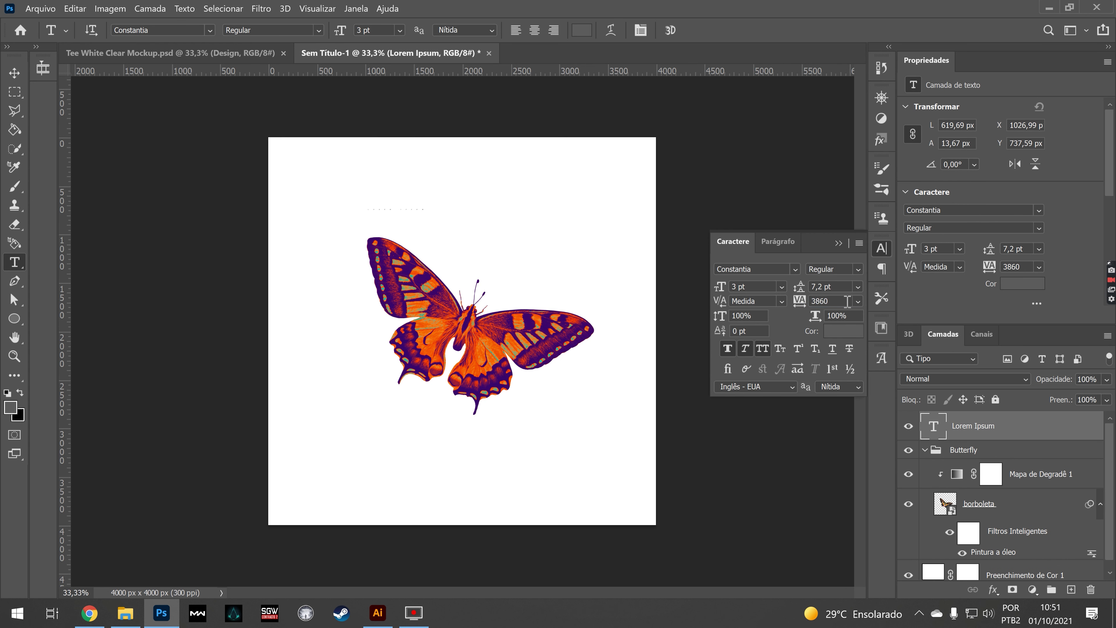
type("0")
left_click(15, 73)
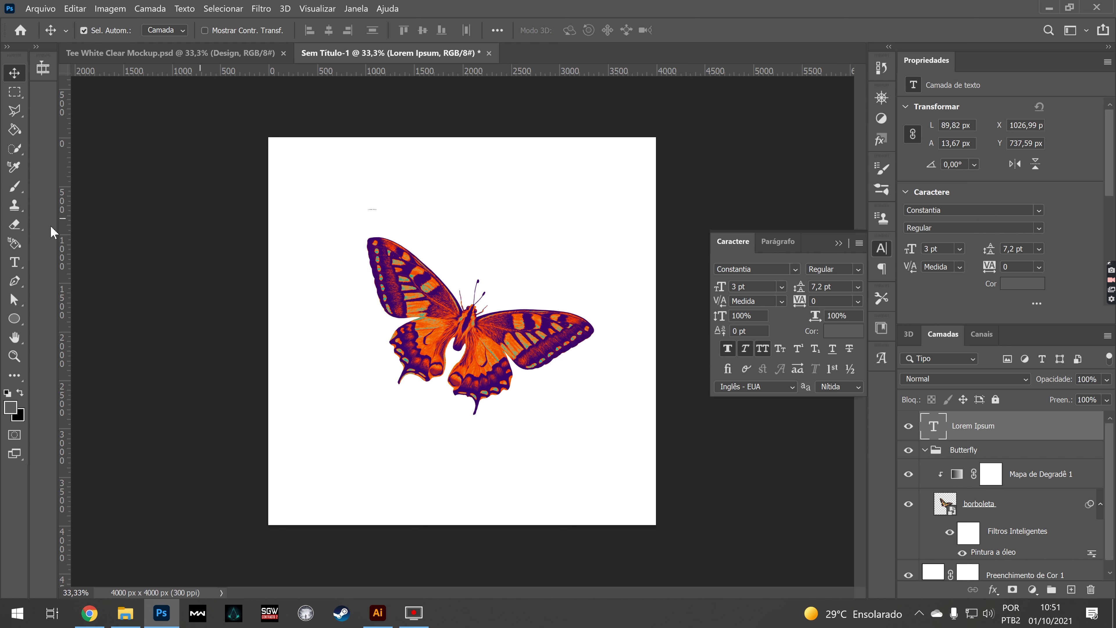
key("ctrl+t")
left_click_drag(376, 208, 605, 162)
left_click(753, 30)
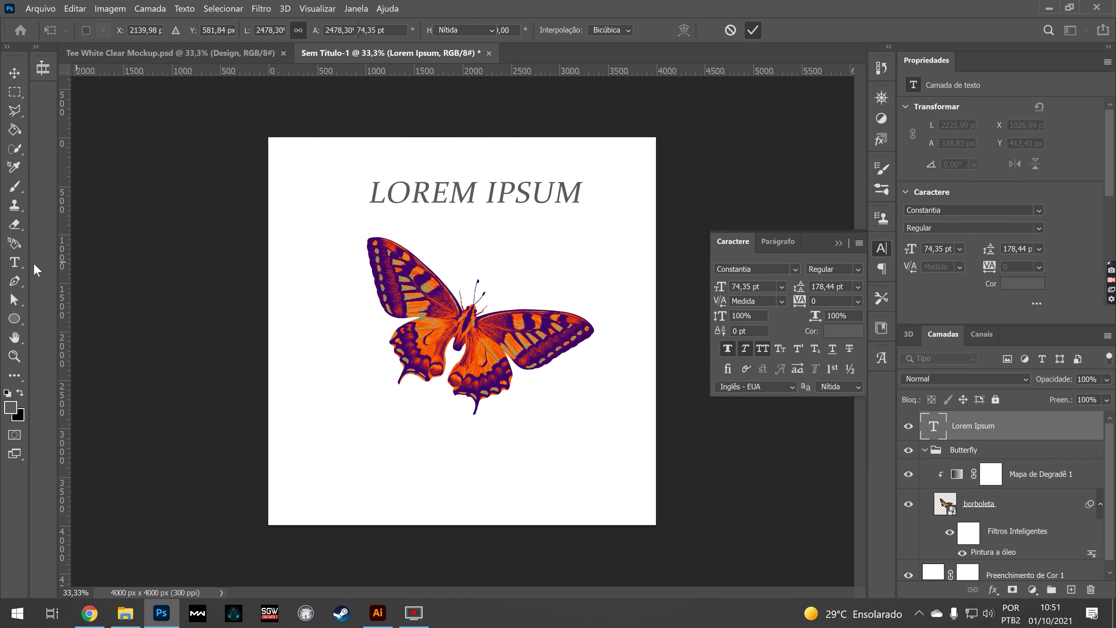
Make the text black and replace it with 'CHAOS THEORY'
left_click(14, 263)
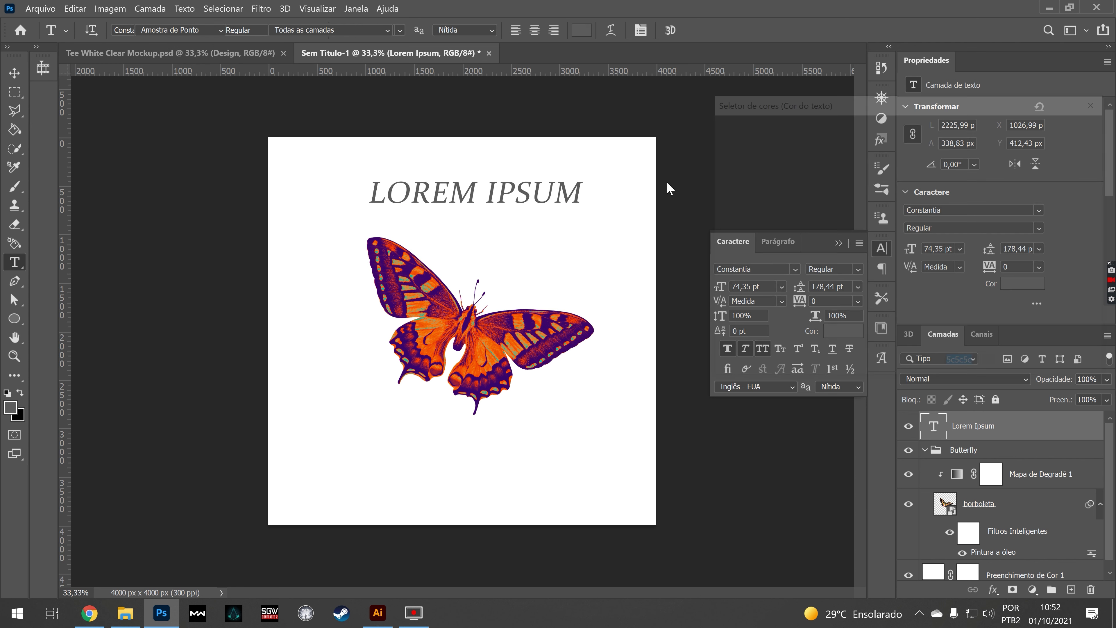
left_click(843, 331)
key("Return")
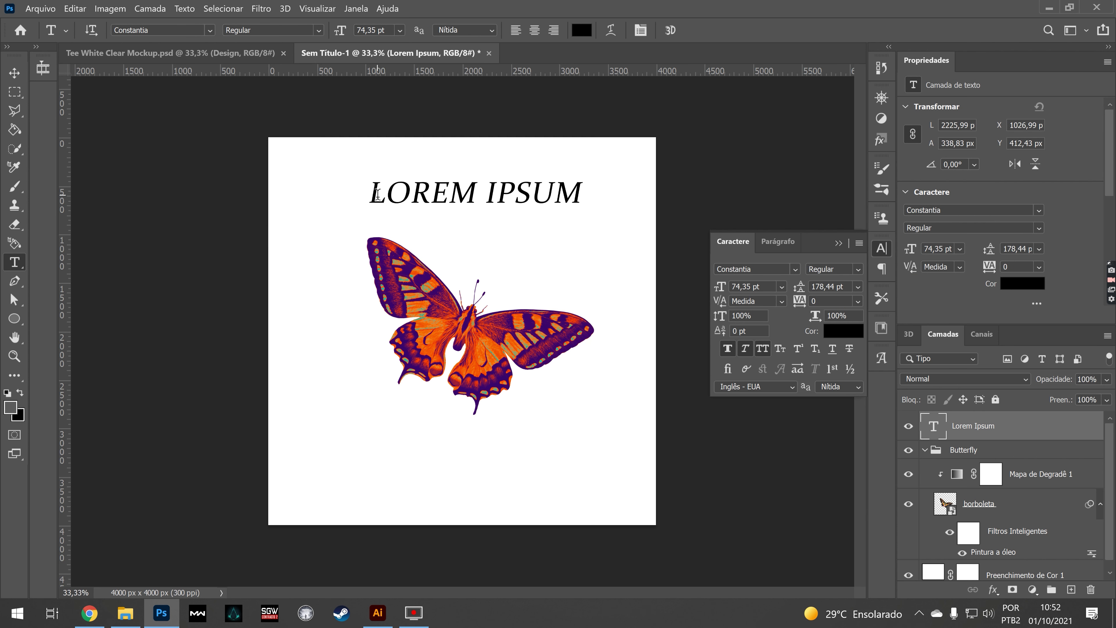
left_click_drag(377, 194, 600, 189)
type("CHAOS TJ")
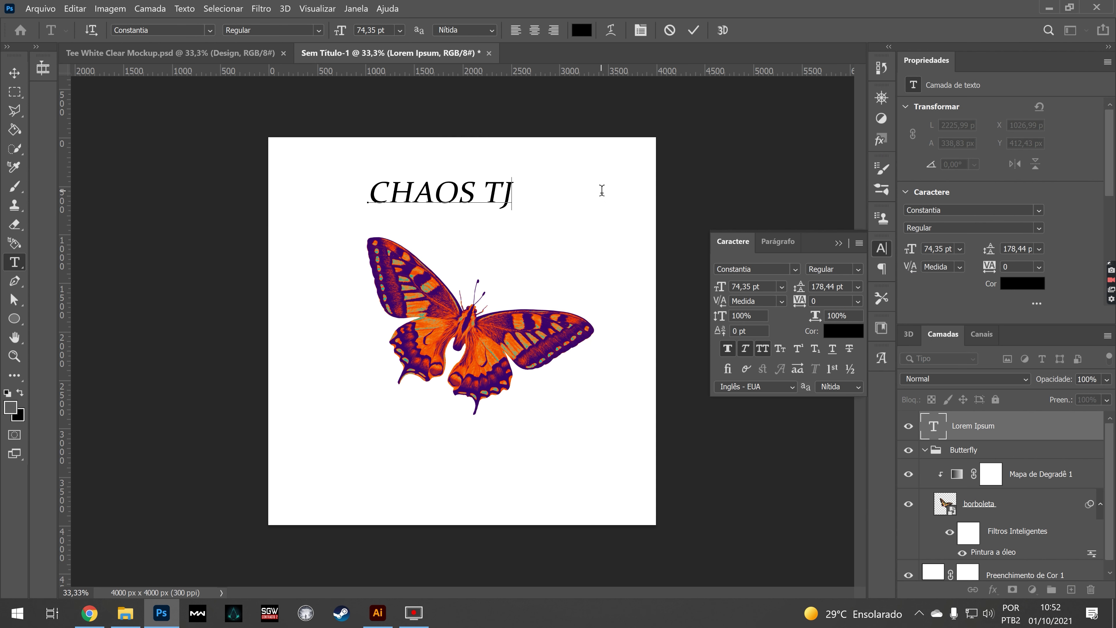
key("BackSpace")
type("HEO")
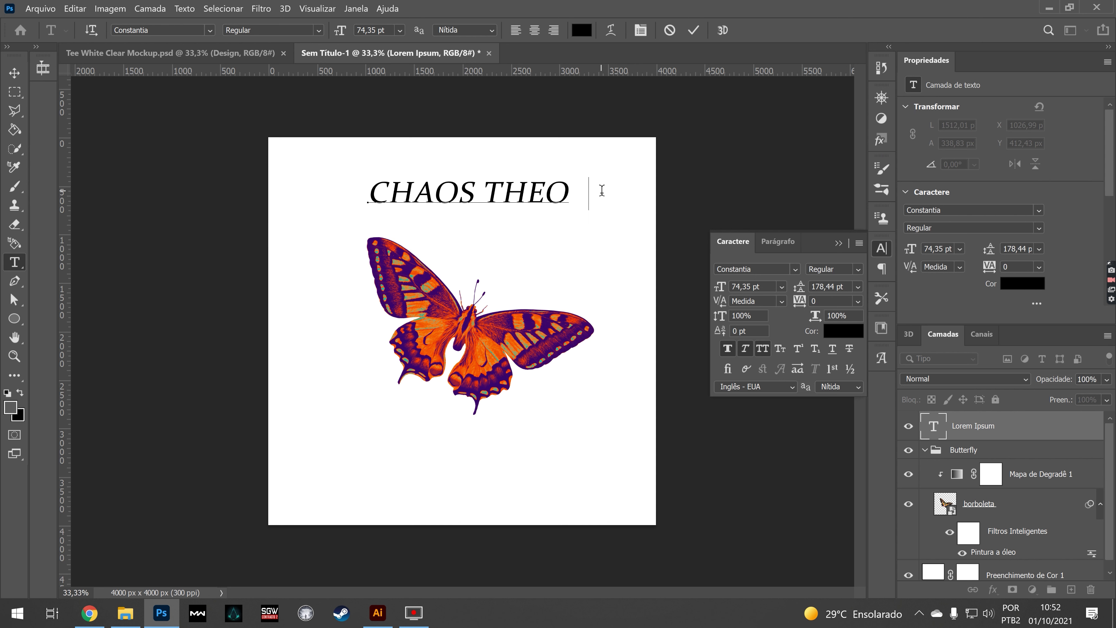
type("RY")
left_click(693, 30)
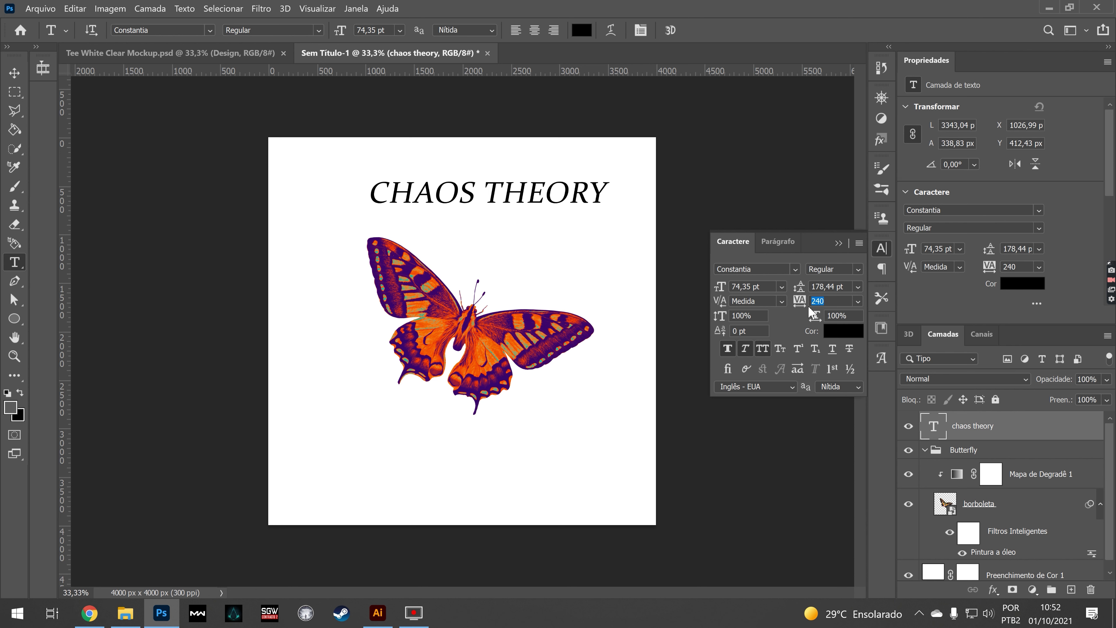
Set tracking to 240, centre the heading over the butterfly, and duplicate it
key("Return")
key("ctrl+t")
left_click_drag(695, 193, 518, 210)
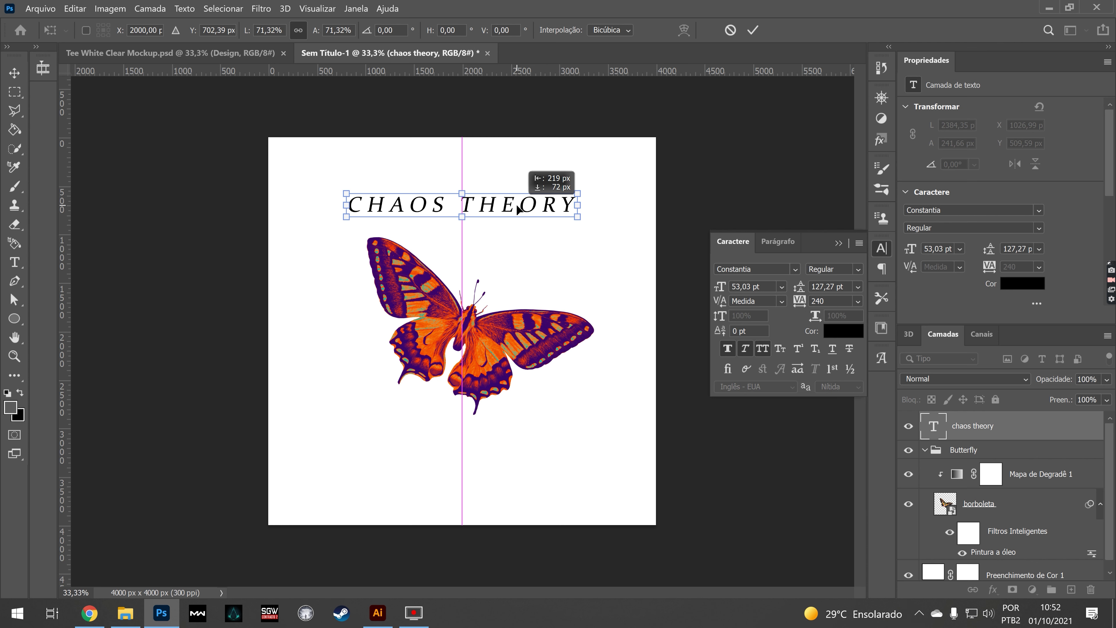
left_click(753, 30)
key("t")
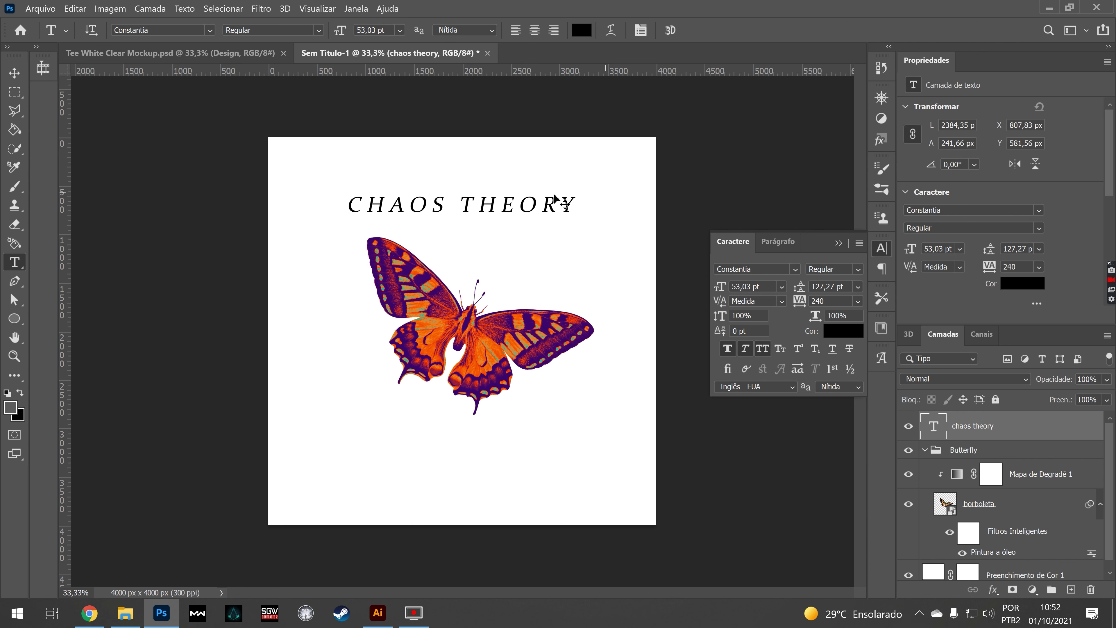
key("ctrl+j")
Move the duplicate heading below the original, rasterize it and erase a strip across it
key("v")
left_click_drag(440, 214, 441, 234)
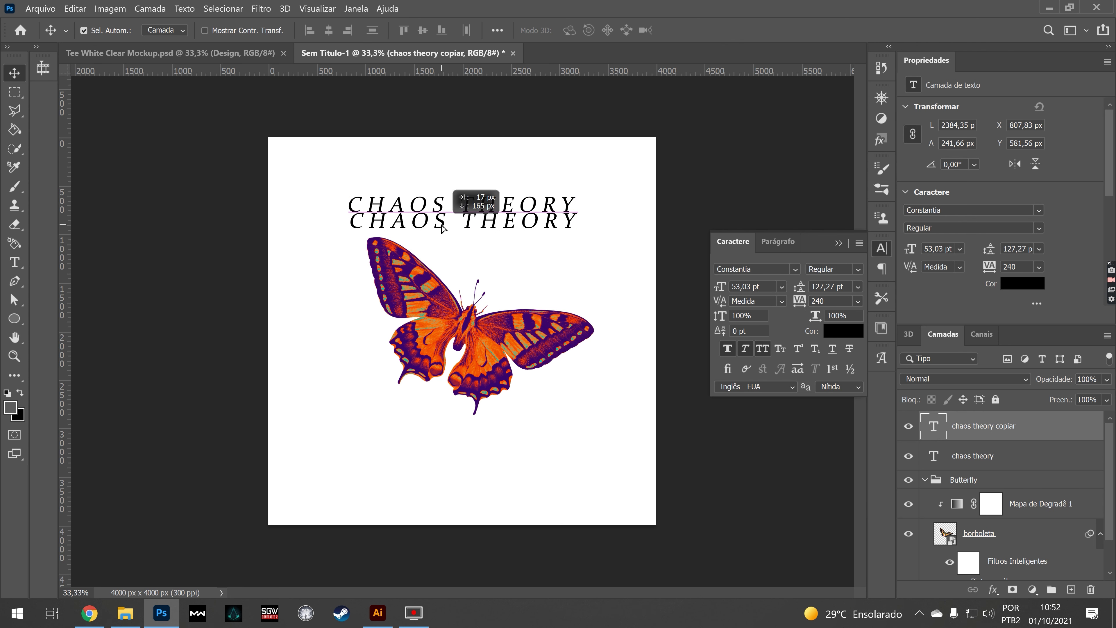
left_click(881, 98)
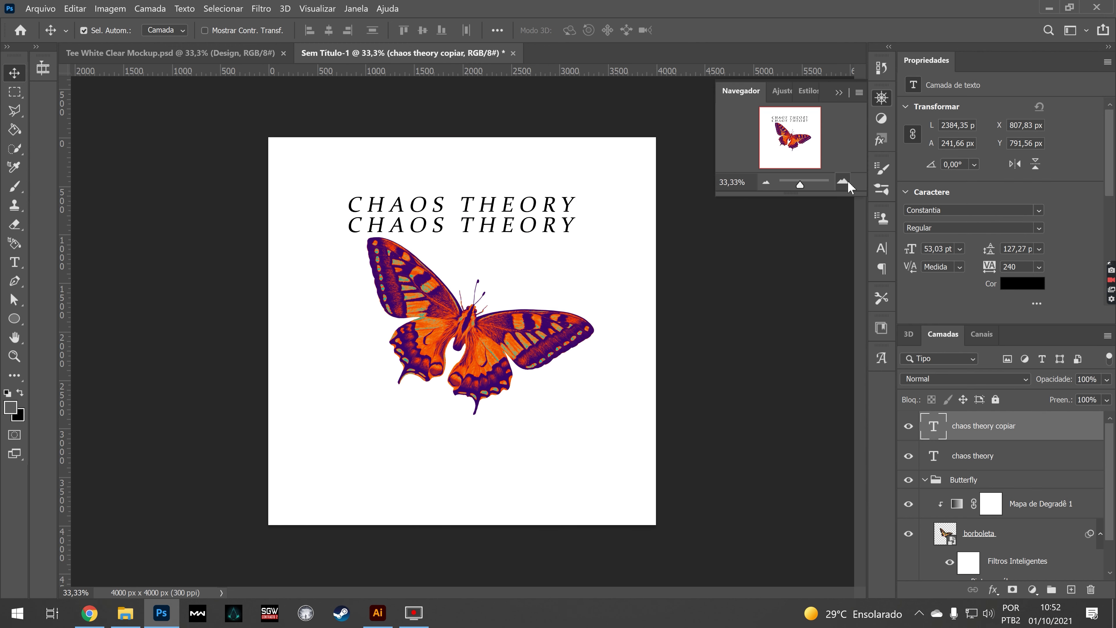
left_click(843, 181)
left_click(15, 91)
left_click_drag(280, 245, 645, 262)
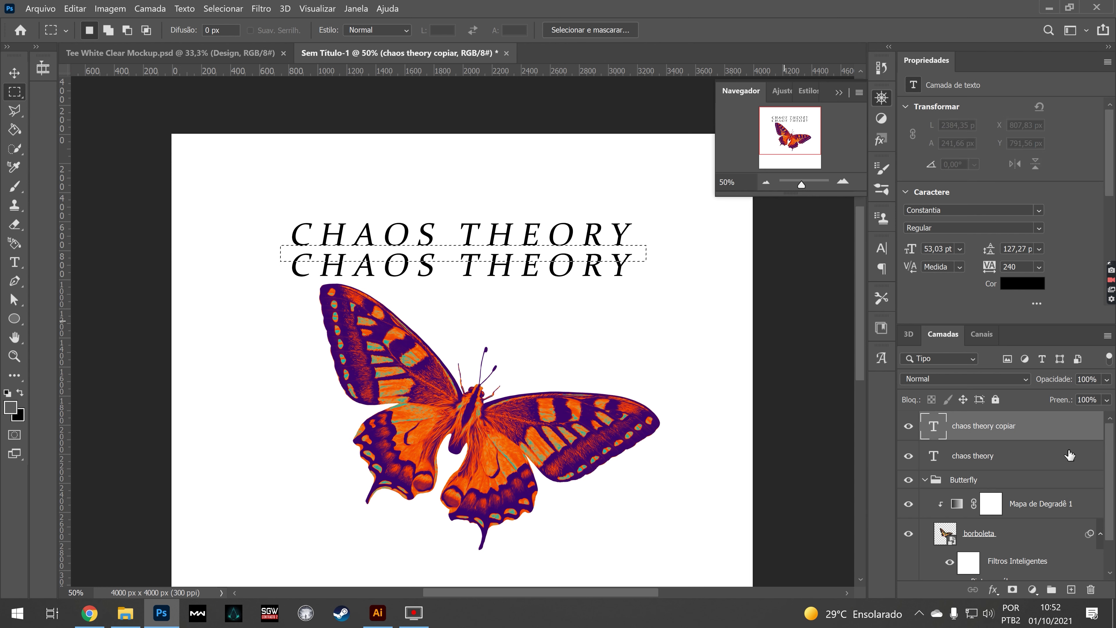
right_click(1059, 433)
left_click(868, 240)
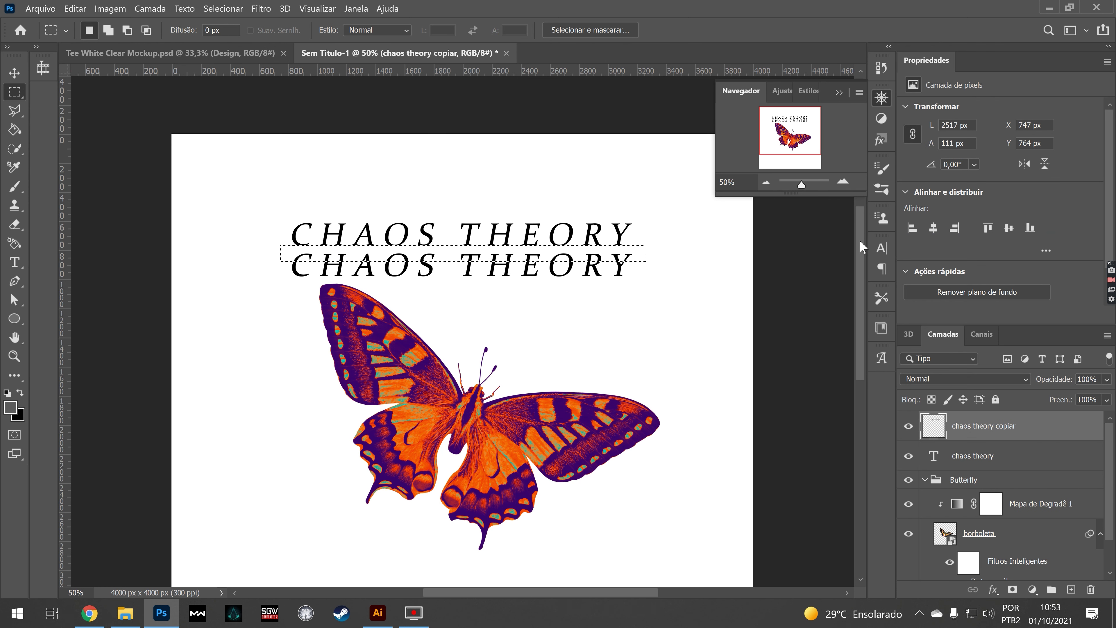
key("Delete")
key("ctrl+d")
Make a third cut copy of the line lower down and delete its top part
left_click(15, 72)
left_click_drag(434, 279, 431, 272)
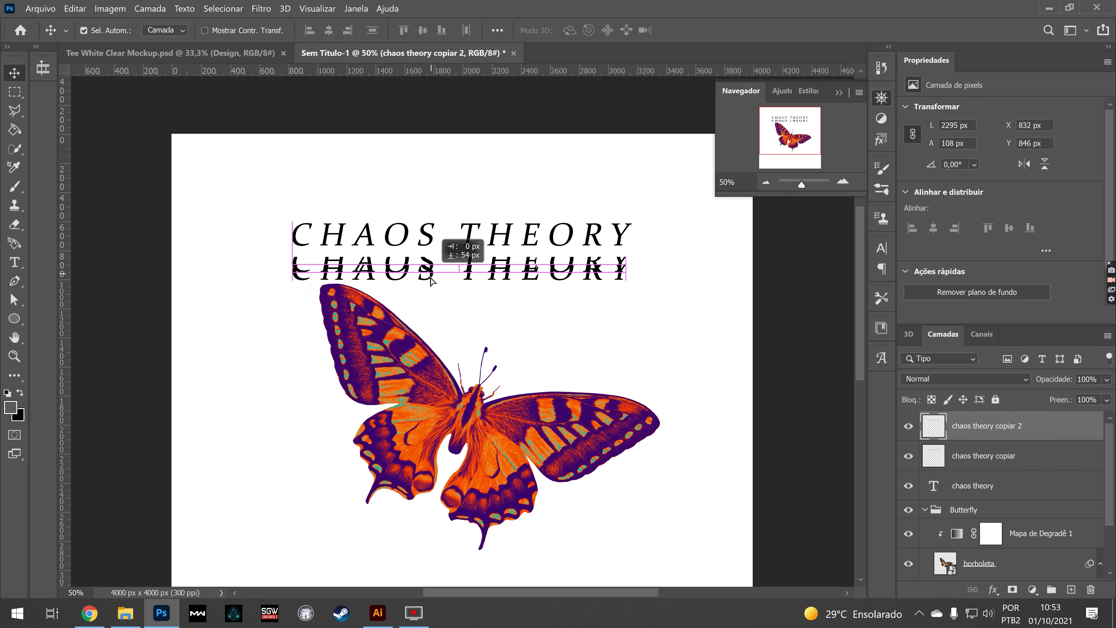
left_click_drag(425, 267, 427, 293)
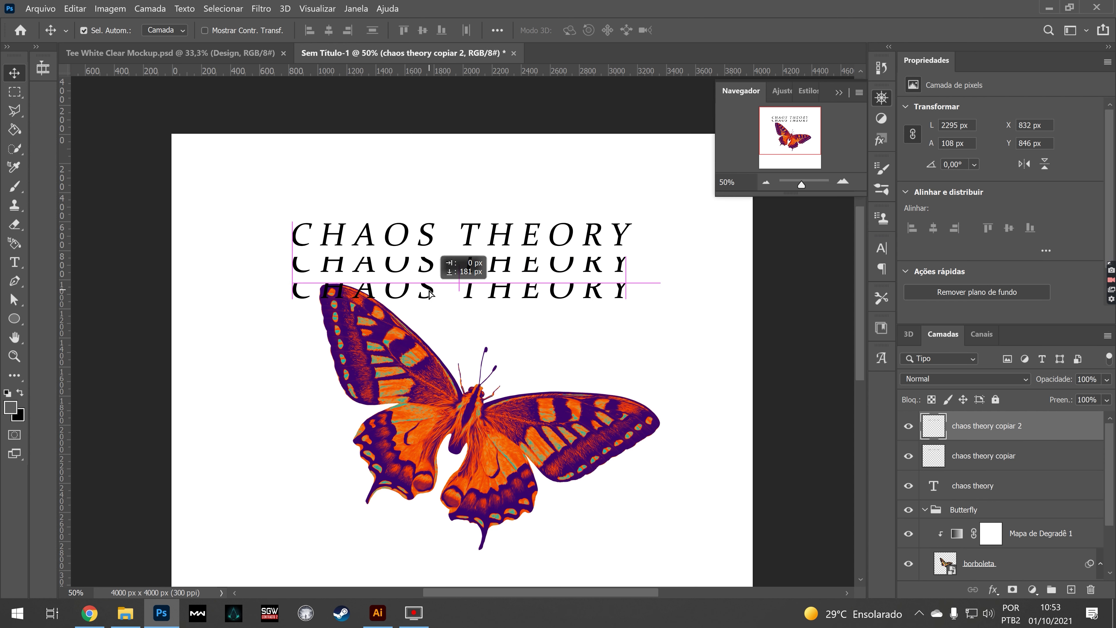
left_click(15, 91)
left_click_drag(270, 266, 680, 293)
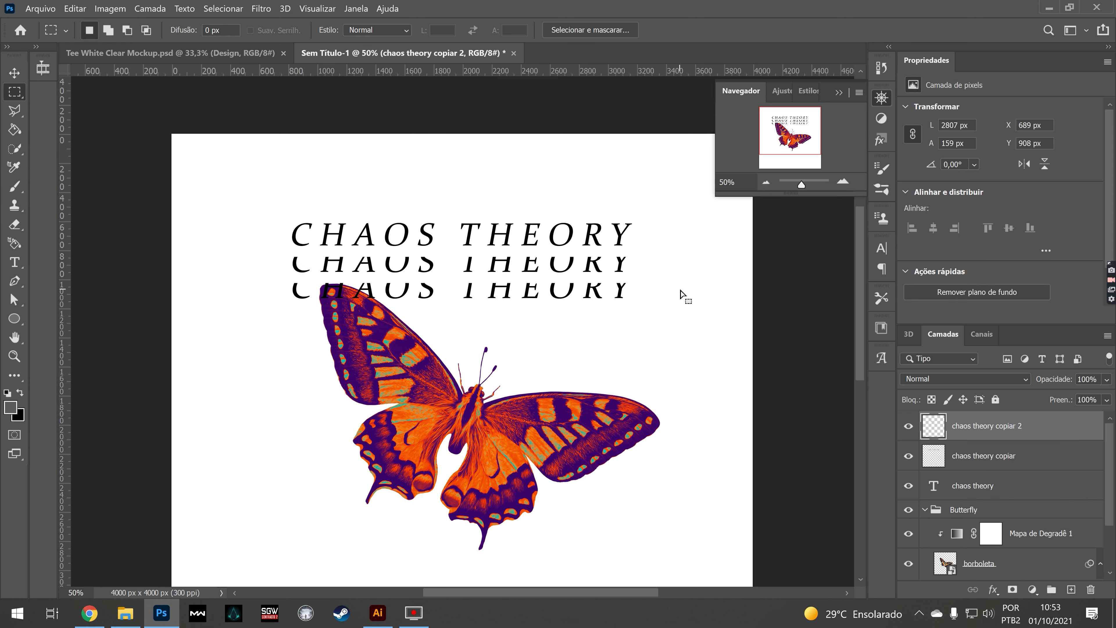
key("Delete")
key("ctrl+d")
Space the three CHAOS THEORY lines evenly and select all three layers
key("v")
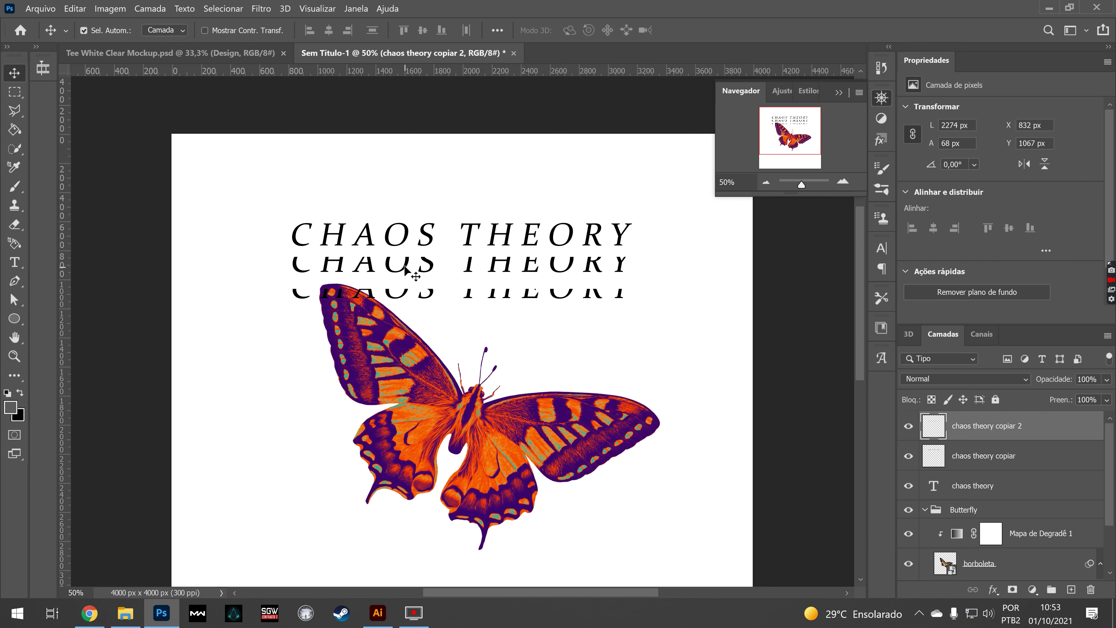
left_click(842, 182)
left_click_drag(472, 249, 472, 242)
left_click_drag(471, 284, 473, 262)
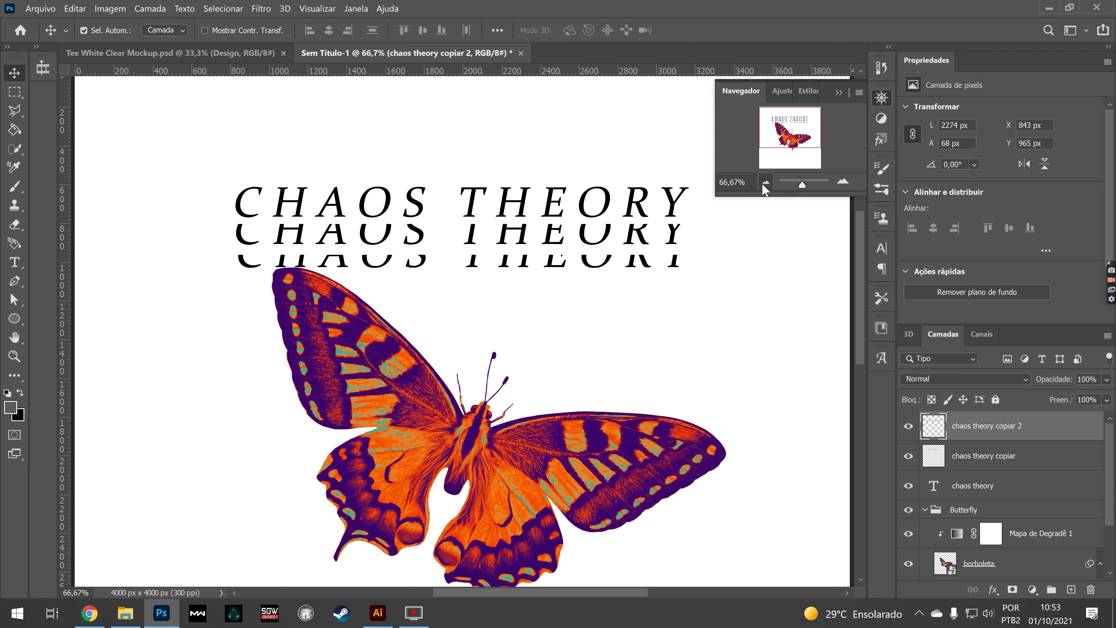
left_click(764, 183)
left_click(1008, 485, "shift")
Group the three title layers and name the group 'Chaos'
left_click(1052, 590)
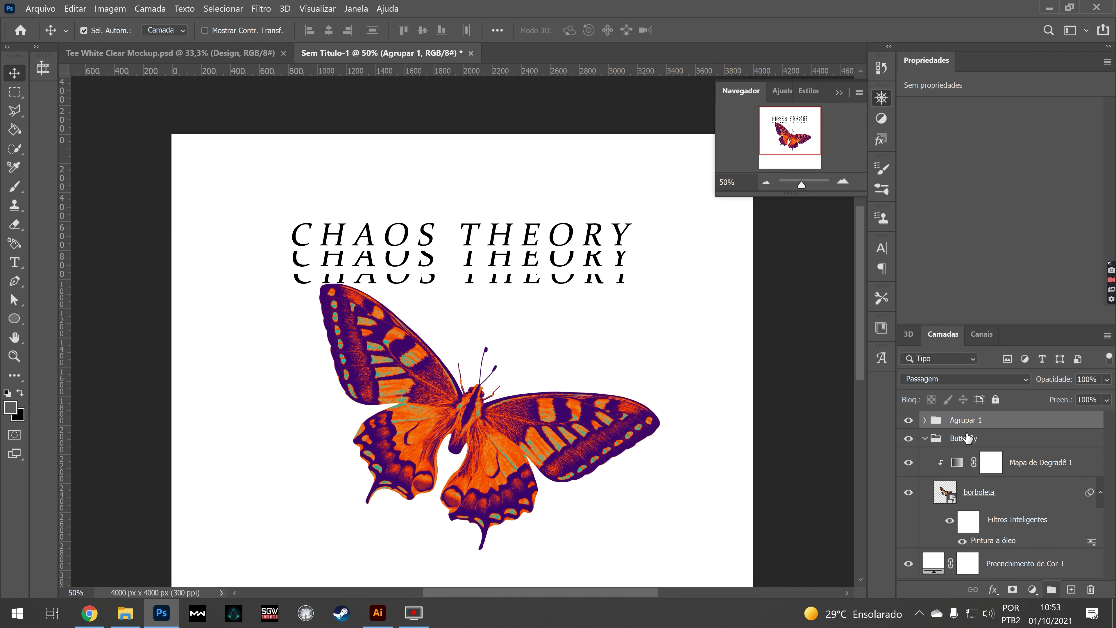
double_click(966, 420)
type("Chaos")
key("Return")
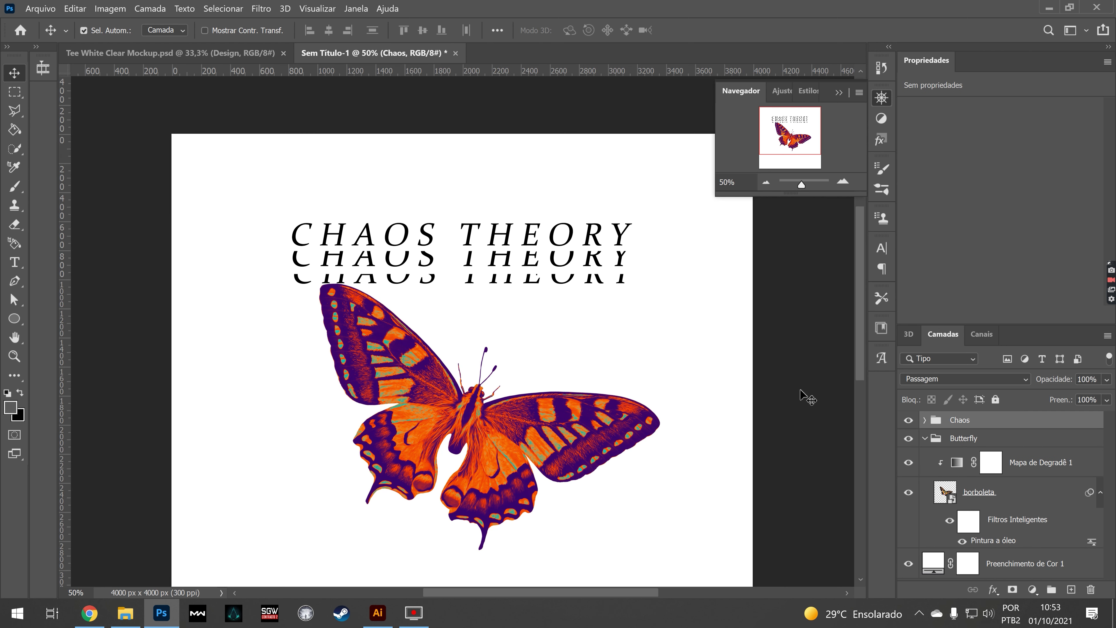
key("ctrl+t")
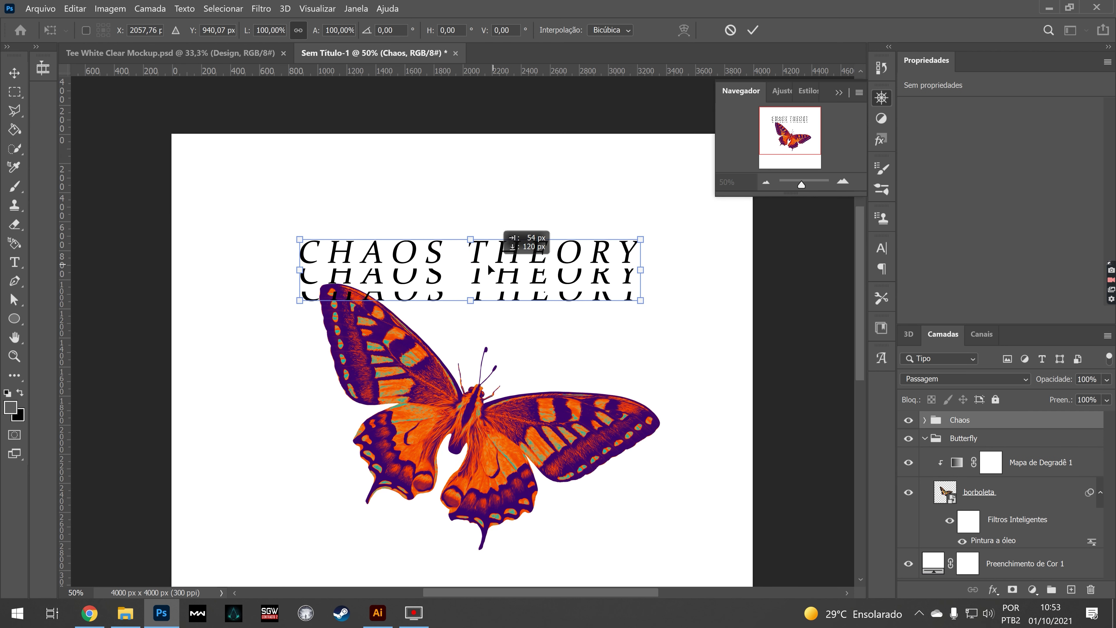
left_click(753, 30)
Place the Chaos group below Butterfly and nudge the butterfly up under the title
left_click_drag(614, 460, 590, 457)
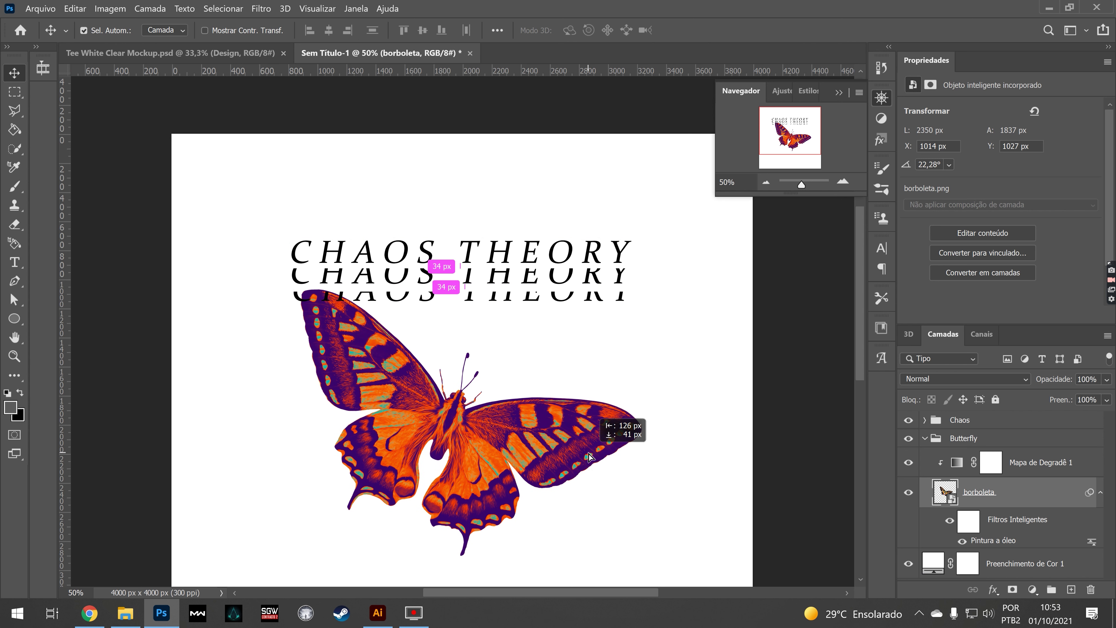
left_click_drag(980, 420, 998, 552)
left_click_drag(451, 416, 441, 402)
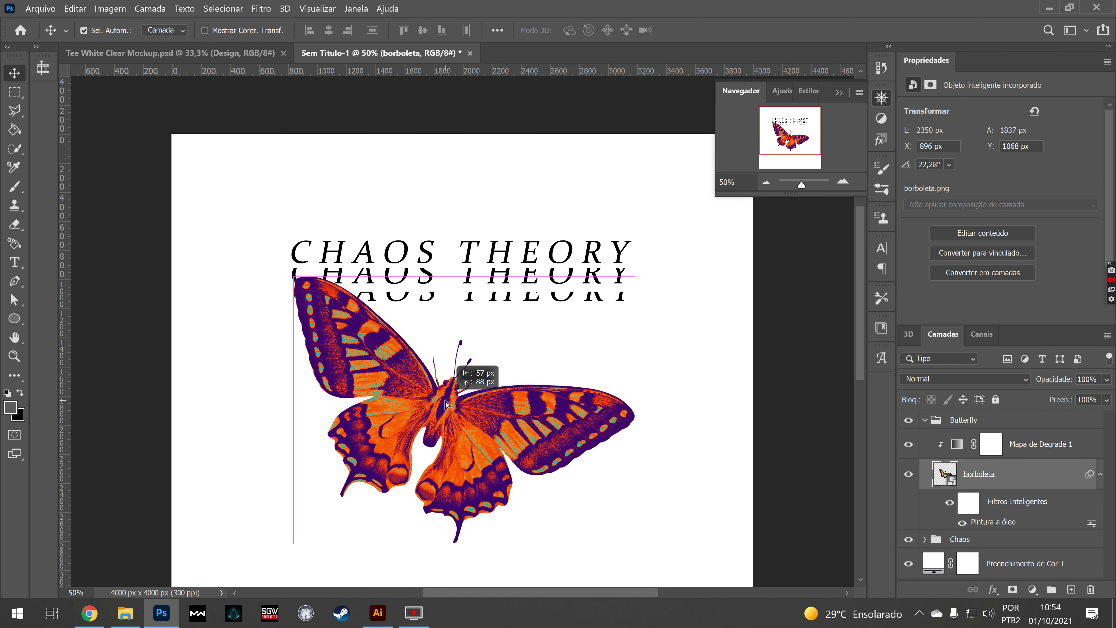
mouse_move(65, 407)
left_mouse_down()
mouse_move(148, 407)
mouse_move(69, 404)
left_mouse_up()
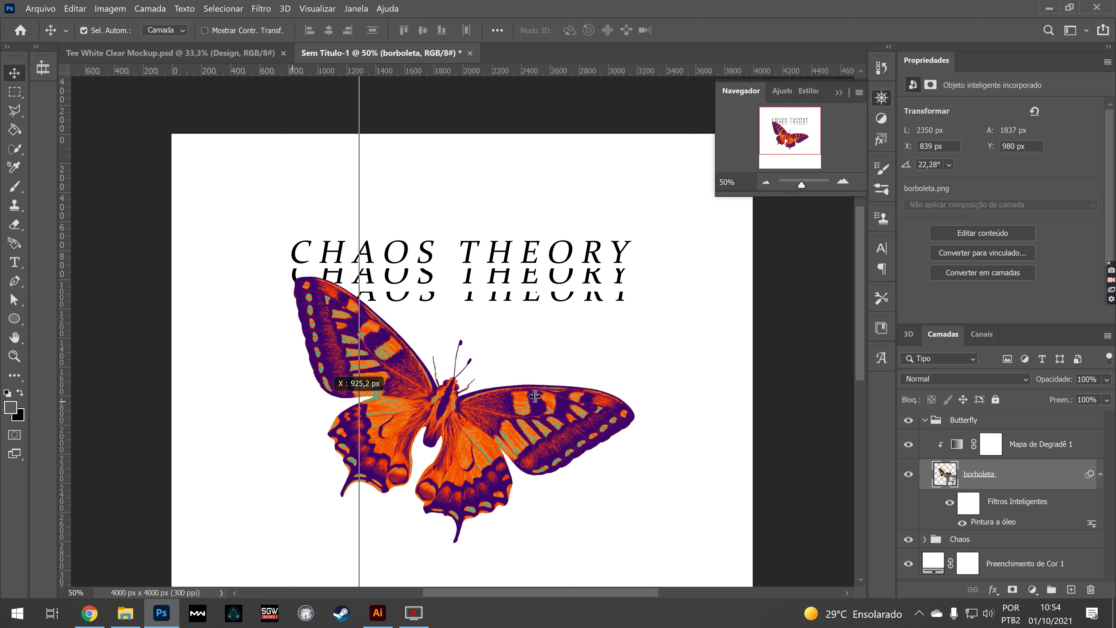
left_click(765, 182)
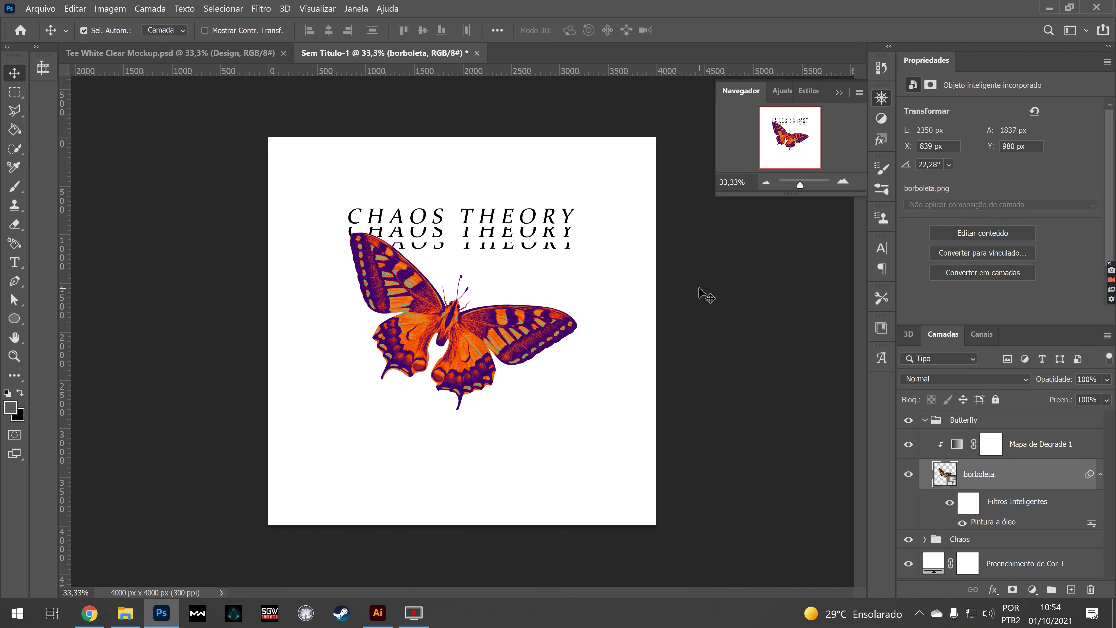
Place splashes.png under the butterfly and clip the gradient map to the butterfly only
left_click(125, 612)
left_click_drag(581, 106, 461, 358)
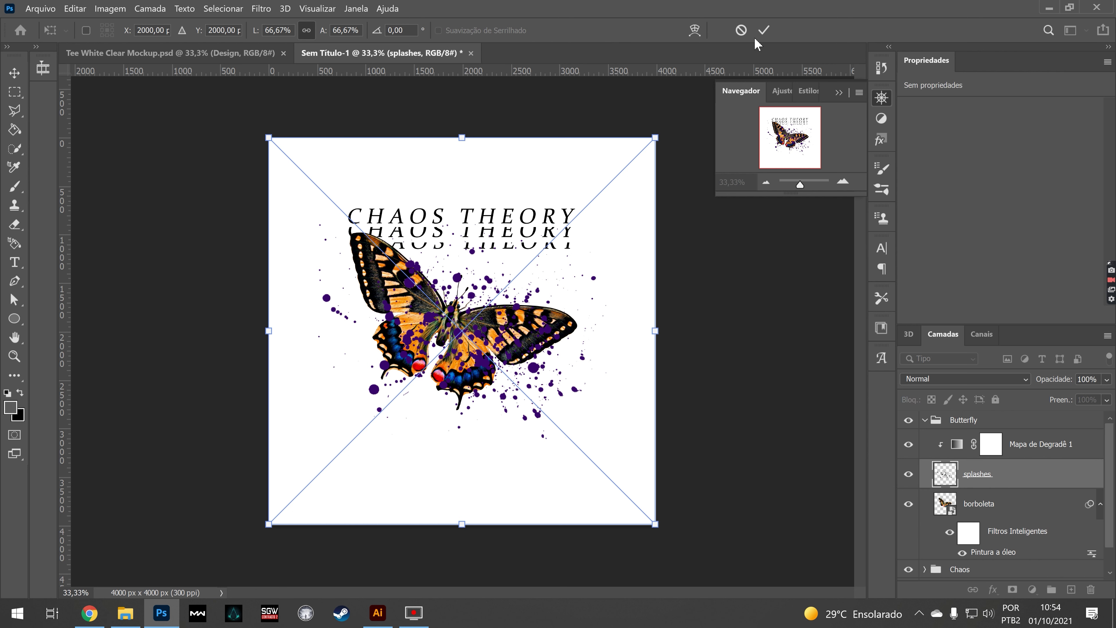
left_click(760, 30)
left_click_drag(984, 474, 997, 553)
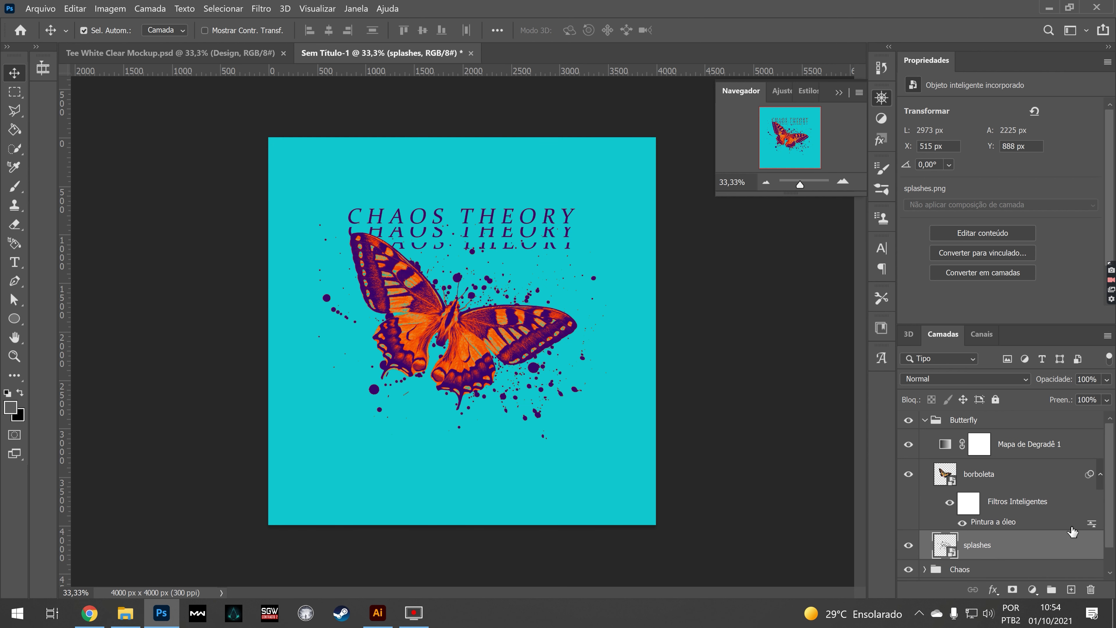
left_click(965, 460, "alt")
Scale the splashes to about 47% and centre them behind the butterfly
key("ctrl+t")
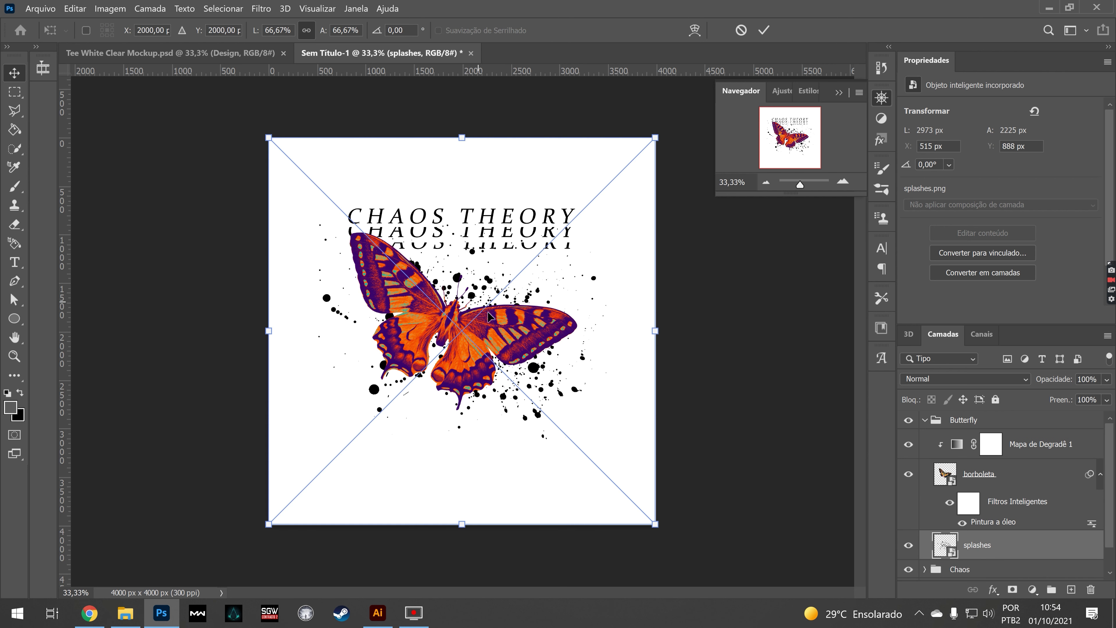
left_click_drag(319, 31, 310, 30)
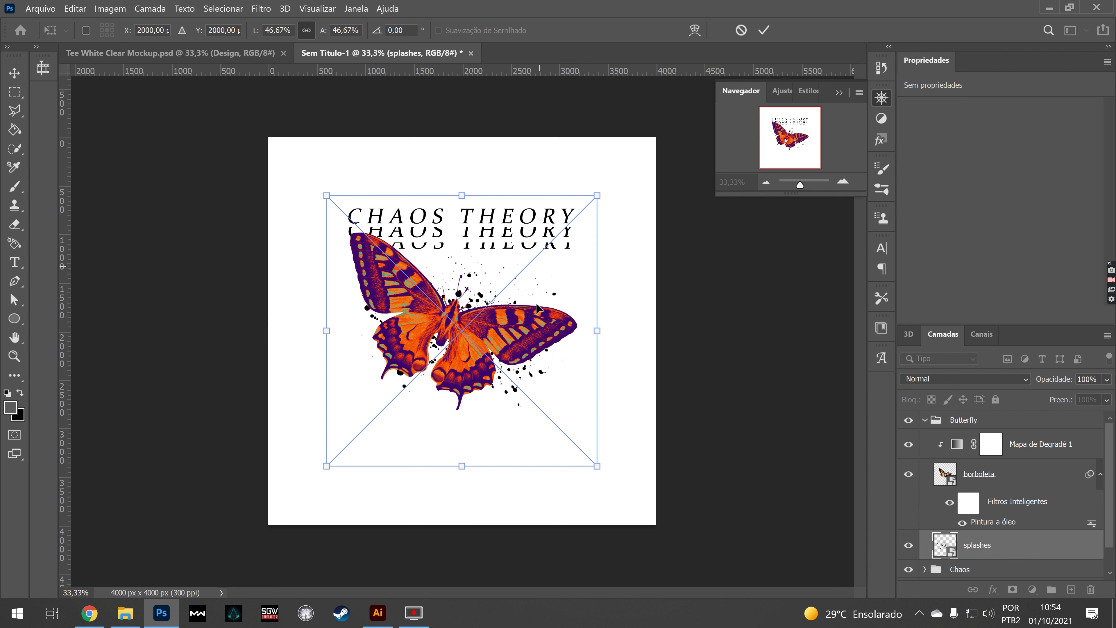
left_click_drag(535, 314, 520, 314)
left_click(764, 30)
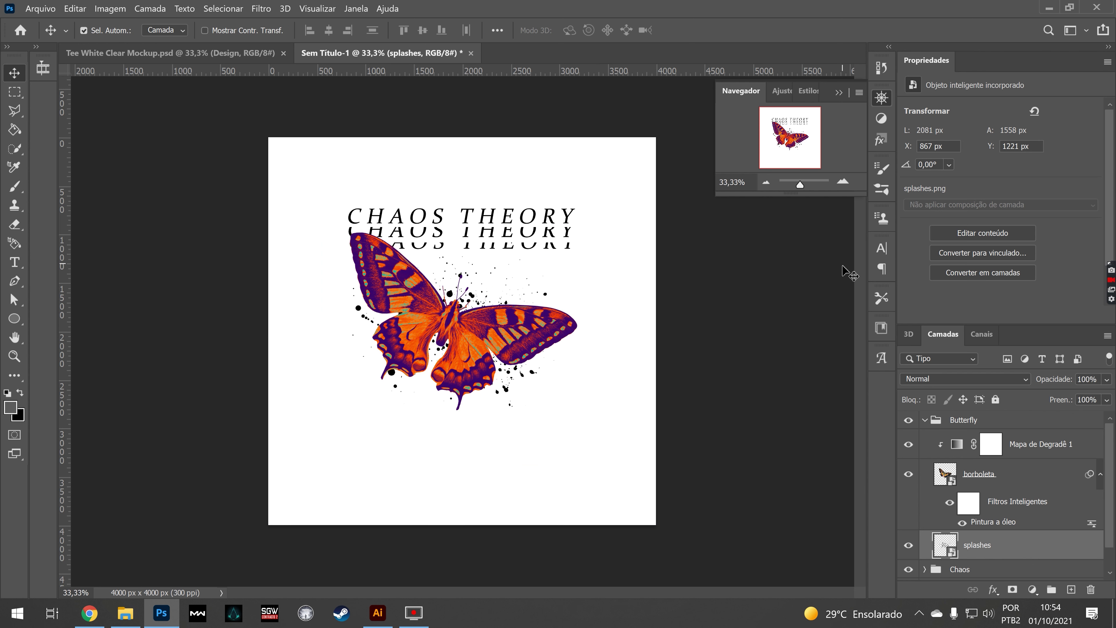
Add a BUTTERFLY text line below the butterfly in Hanson Bold
left_click(14, 263)
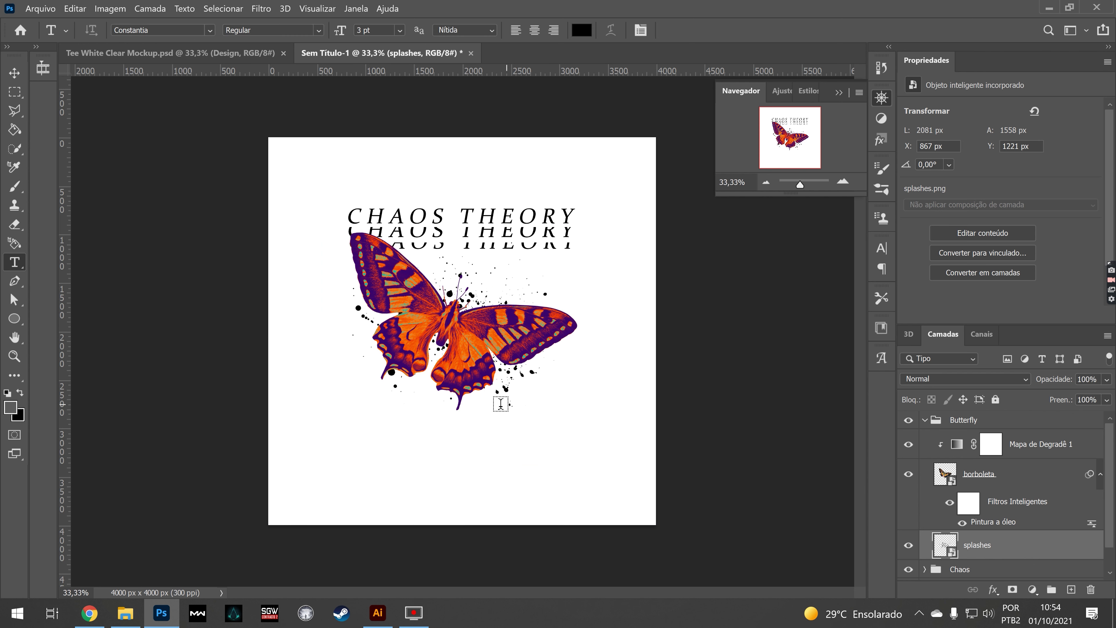
left_click(509, 402)
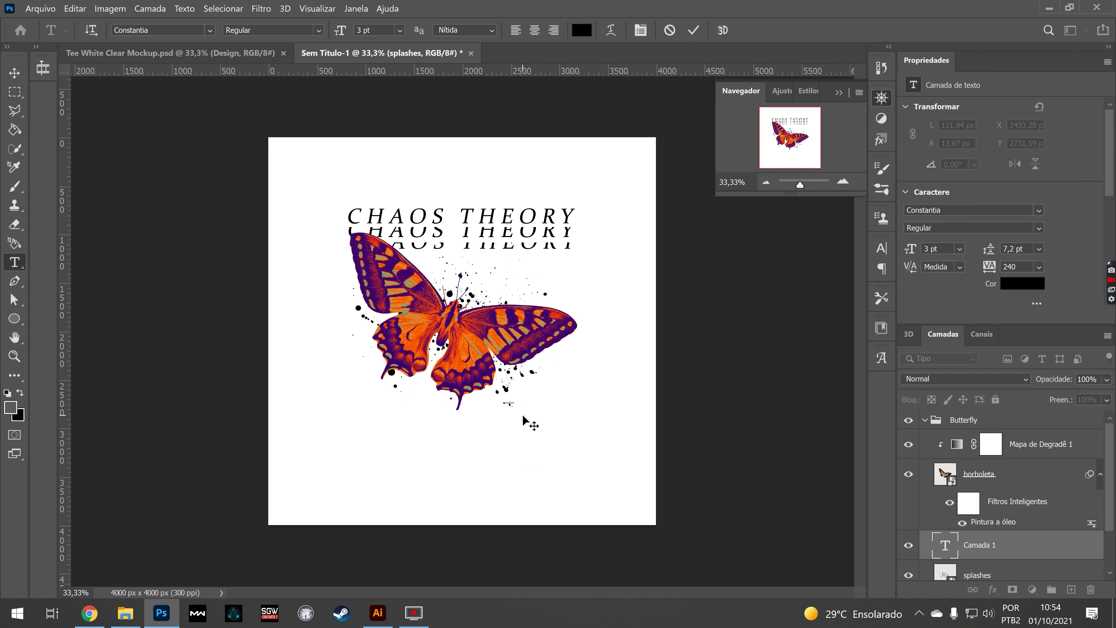
left_click(693, 29)
left_click(162, 30)
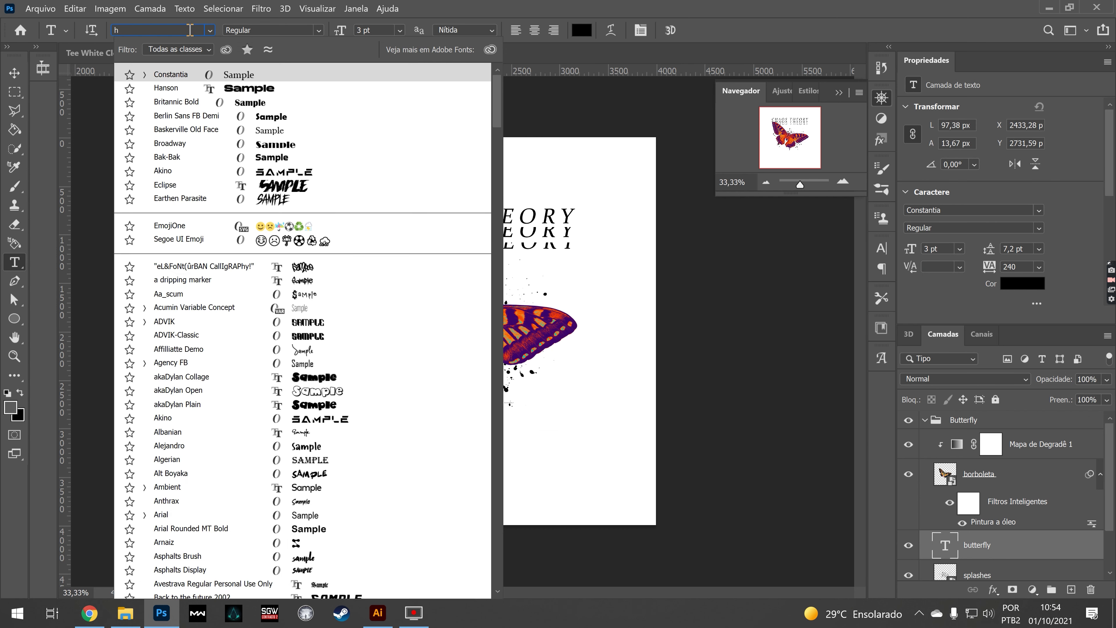
type("han")
left_click(186, 89)
Scale BUTTERFLY and position it below the butterfly's right wing
left_click(843, 181)
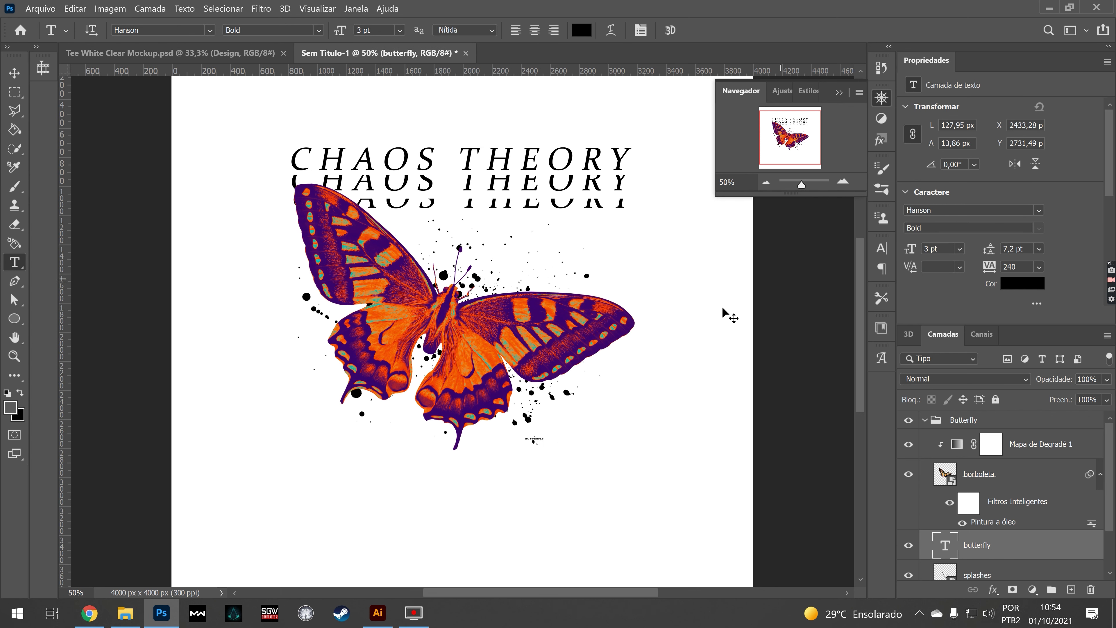
key("ctrl+t")
left_click_drag(551, 441, 656, 517)
left_click_drag(633, 453, 602, 459)
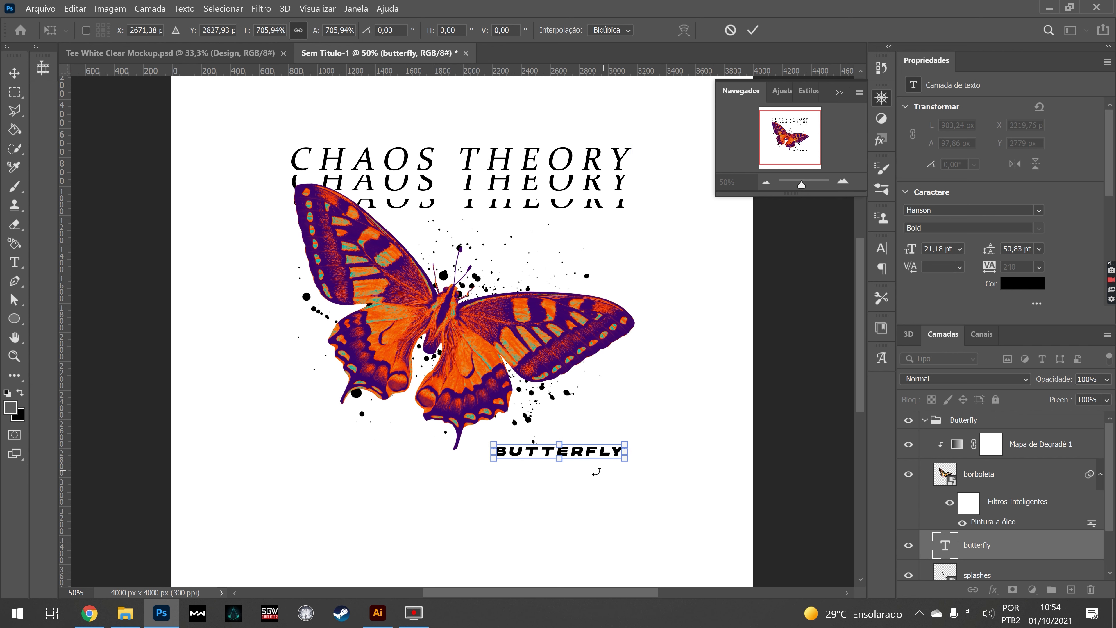
left_click_drag(501, 447, 588, 460)
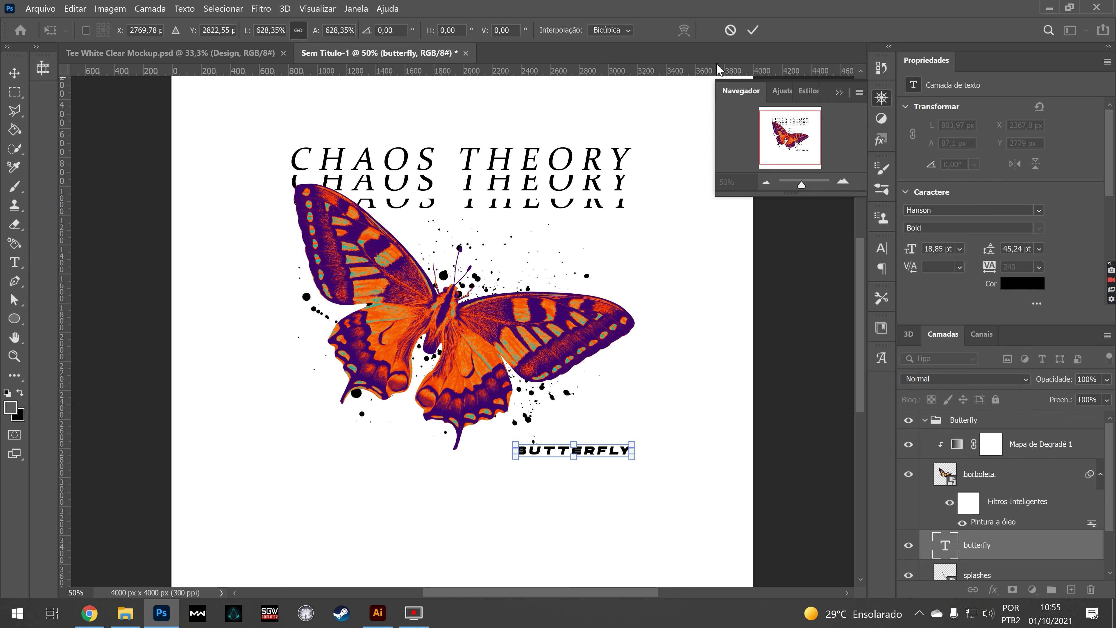
left_click(753, 30)
Add a smaller EFFECT caption sized to fit beneath BUTTERFLY
key("t")
left_click(580, 470)
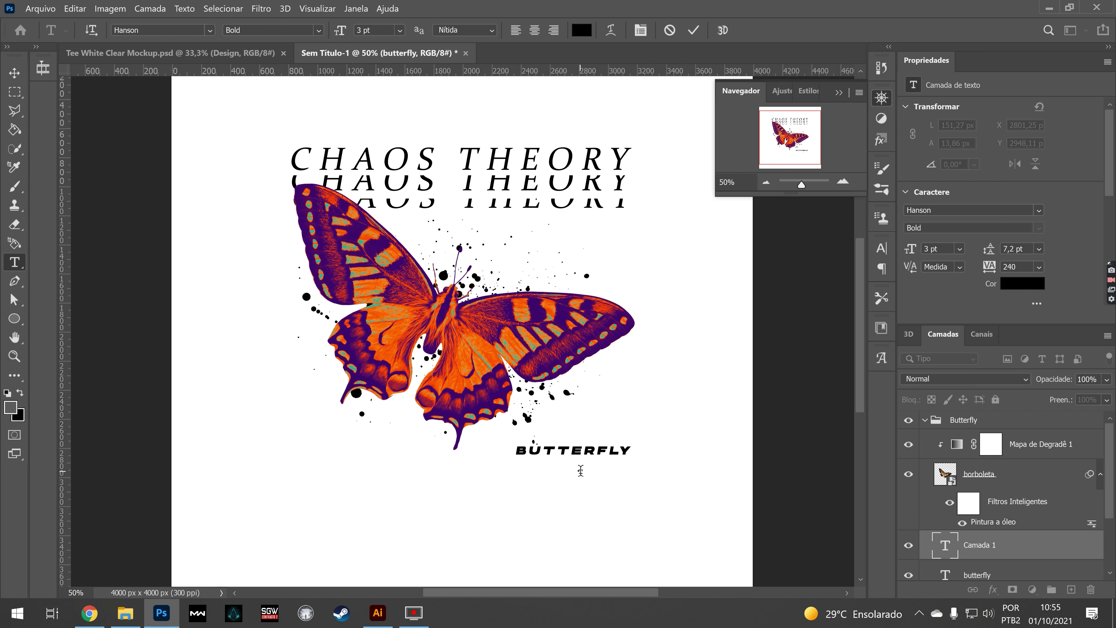
left_click(694, 30)
key("ctrl+t")
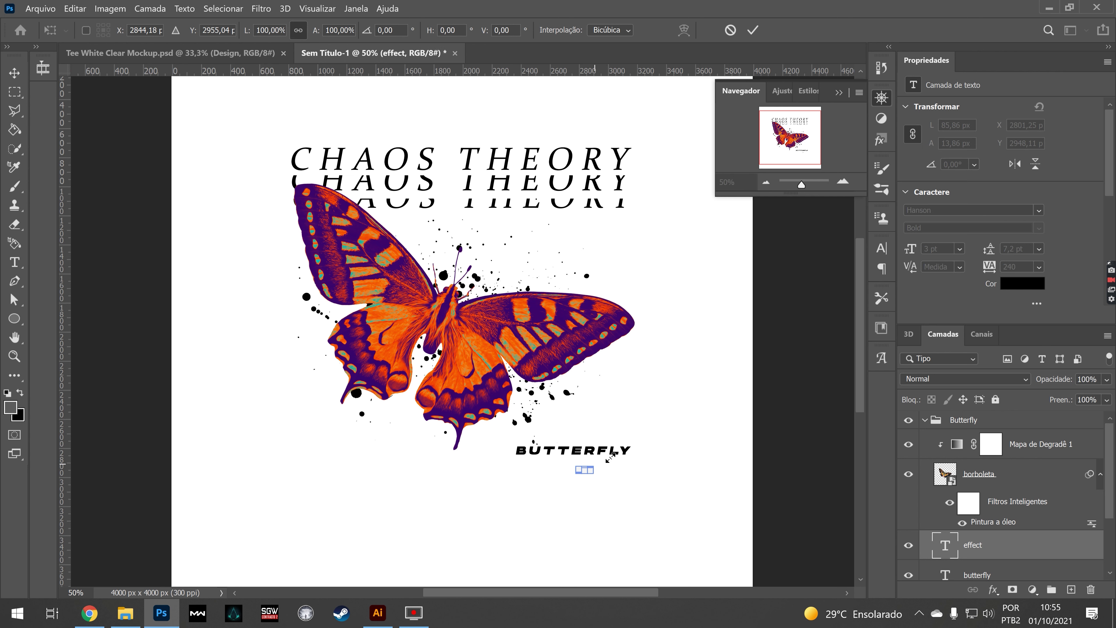
left_click_drag(589, 468, 629, 451)
key("Return")
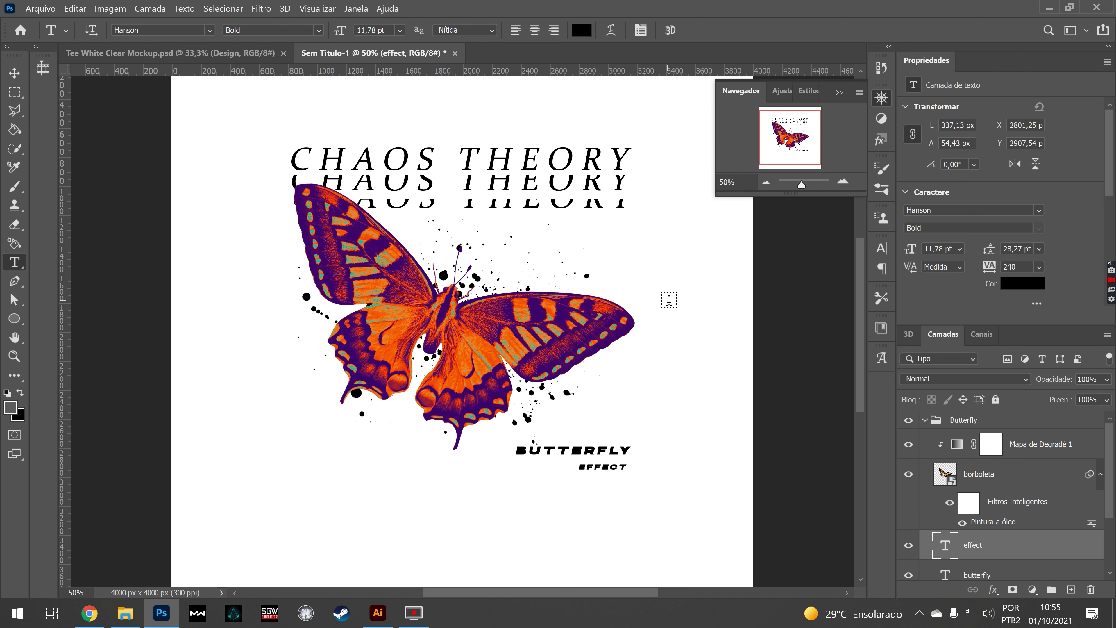
key("ctrl+plus")
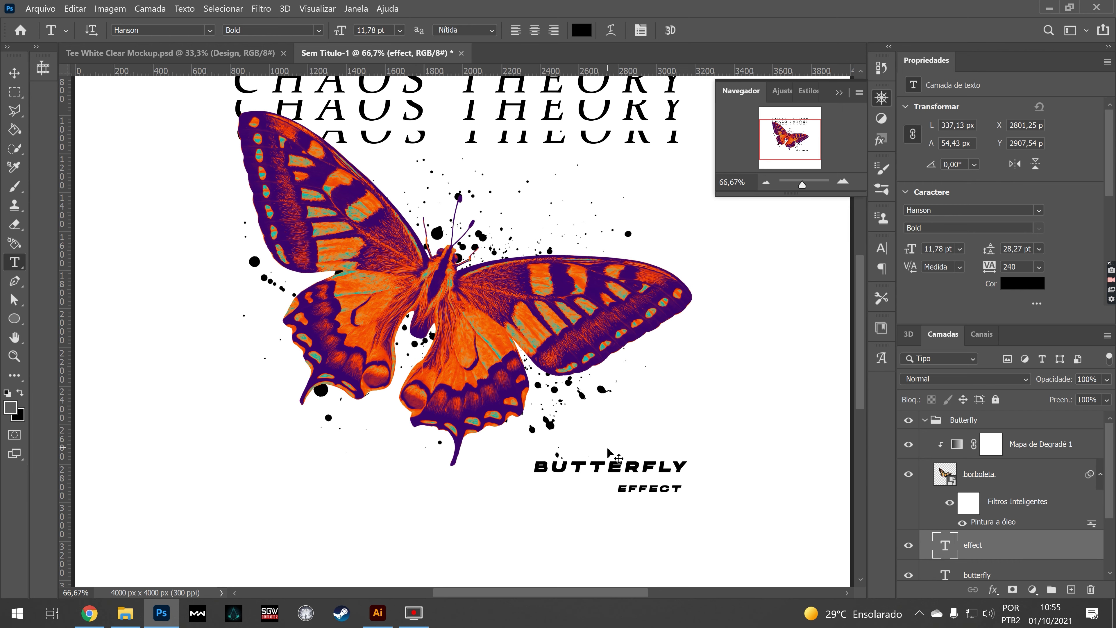
key("ctrl+t")
left_click_drag(618, 493, 637, 491)
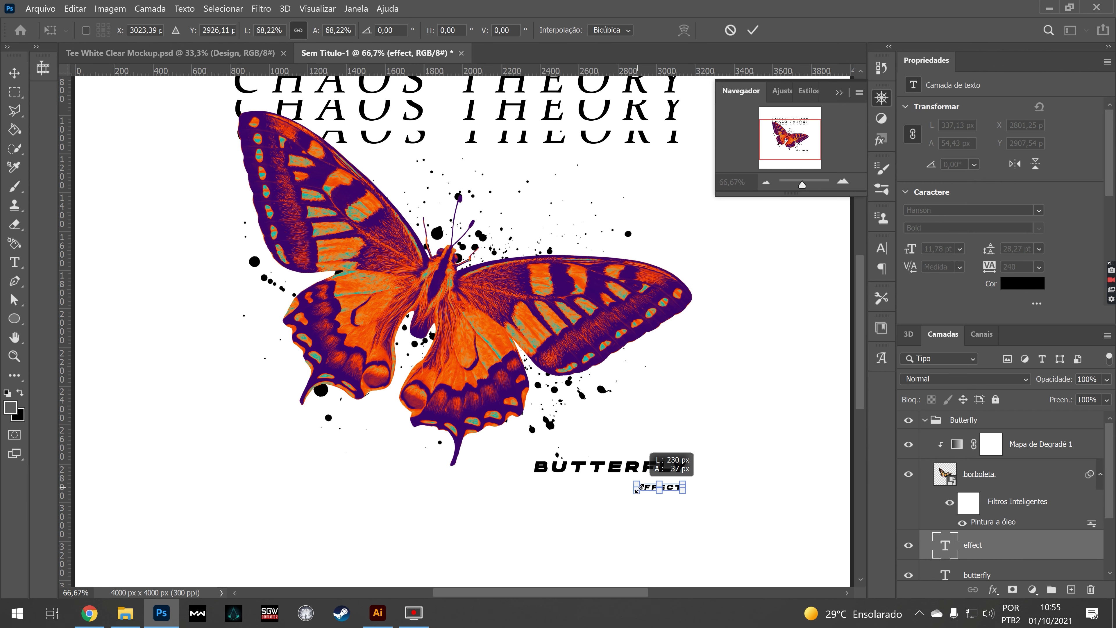
left_click(753, 30)
left_click(125, 612)
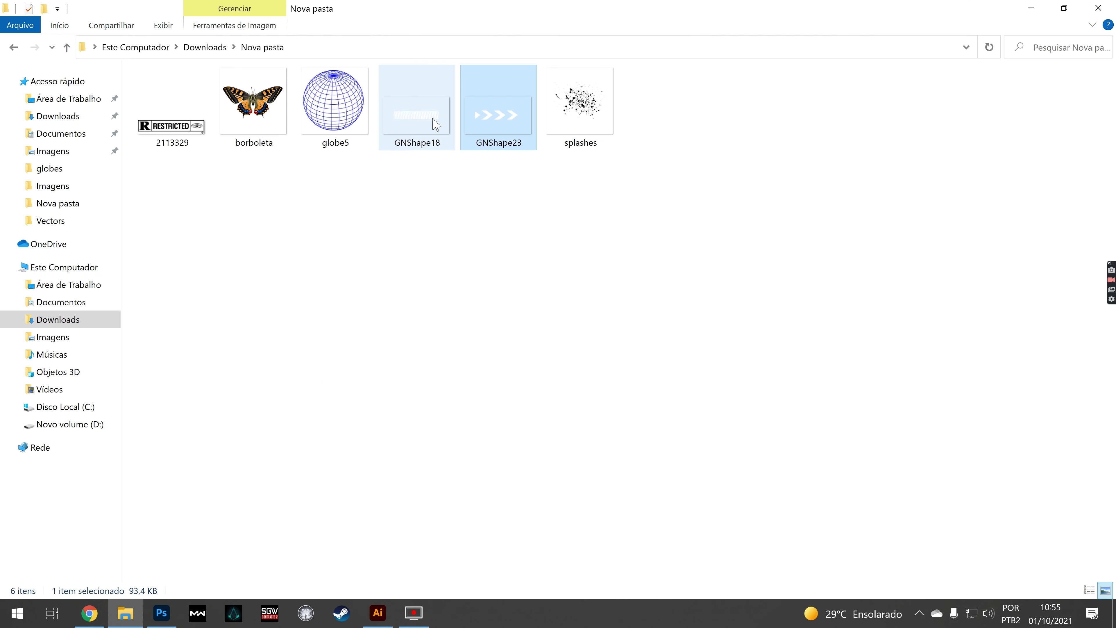
Place the GNShape23 arrow image and turn it black with a Colour Overlay style
left_click_drag(435, 125, 386, 498)
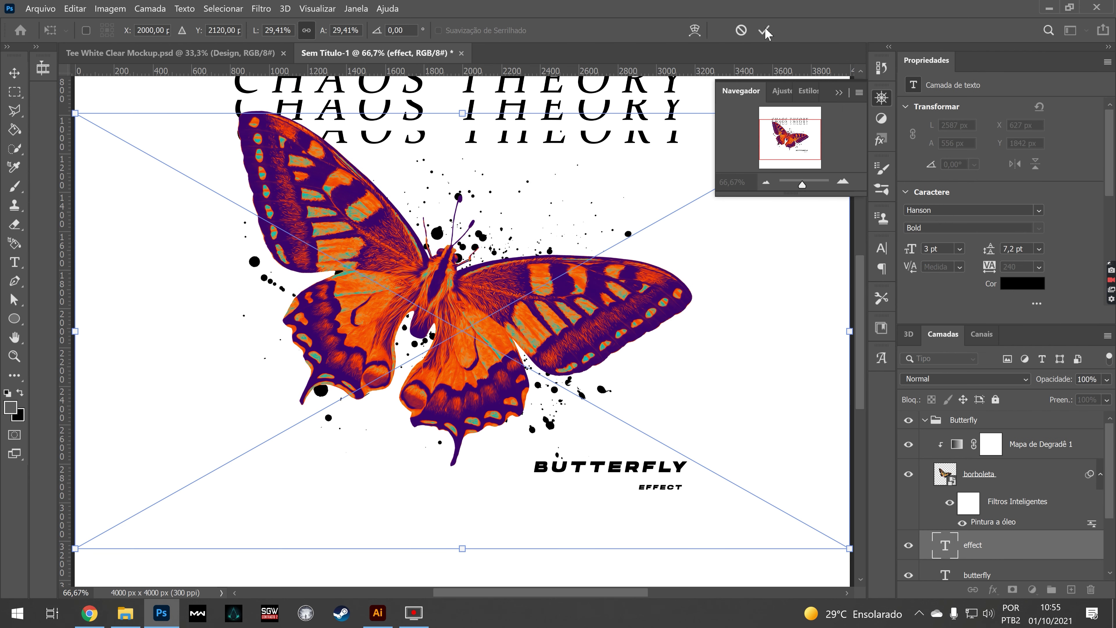
left_click(765, 30)
double_click(1030, 550)
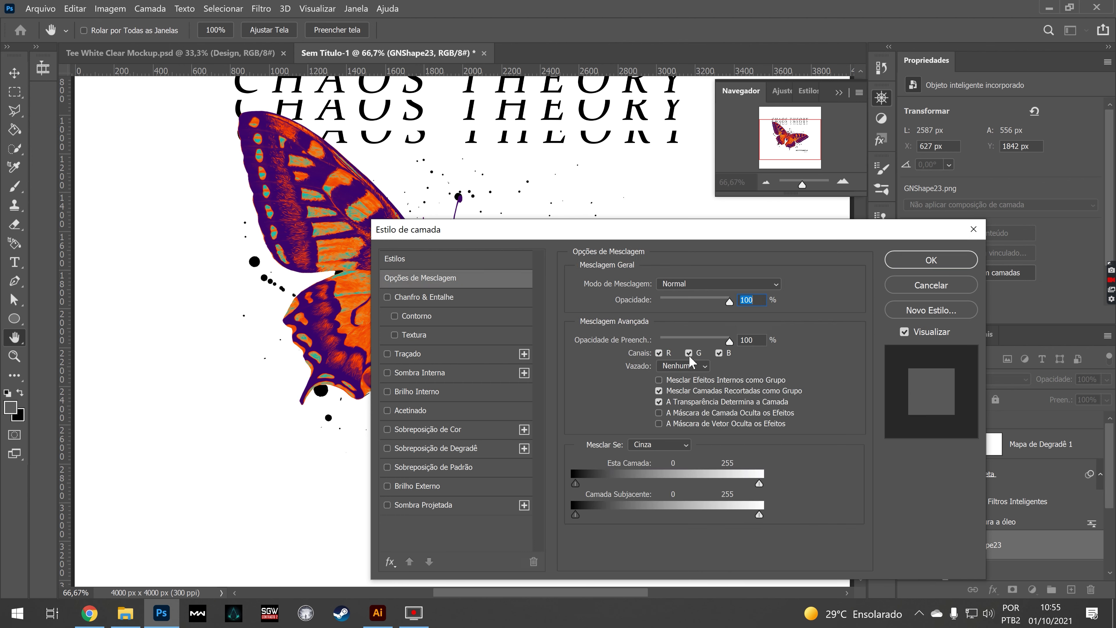
left_click(433, 429)
left_click(931, 260)
Rearrange the arrow shape and text layers in the Layers panel
left_click_drag(990, 515, 990, 554)
scroll(940, 447, "up", 1)
left_click(924, 420)
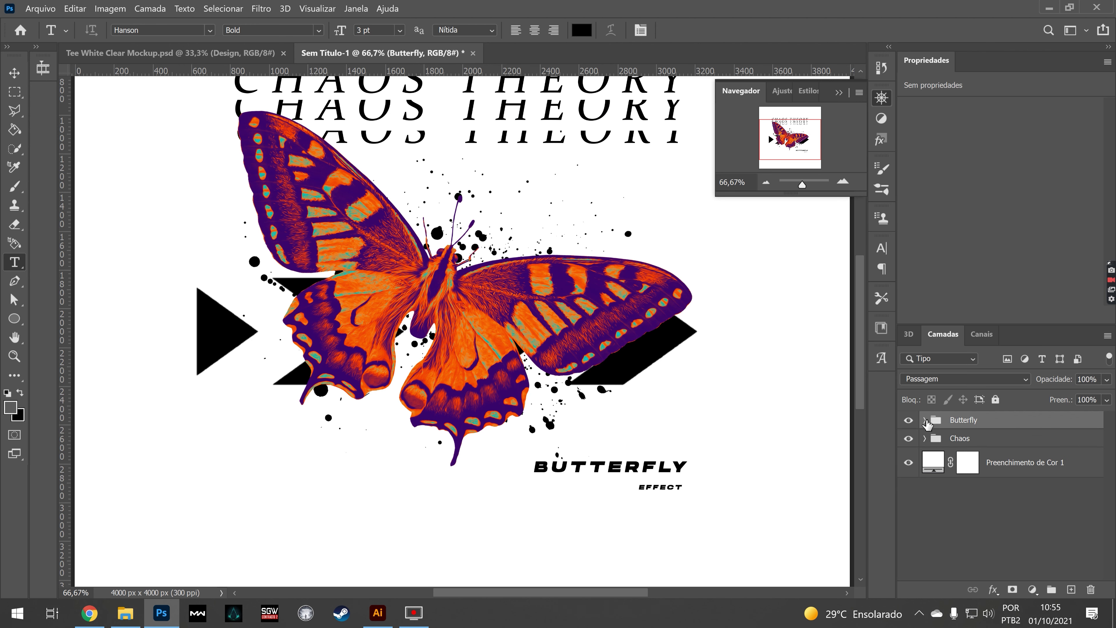
scroll(1002, 461, "down", 2)
left_click(1010, 539, "shift")
scroll(1010, 539, "down", 2)
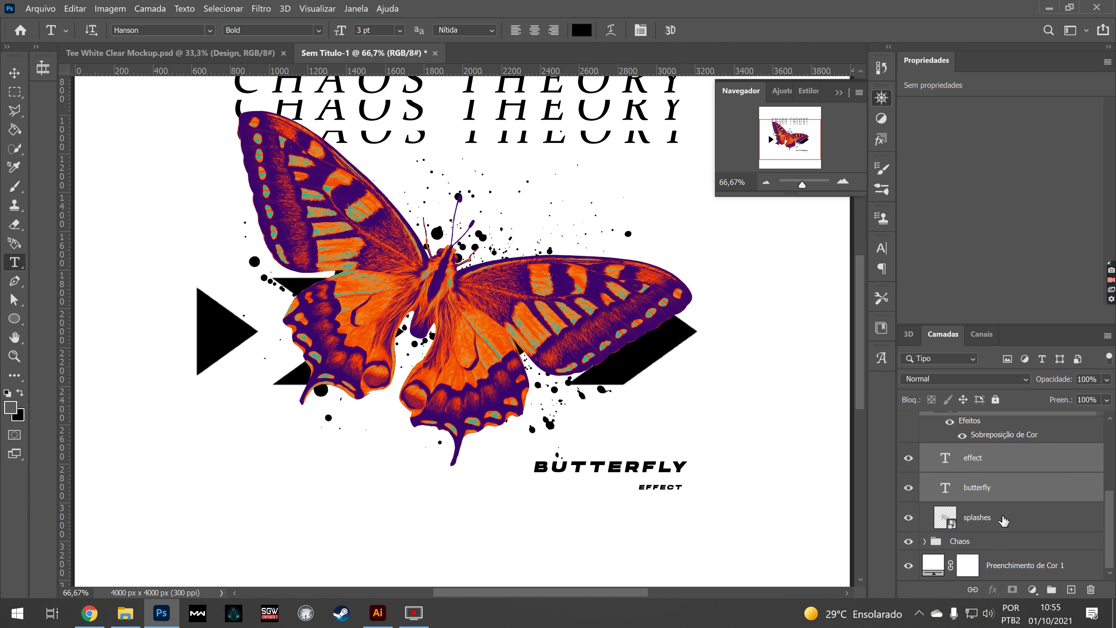
left_click_drag(1002, 512, 993, 538)
Move the ink splashes layer behind the butterfly inside the Butterfly group
scroll(961, 485, "up", 3)
scroll(961, 484, "up", 1)
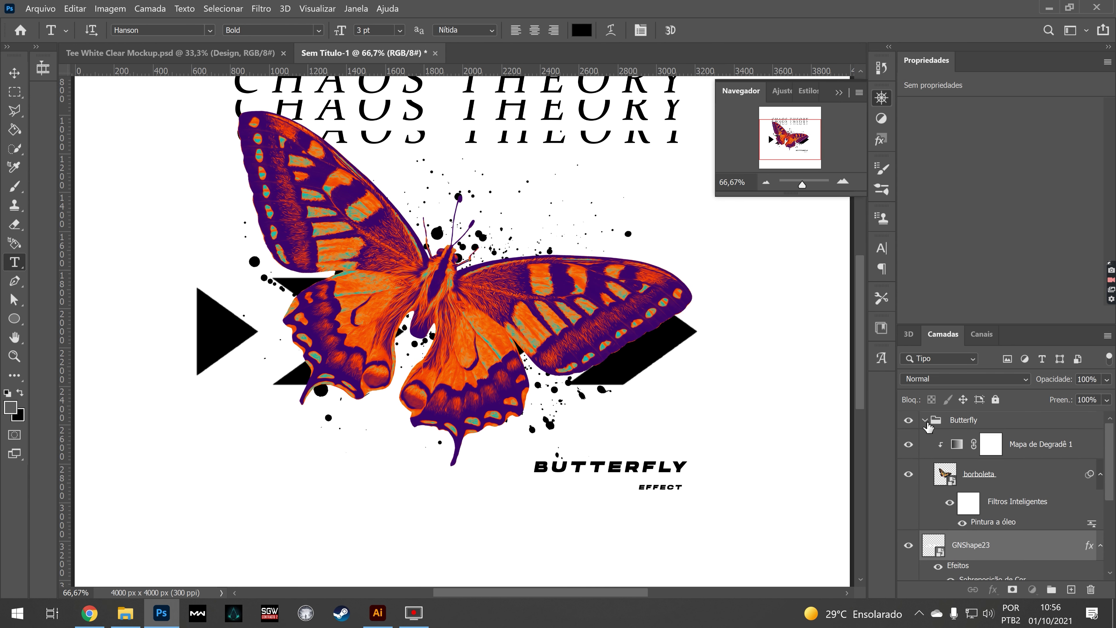
scroll(951, 481, "down", 2)
scroll(949, 481, "down", 1)
scroll(944, 536, "up", 1)
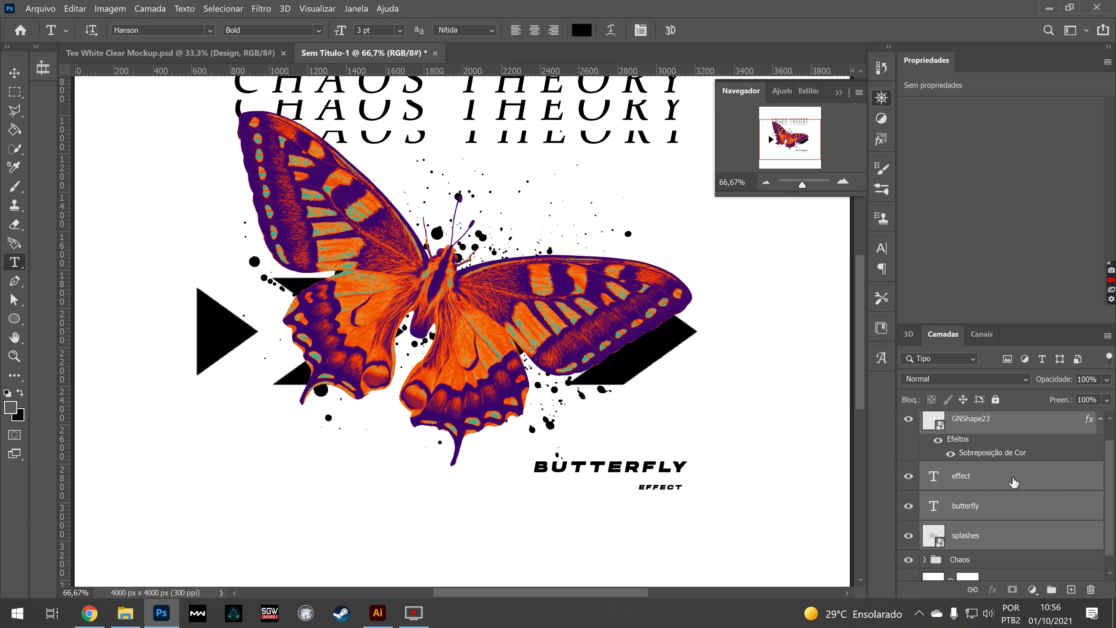
scroll(1014, 486, "up", 1)
mouse_move(997, 560)
left_mouse_down()
mouse_move(1004, 449)
mouse_move(979, 420)
left_mouse_up()
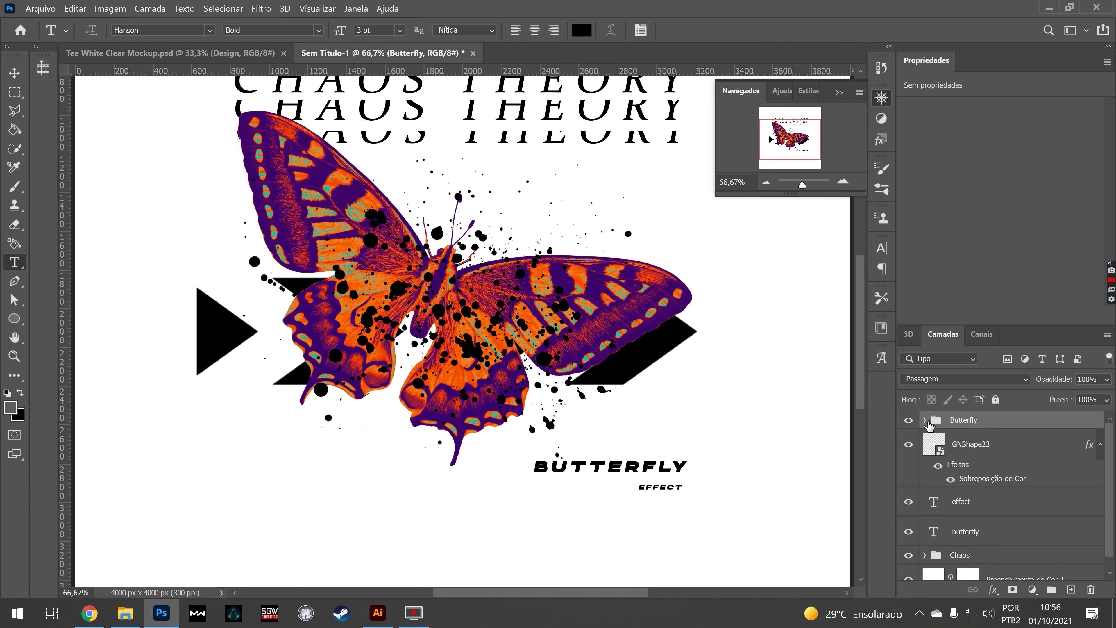
left_click(924, 420)
left_click_drag(967, 541, 921, 478)
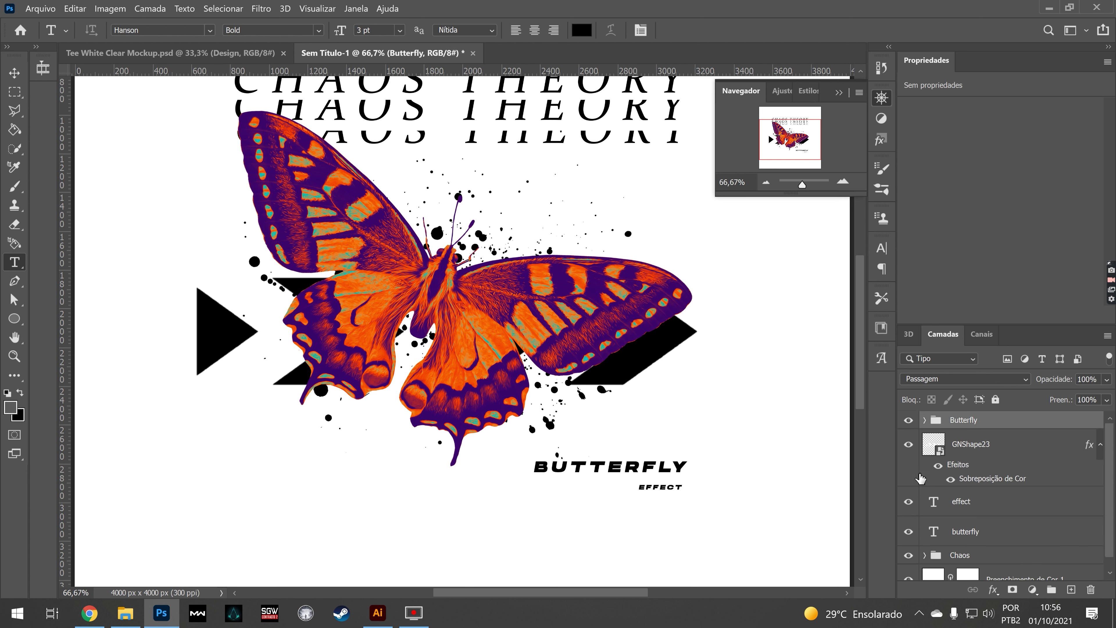
Shrink the arrow shape into small chevrons under BUTTERFLY and duplicate it
left_click(920, 477)
key("v")
key("ctrl+t")
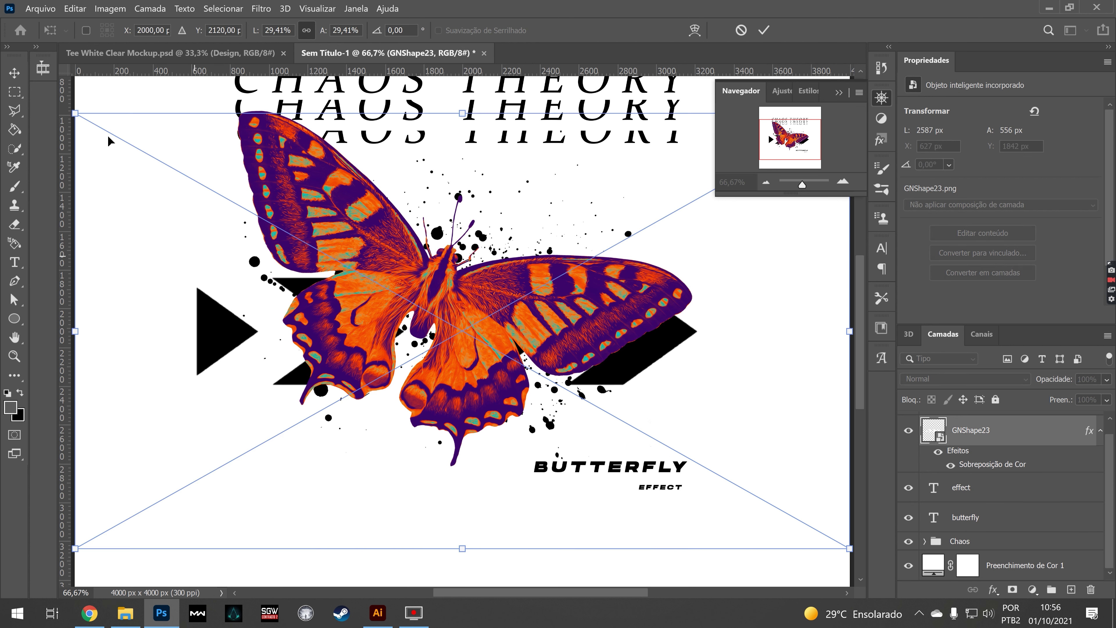
mouse_move(76, 114)
left_mouse_down()
mouse_move(791, 534)
mouse_move(532, 483)
left_mouse_up()
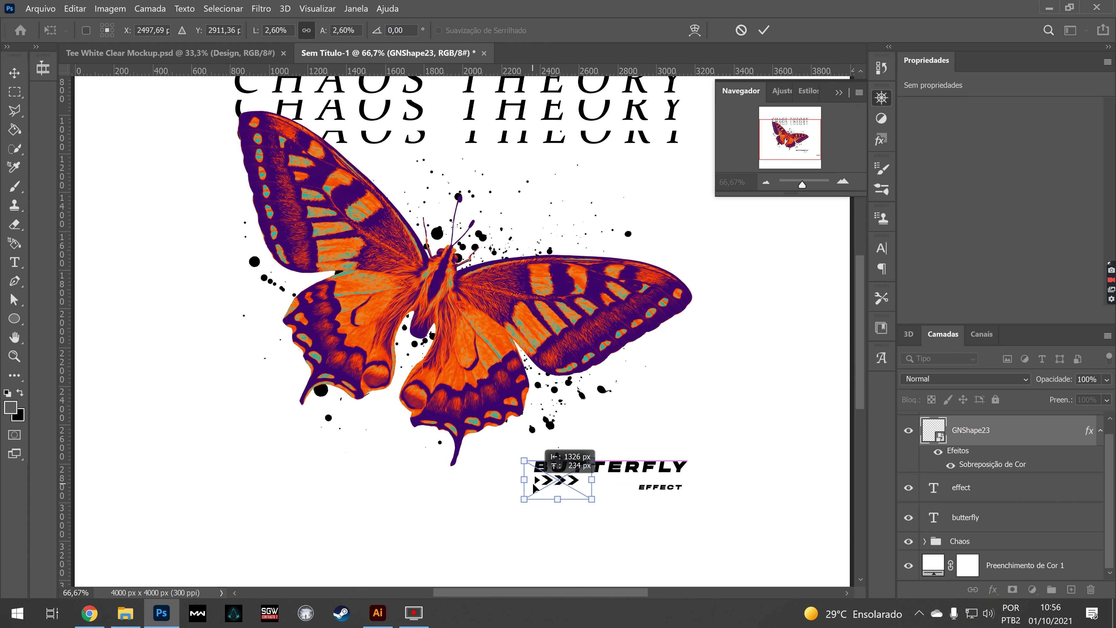
left_click_drag(533, 485, 534, 490)
left_click(763, 31)
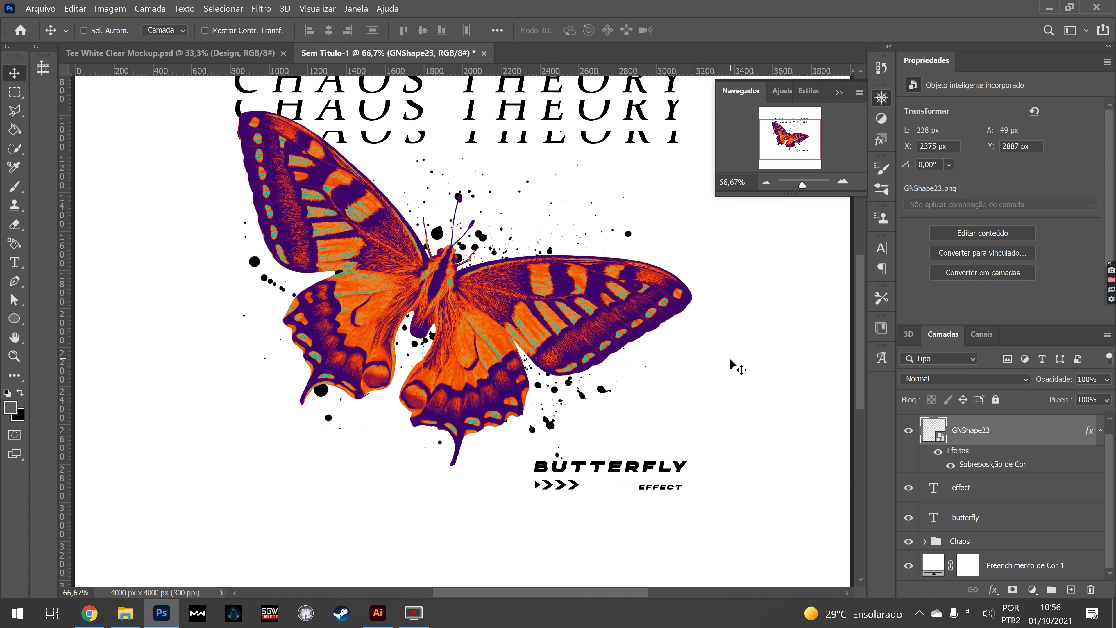
key("ctrl+j")
Move the arrow copy below the row and rasterize it for erasing, then delete it
left_click_drag(562, 486, 585, 509)
key("e")
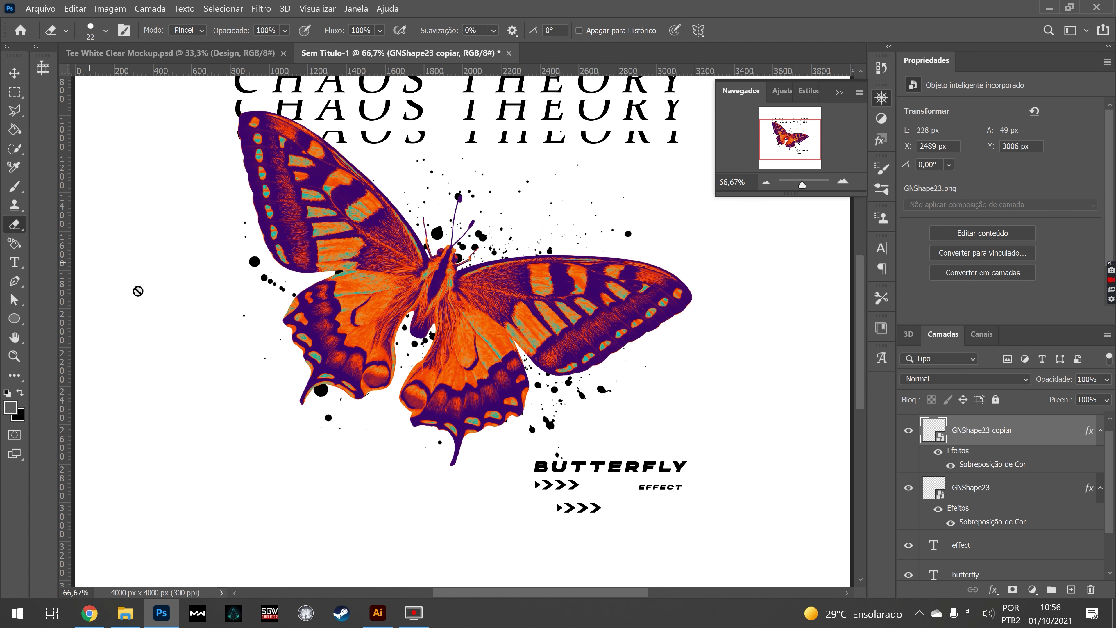
left_click(567, 516)
key("Return")
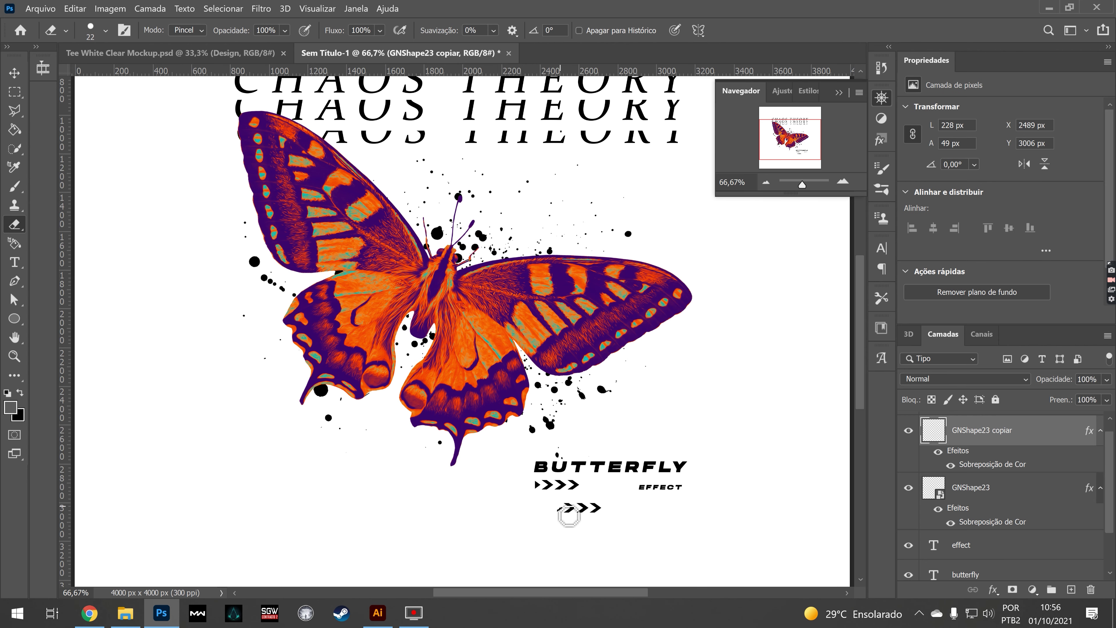
left_click(844, 181)
left_click(844, 181)
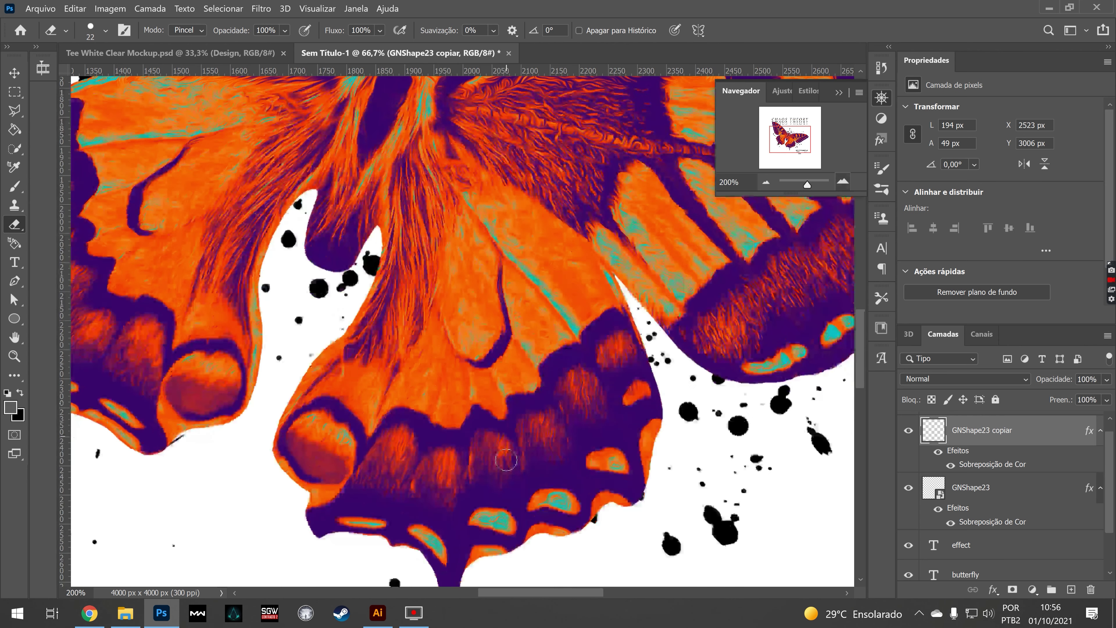
left_click_drag(421, 254, 6, 66)
left_click(6, 67)
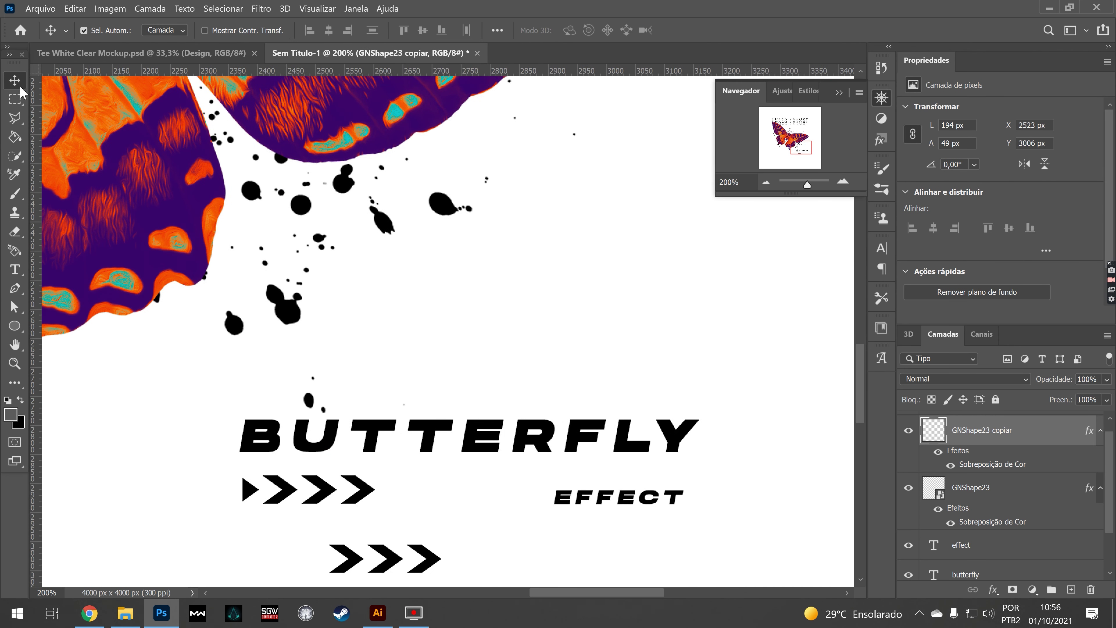
key("Delete")
Duplicate the chevron shape again and place it to lengthen the arrow row
left_click(697, 232)
left_click(765, 181)
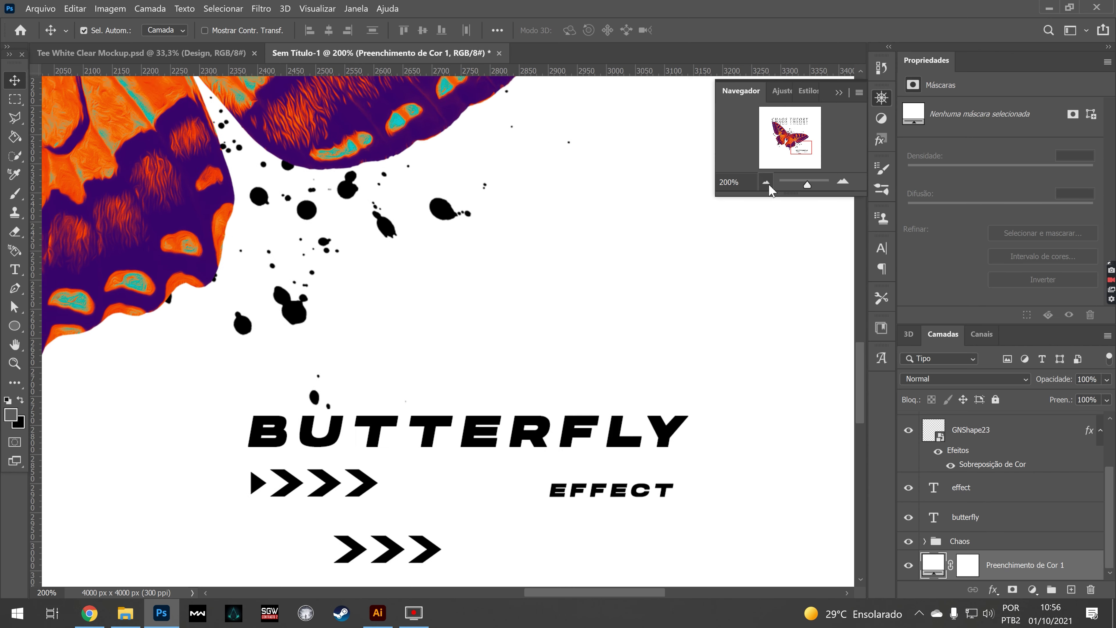
key("ctrl+plus")
key("ctrl+plus")
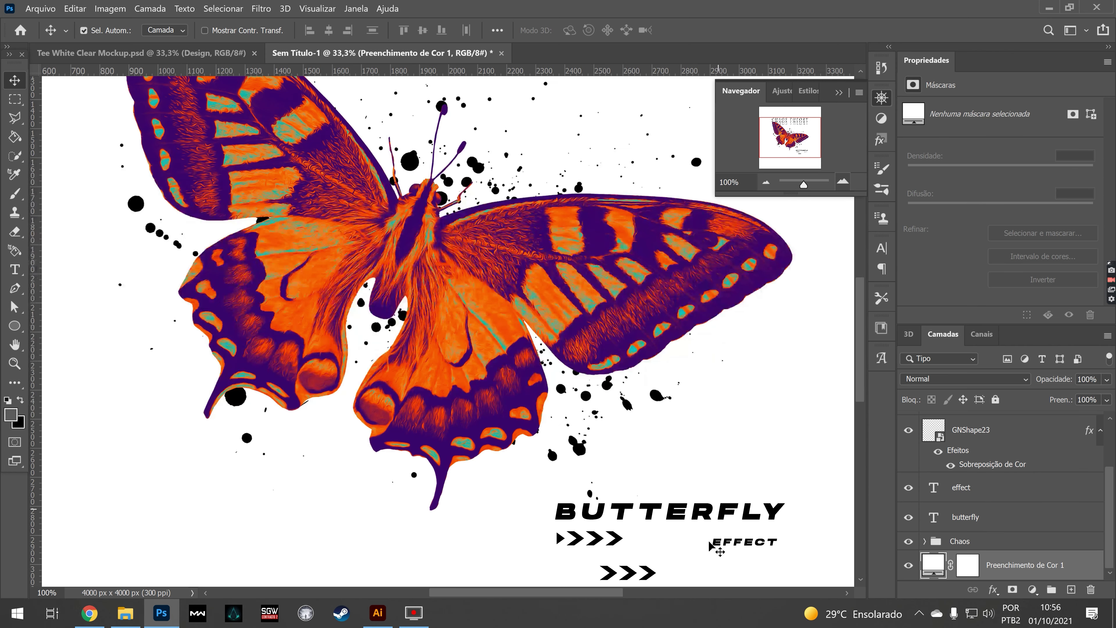
left_click_drag(656, 564, 680, 530)
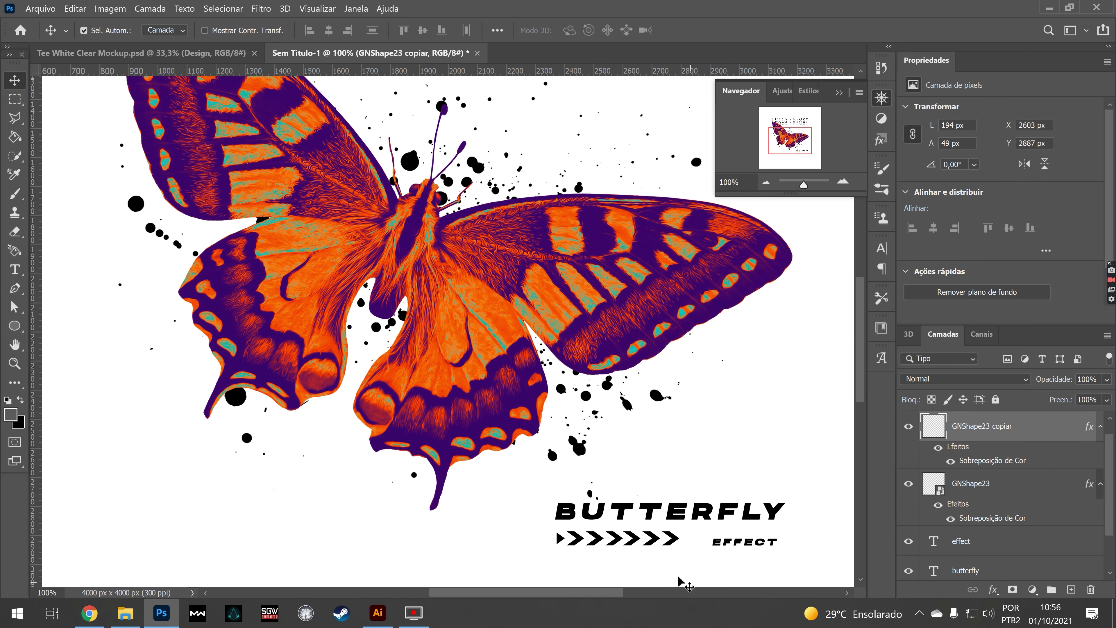
left_click_drag(605, 594, 637, 594)
left_click_drag(533, 546, 554, 542)
Nudge the EFFECT text into line beside the lengthened arrow row
double_click(610, 540)
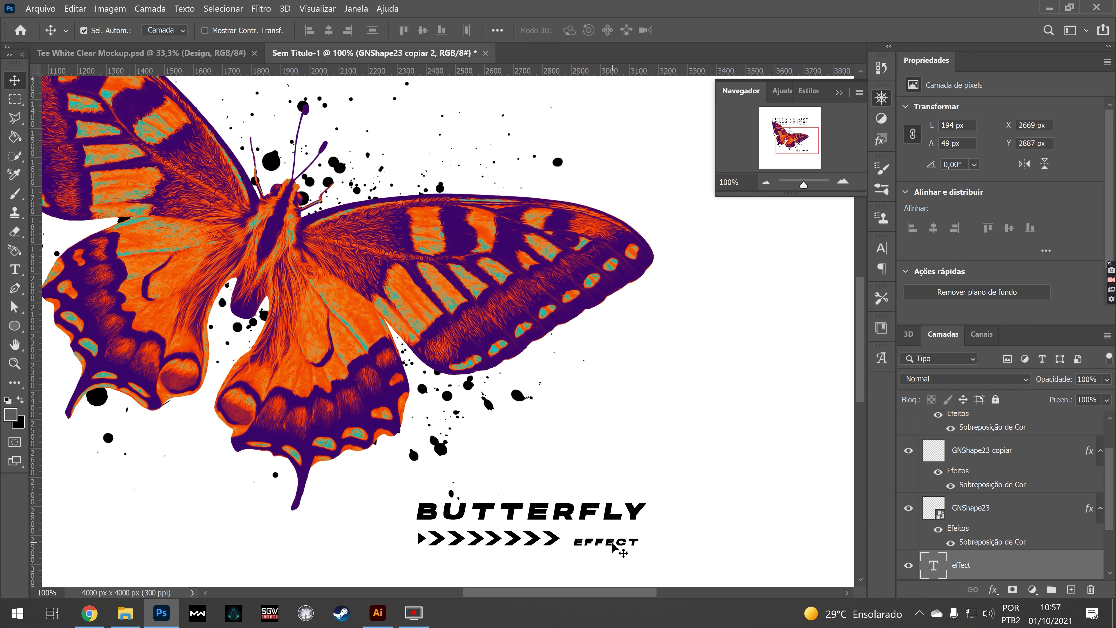
left_click_drag(622, 552, 626, 545)
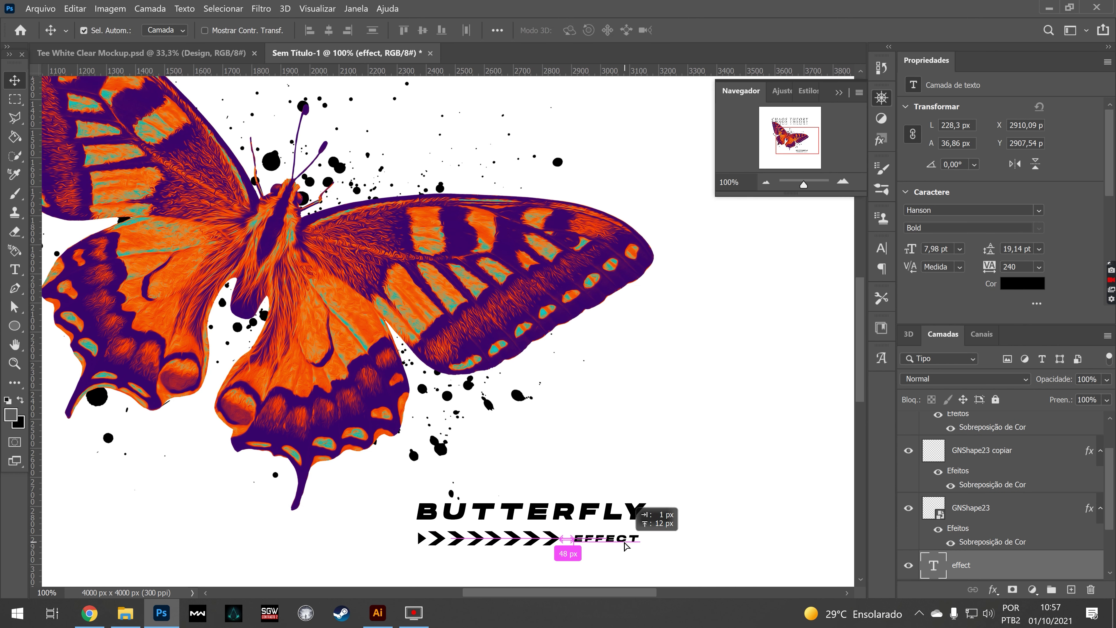
left_click(766, 182)
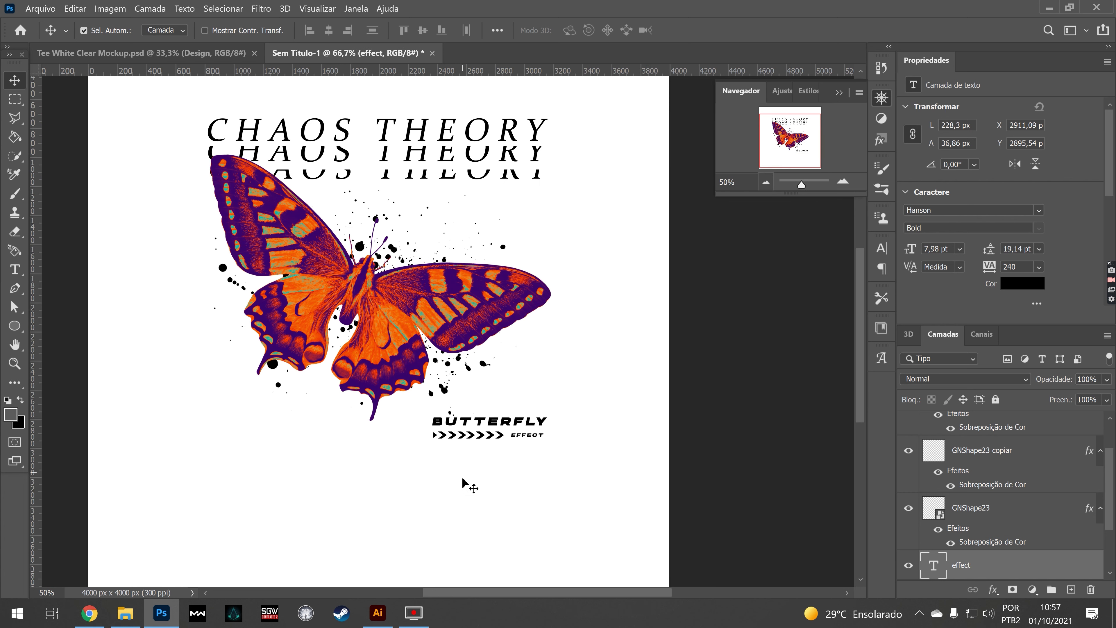
Create a Lorem ipsum placeholder paragraph box below BUTTERFLY EFFECT
left_click(11, 267)
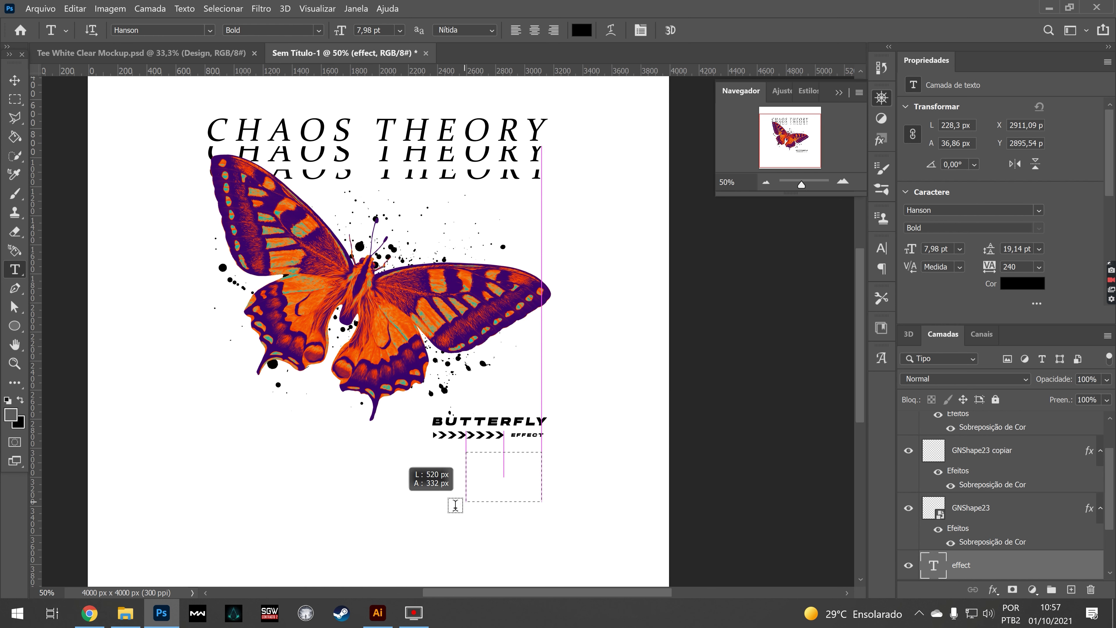
left_click_drag(544, 451, 432, 496)
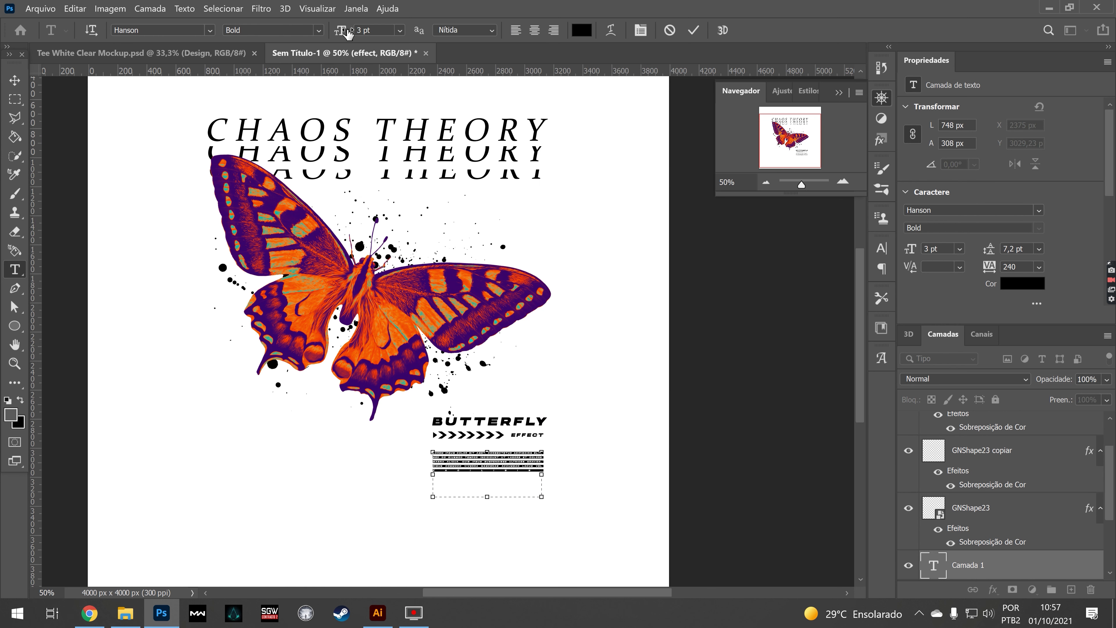
left_click_drag(341, 30, 354, 38)
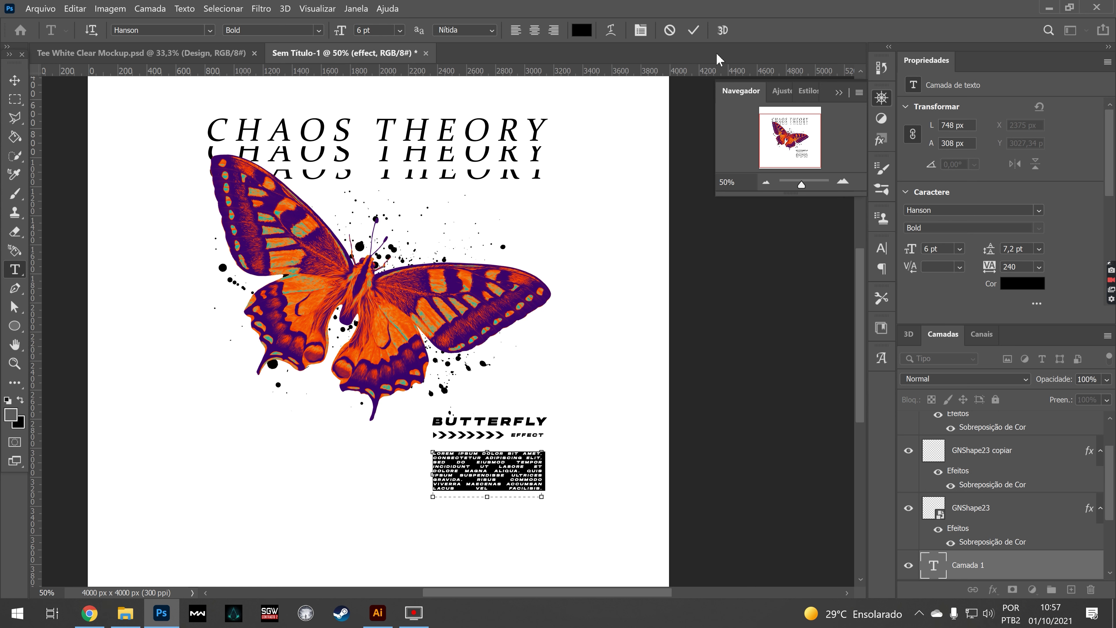
left_click(693, 30)
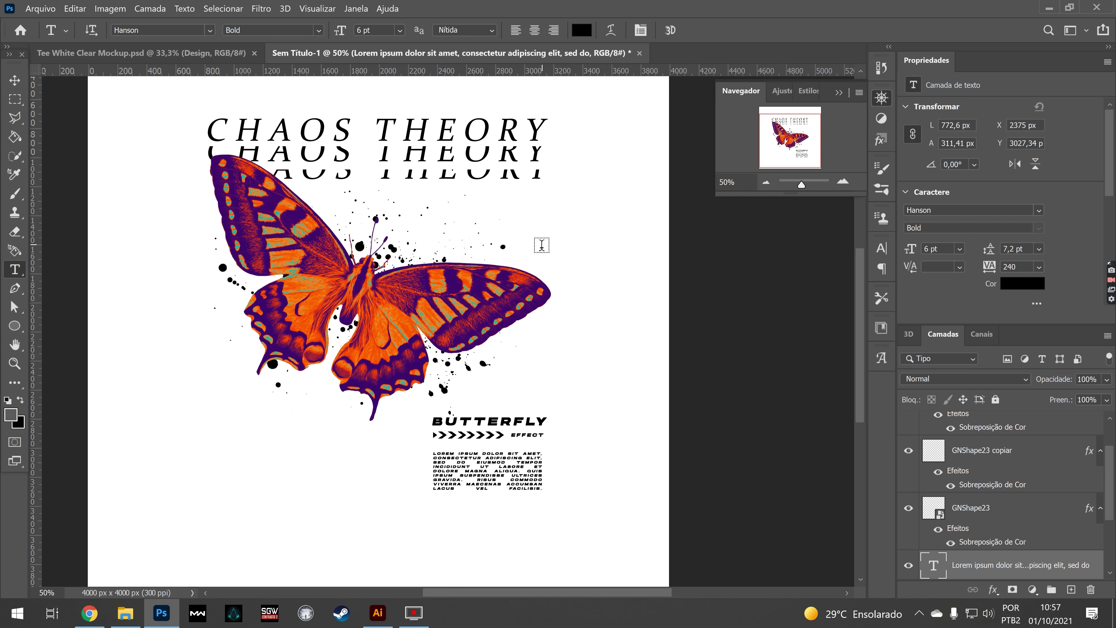
Resize the paragraph box, widening it slightly and shortening its height
key("ctrl+t")
left_click_drag(432, 473, 410, 474)
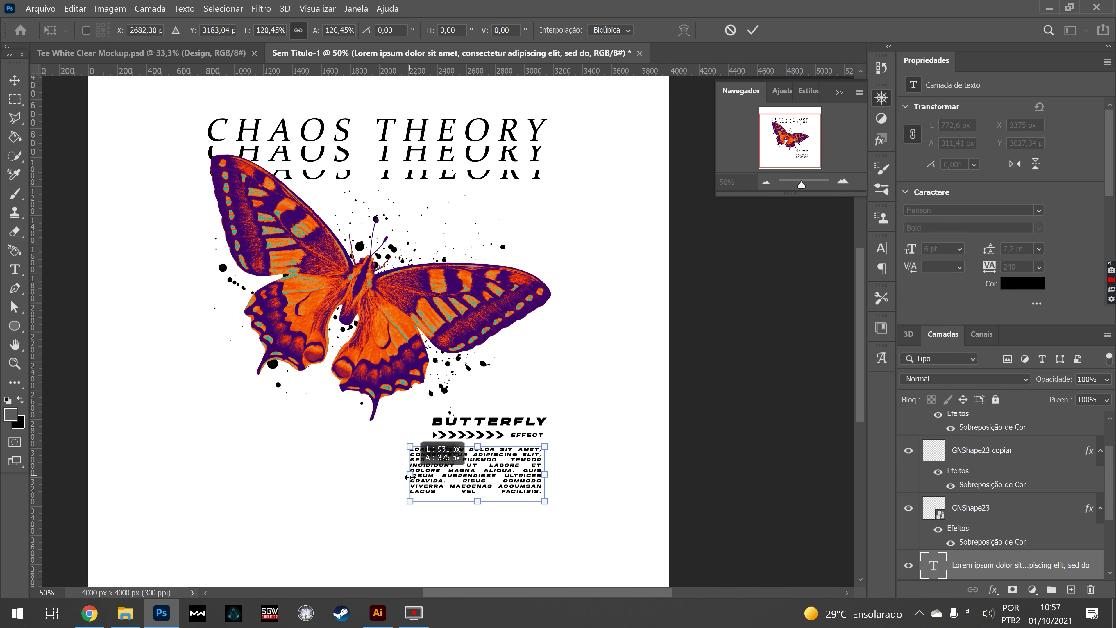
key("Escape")
left_click(435, 469)
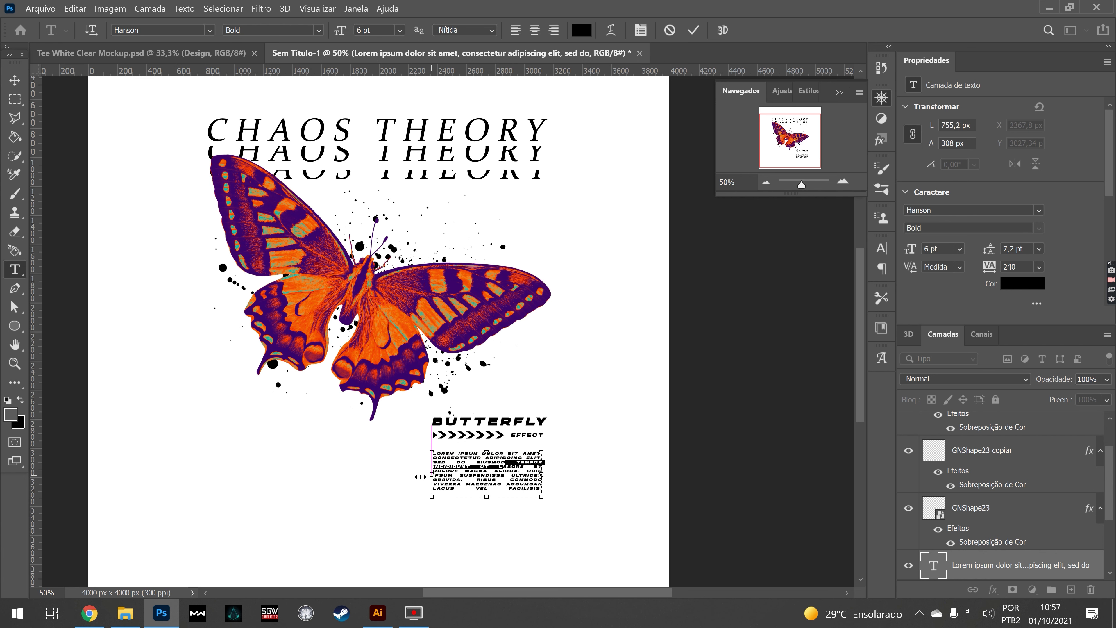
left_click_drag(414, 477, 411, 476)
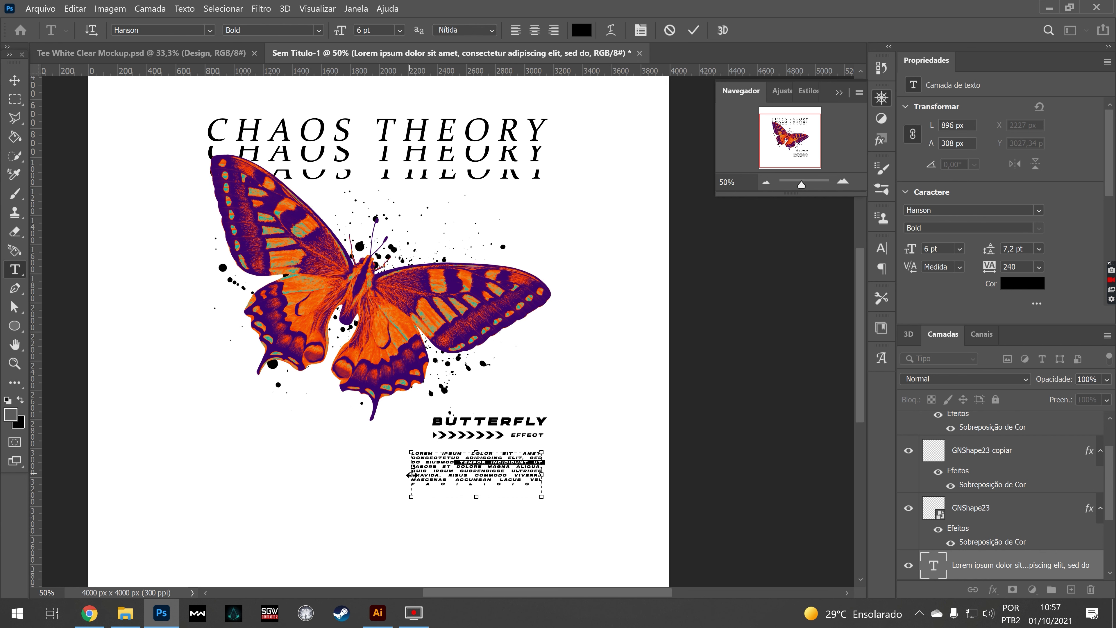
mouse_move(479, 505)
left_mouse_down()
mouse_move(479, 488)
mouse_move(477, 499)
left_mouse_up()
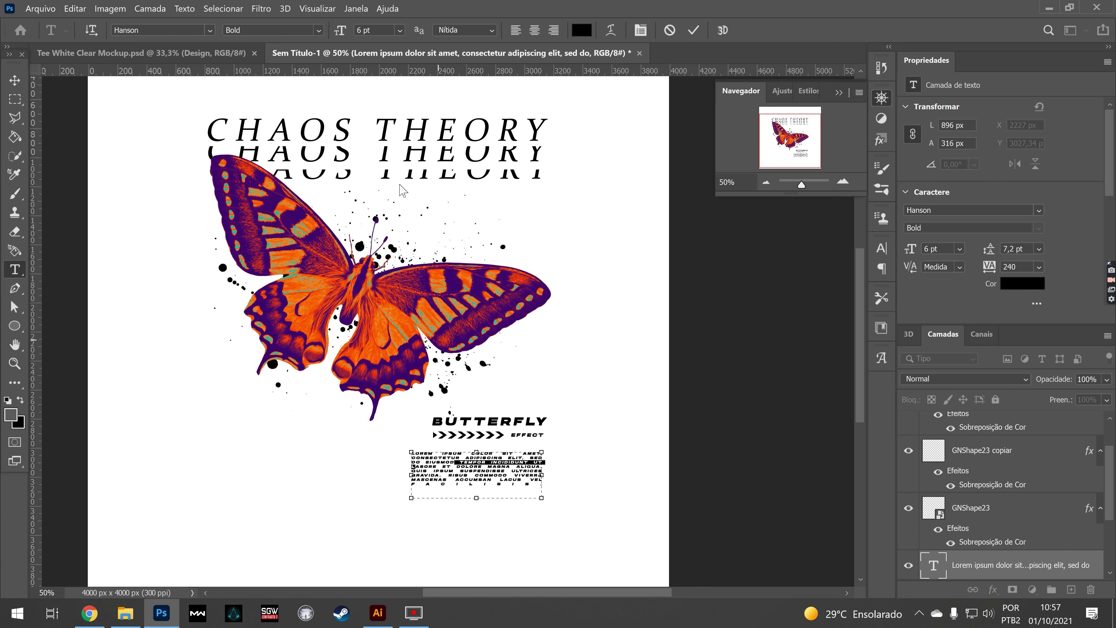
Set the whole paragraph's font size to 7 pt and commit it
left_click(342, 31)
left_click_drag(342, 31, 349, 31)
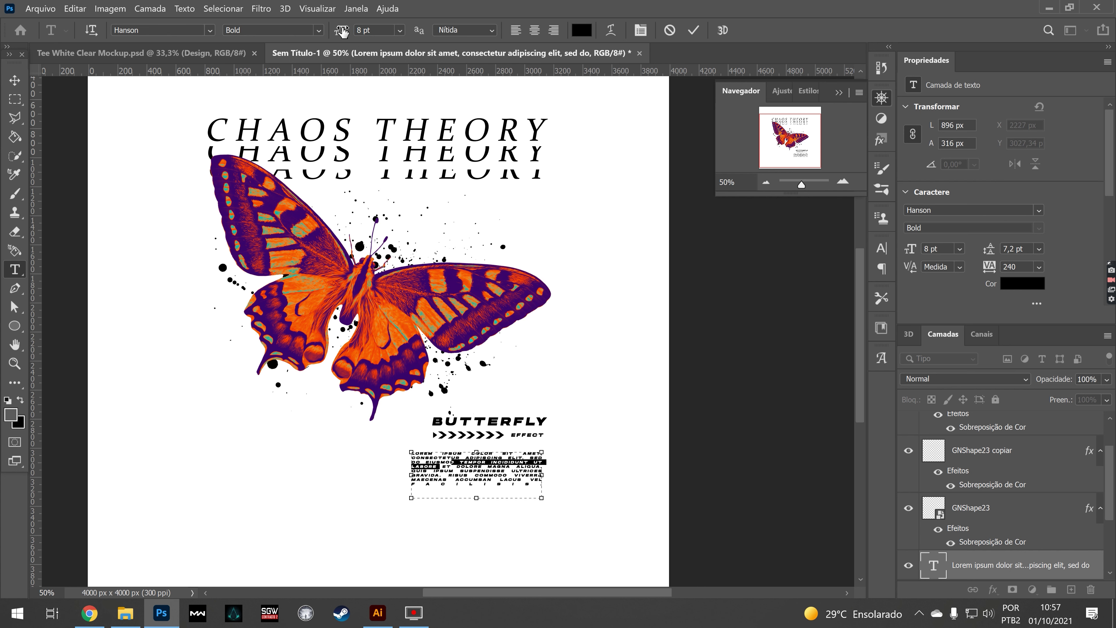
key("ctrl+z")
key("ctrl+a")
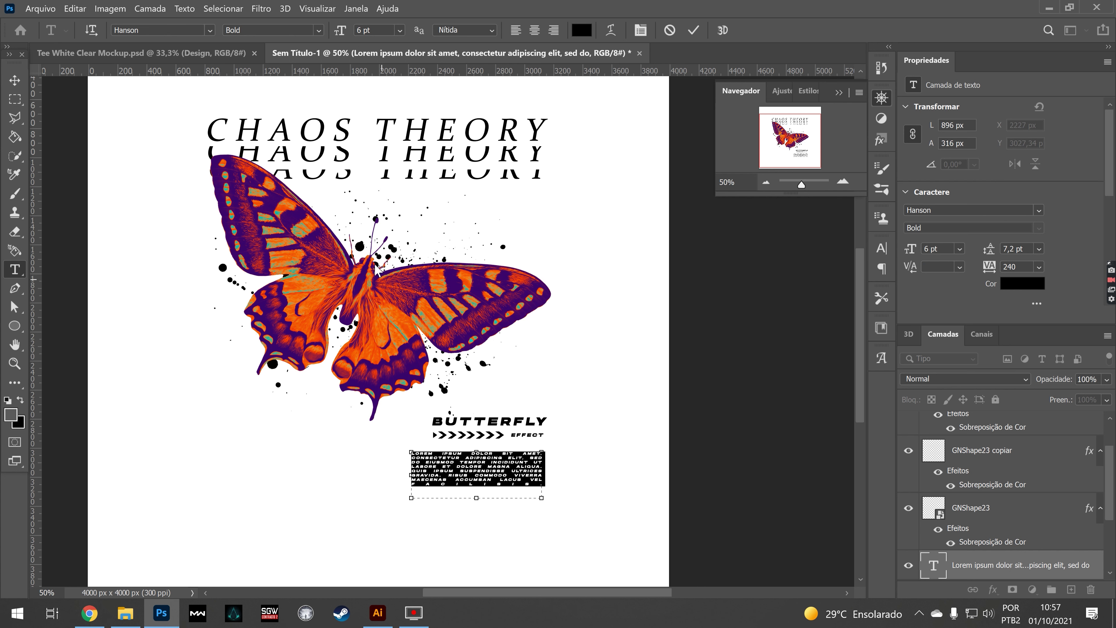
left_click_drag(346, 37, 352, 37)
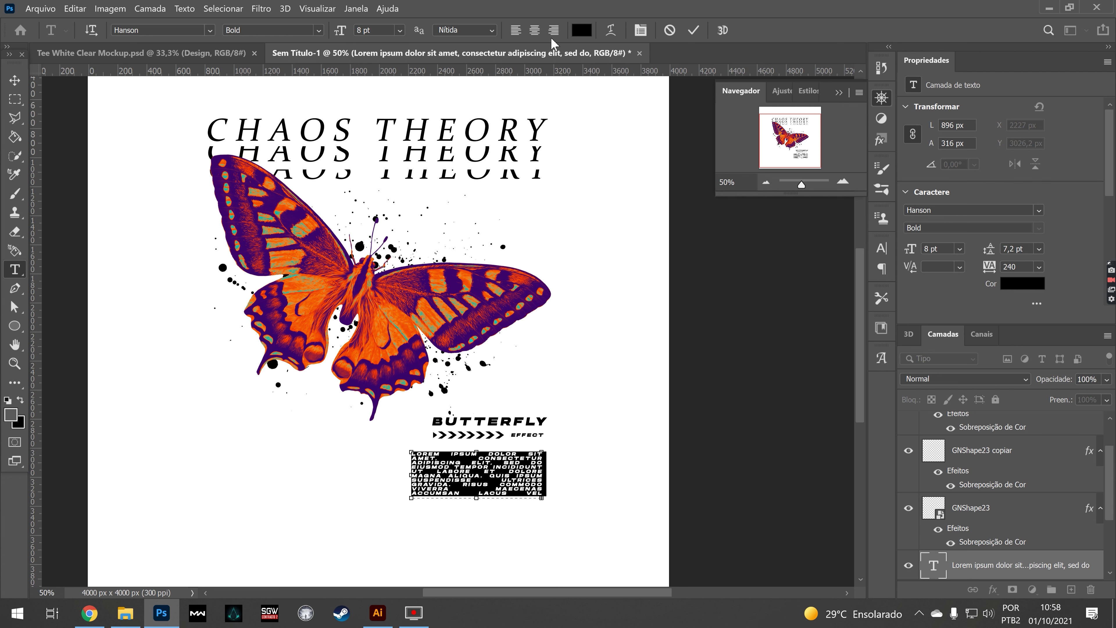
left_click(693, 31)
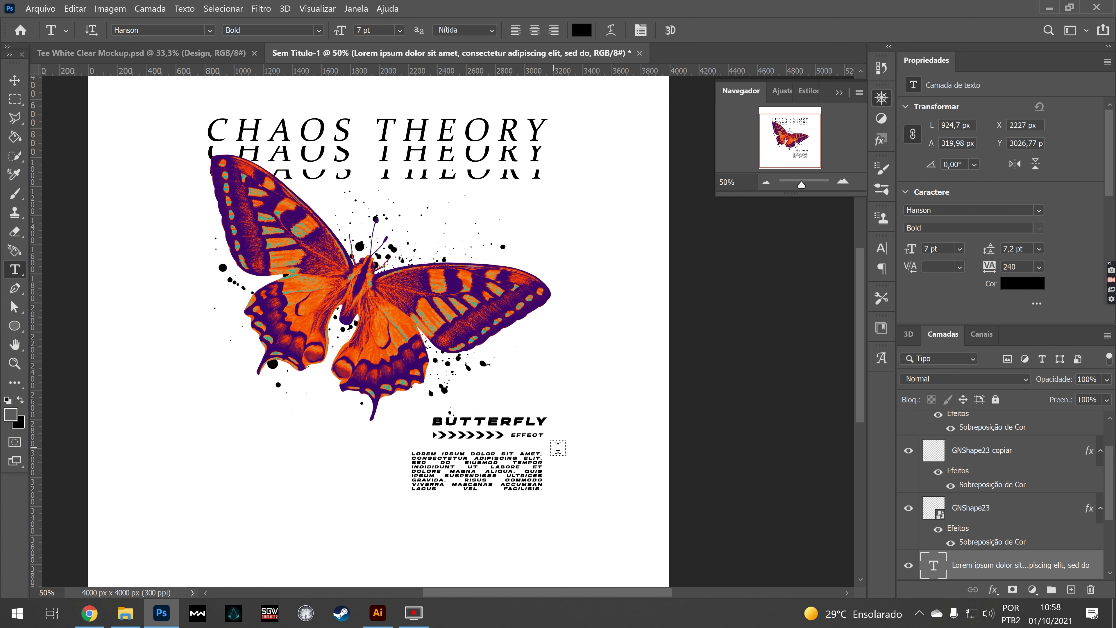
left_click(15, 80)
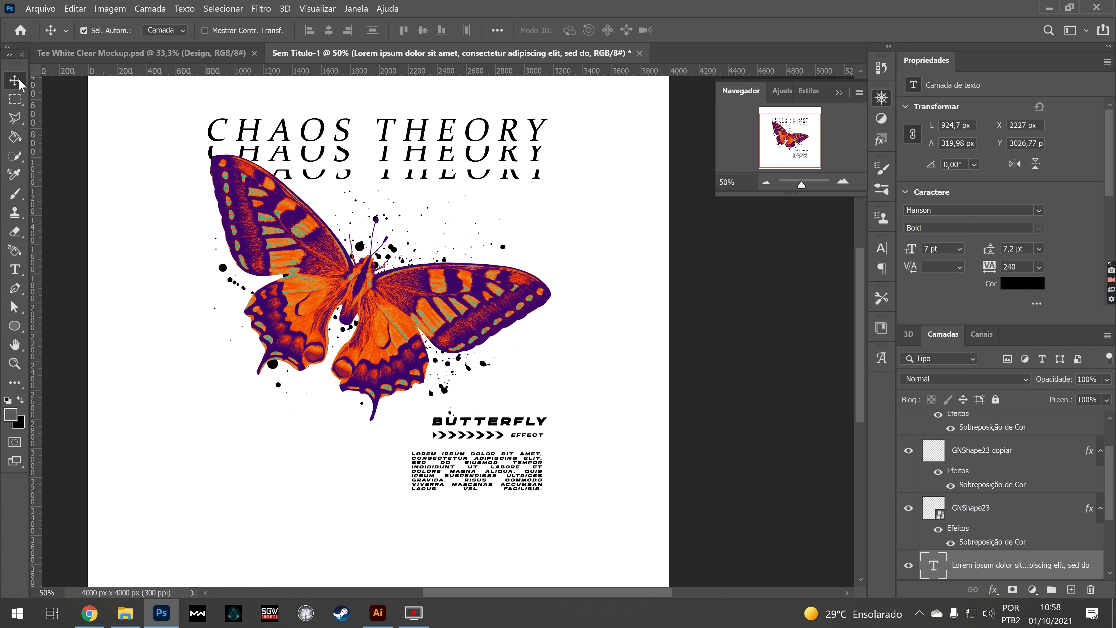
Duplicate the ink splashes and scale the copy to about 18% over the paragraph
left_click(503, 246)
key("ctrl+j")
key("ctrl+t")
left_click_drag(364, 218, 538, 444)
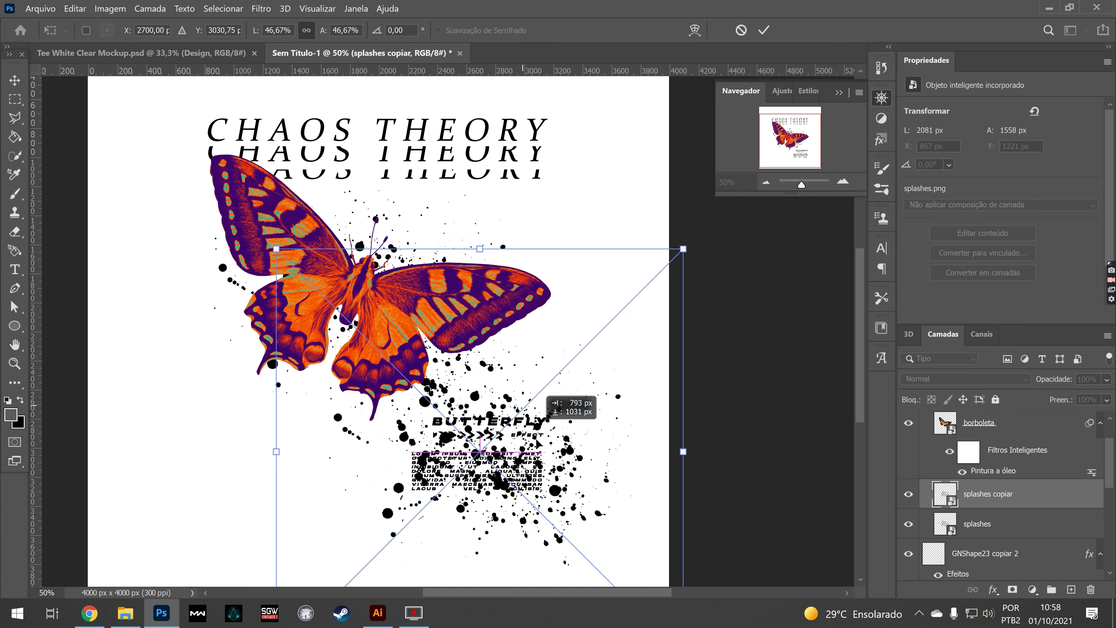
left_click_drag(319, 31, 305, 32)
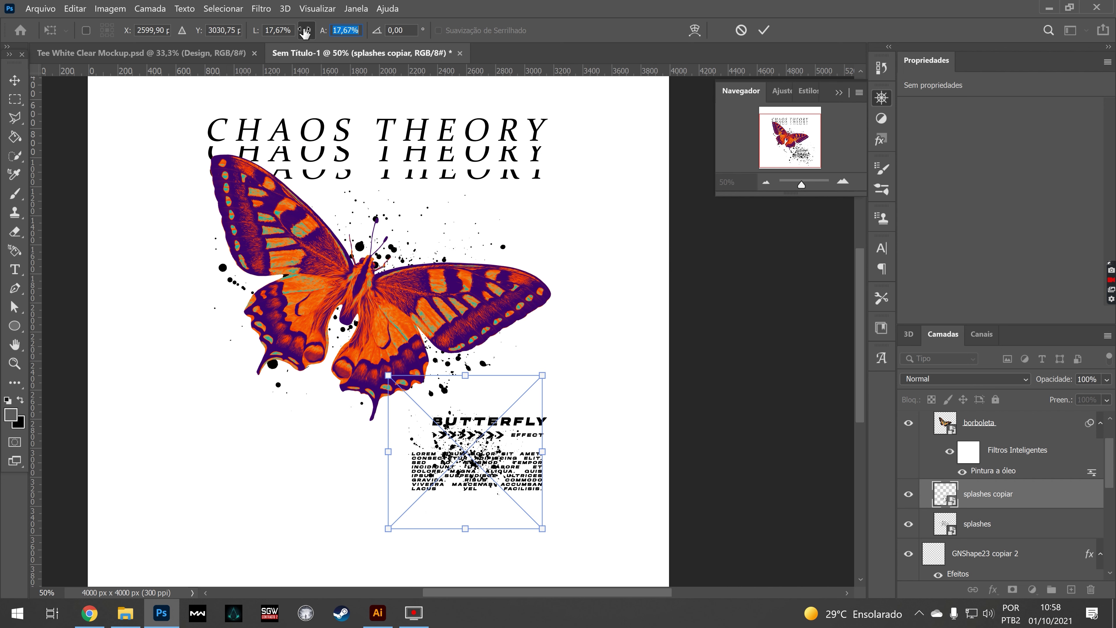
left_click(765, 32)
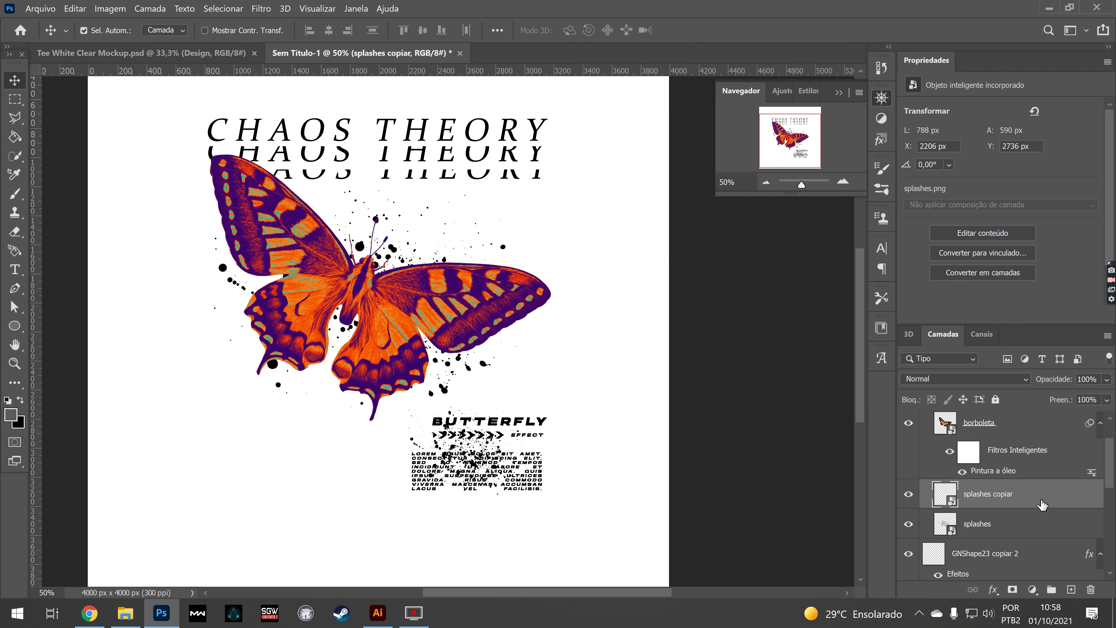
Tint the splash copy with an orange Color Overlay sampled from the butterfly
left_click(478, 429)
left_click(791, 285)
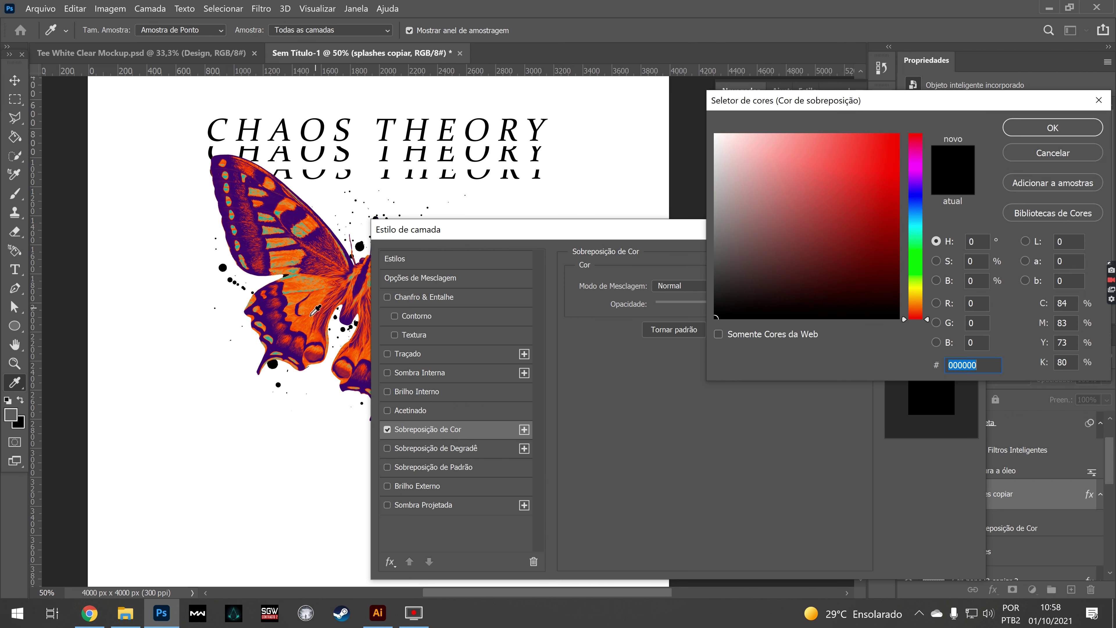
left_click(313, 314)
left_click(1056, 132)
left_click(931, 260)
scroll(1017, 509, "down", 2)
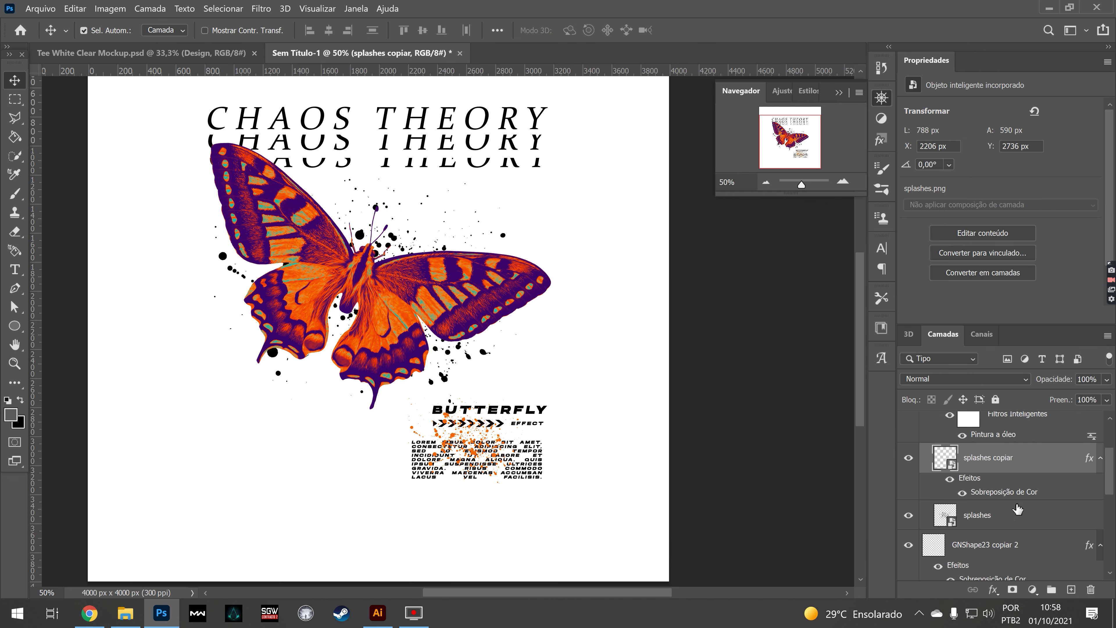
left_click_drag(1011, 469, 1001, 517)
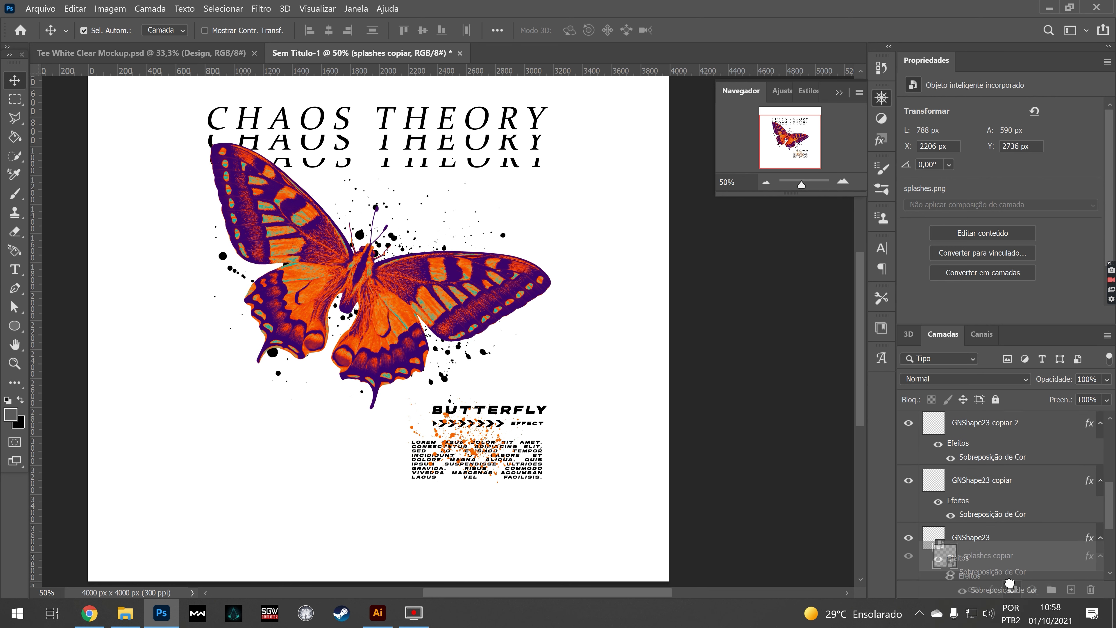
Move 'splashes copiar' beneath the Lorem ipsum layer and collapse the Butterfly group
mouse_move(1001, 517)
left_mouse_down()
mouse_move(998, 500)
mouse_move(995, 521)
left_mouse_up()
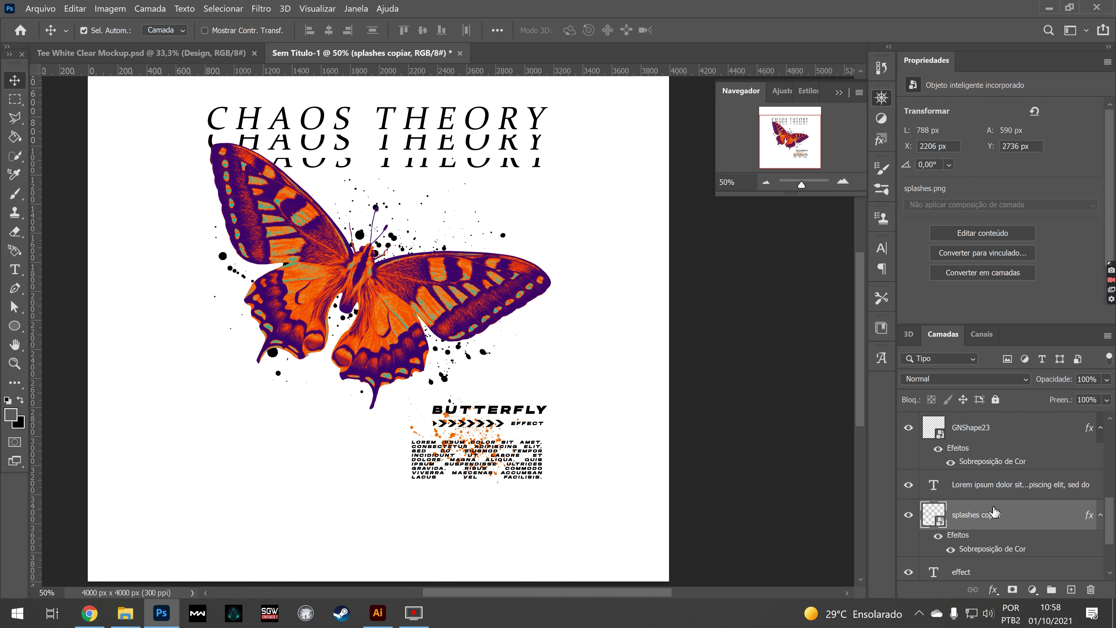
scroll(995, 519, "up", 5)
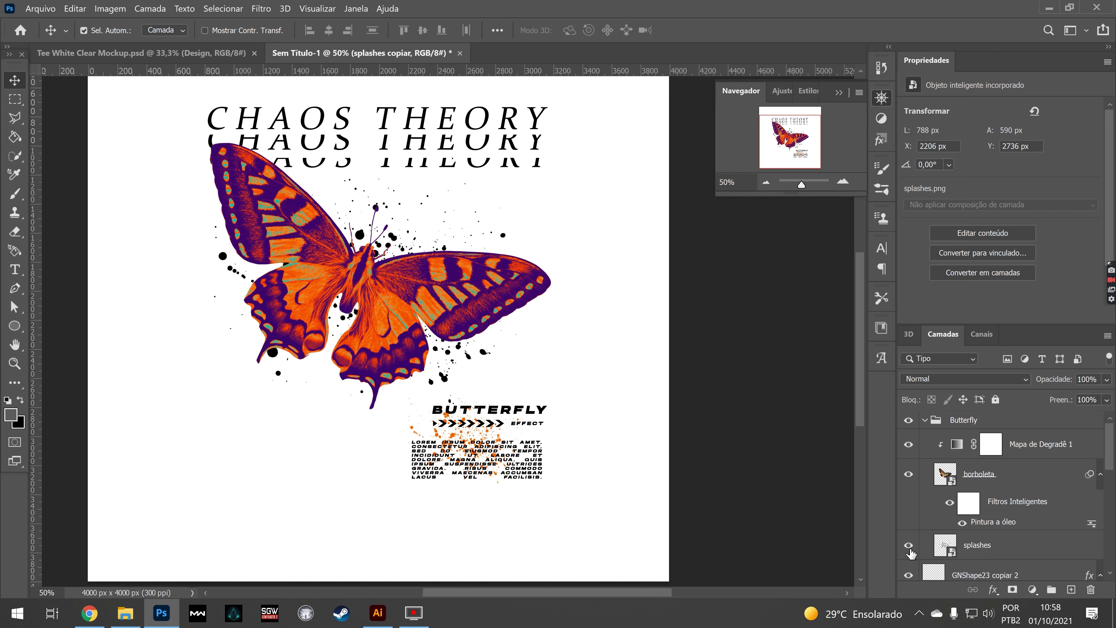
left_click(926, 420)
Group the three GNShape23 chevron layers into a group named 'Shapes'
left_click(966, 450)
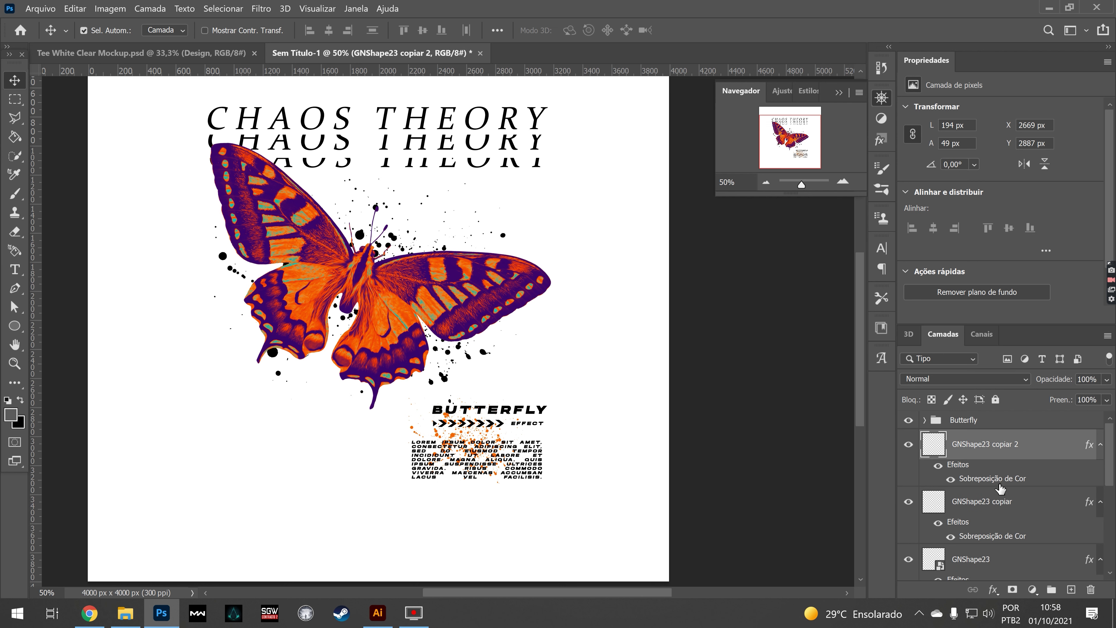
left_click(1008, 522, "shift")
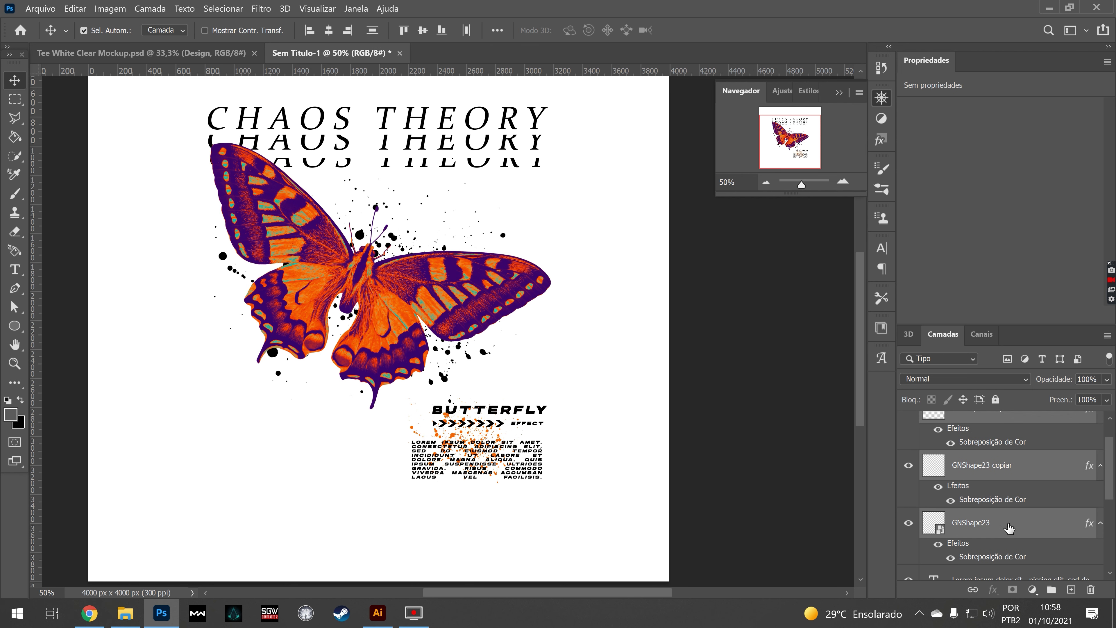
key("ctrl+g")
type("Shape")
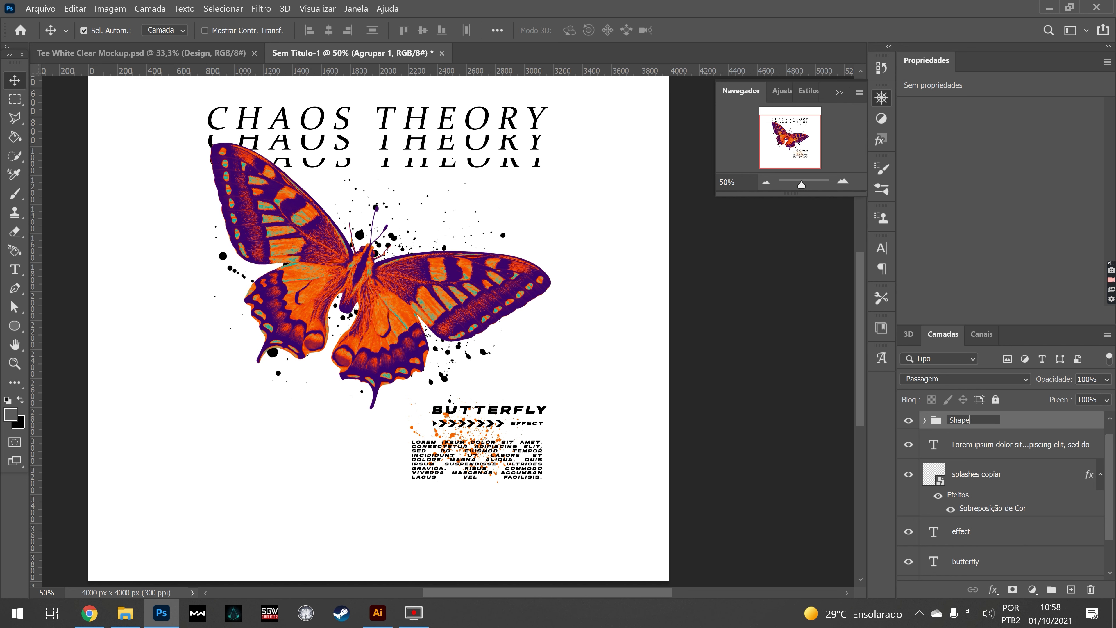
key("Return")
left_click(1010, 474)
scroll(1015, 480, "down", 2)
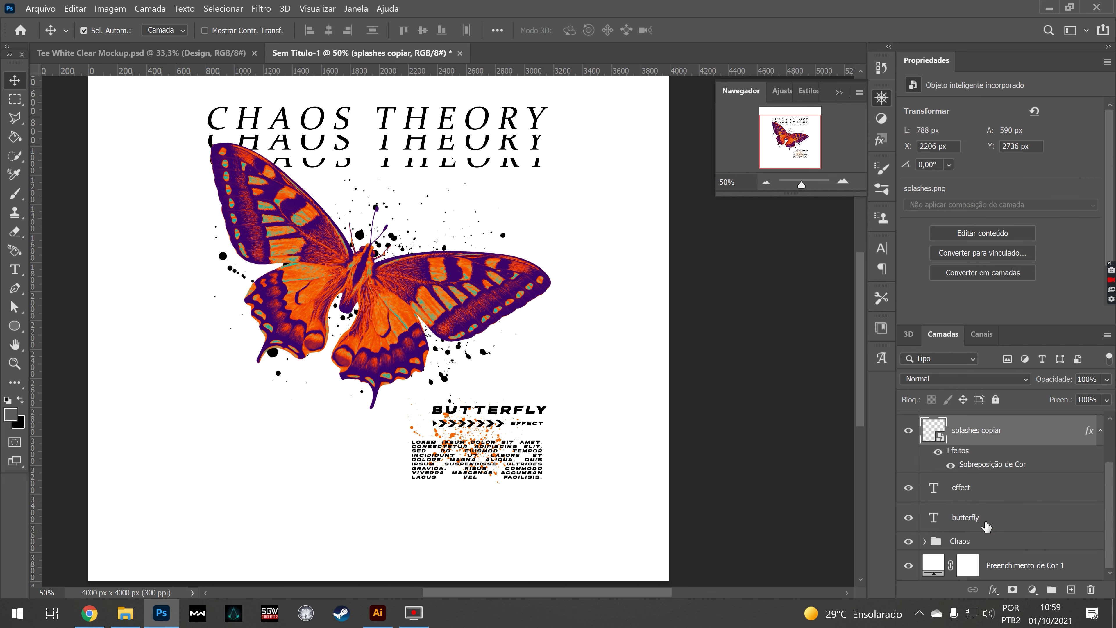
scroll(986, 525, "up", 2)
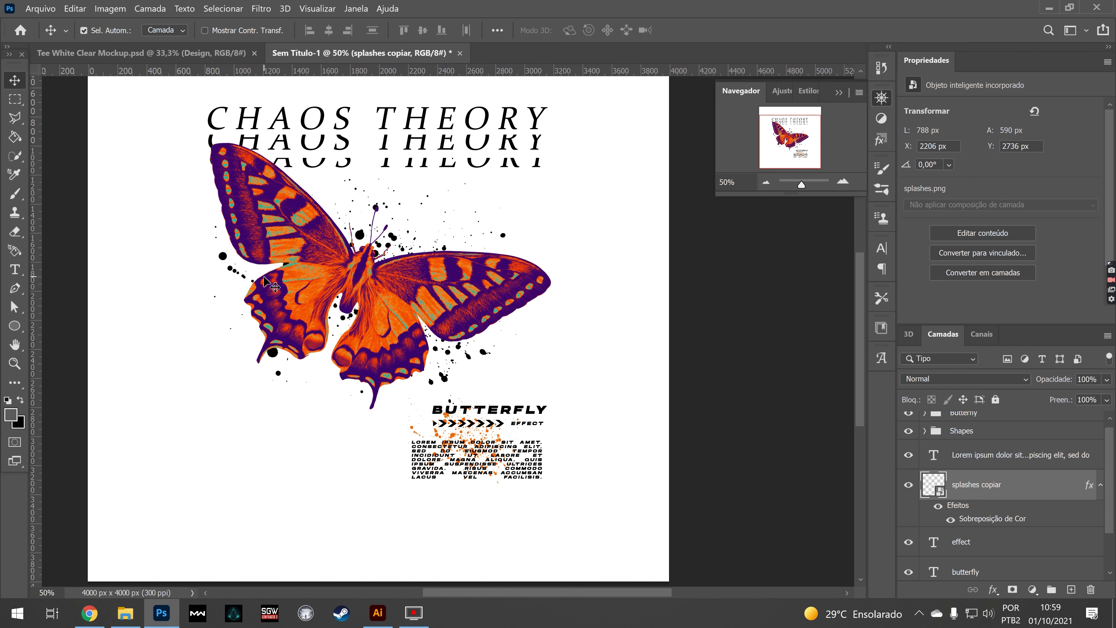
Draw a paragraph box at the lower left, paste the Lorem ipsum text, and commit
left_click_drag(477, 596, 425, 596)
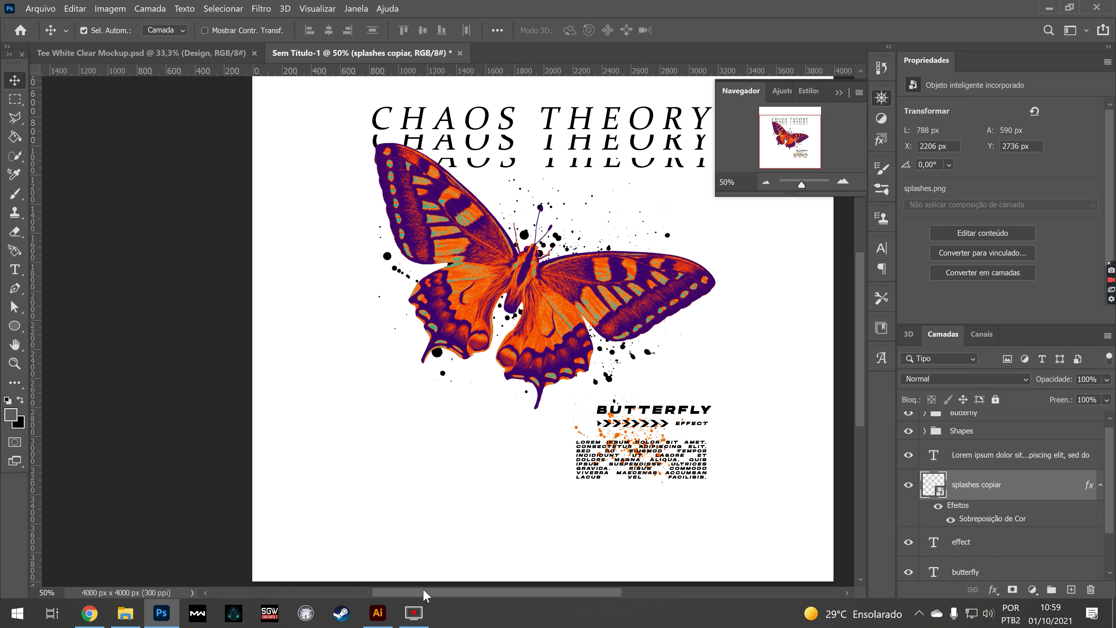
left_click(15, 269)
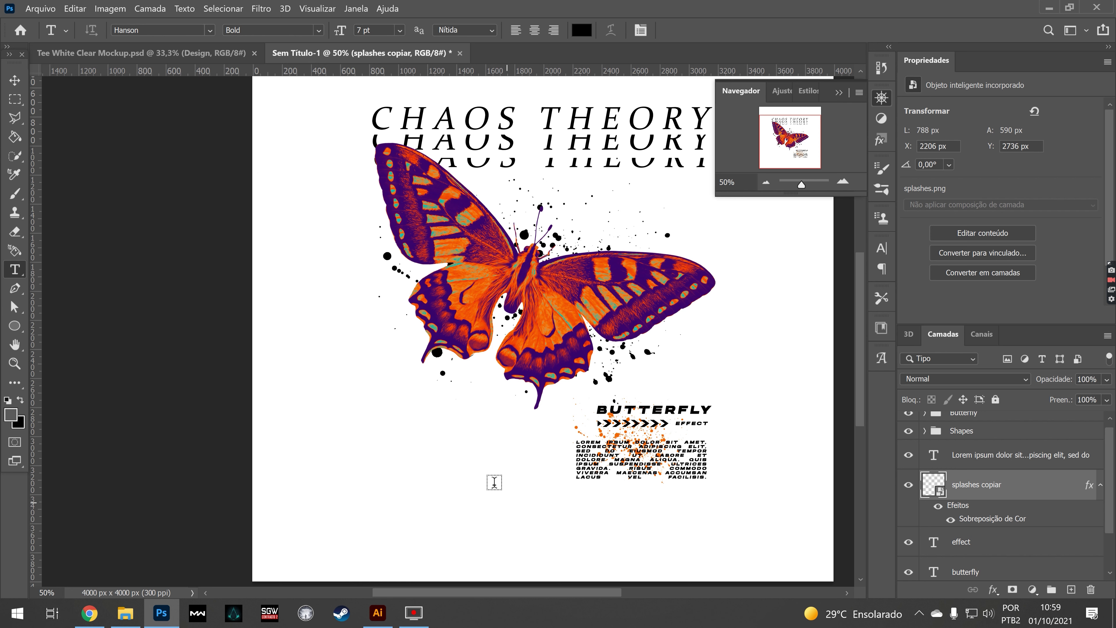
left_click_drag(476, 482, 382, 447)
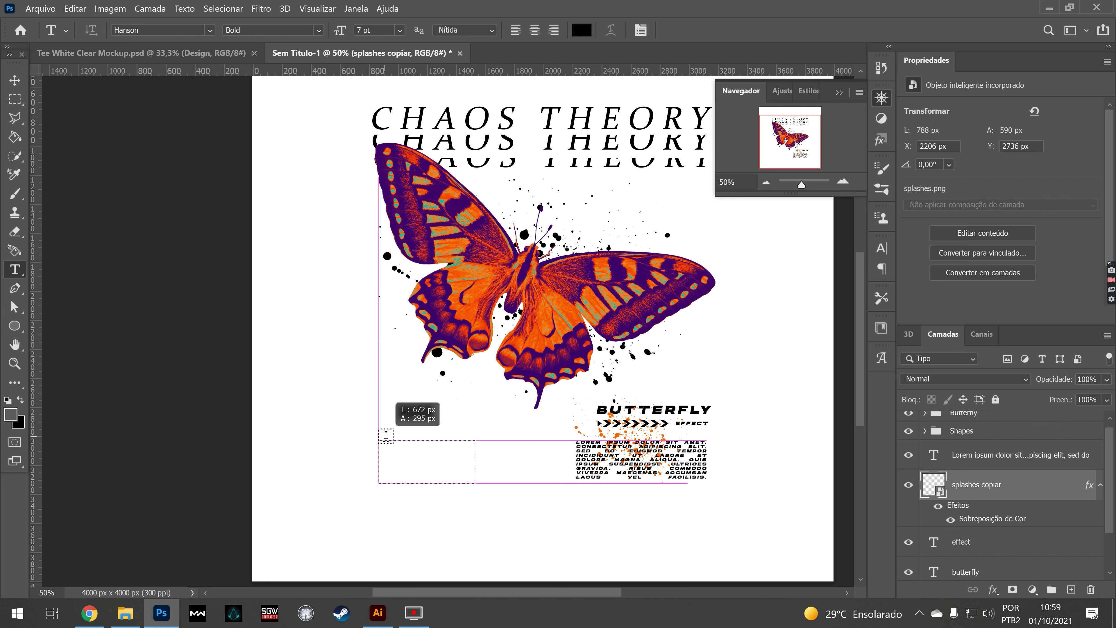
key("ctrl+v")
left_click_drag(474, 474, 520, 474)
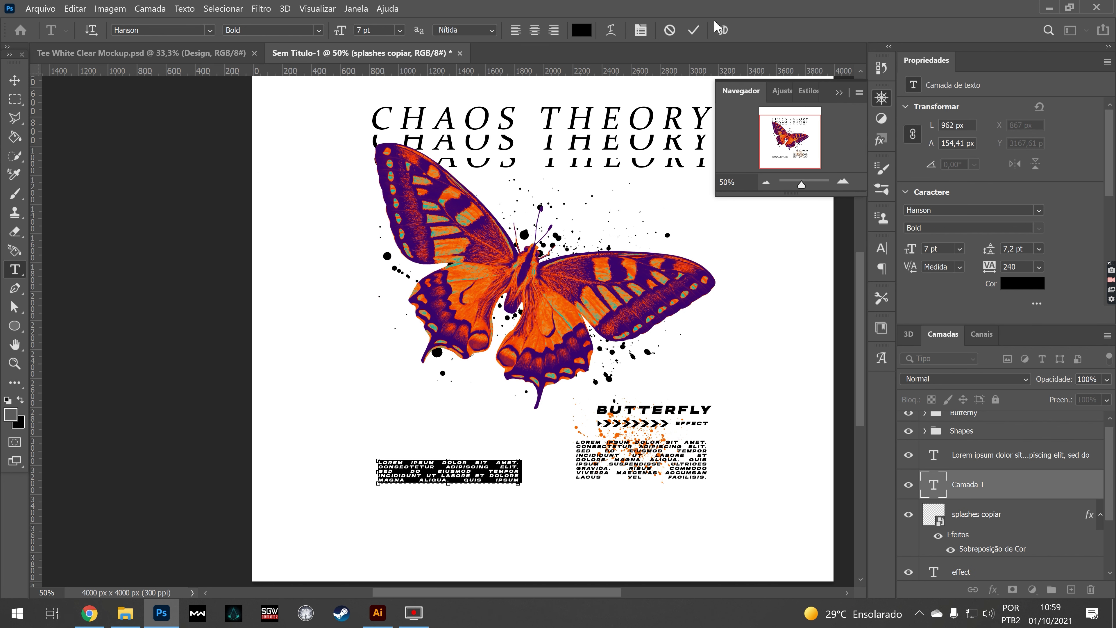
left_click(693, 30)
Align the new text block level with the right-hand block, using a temporary guide
key("v")
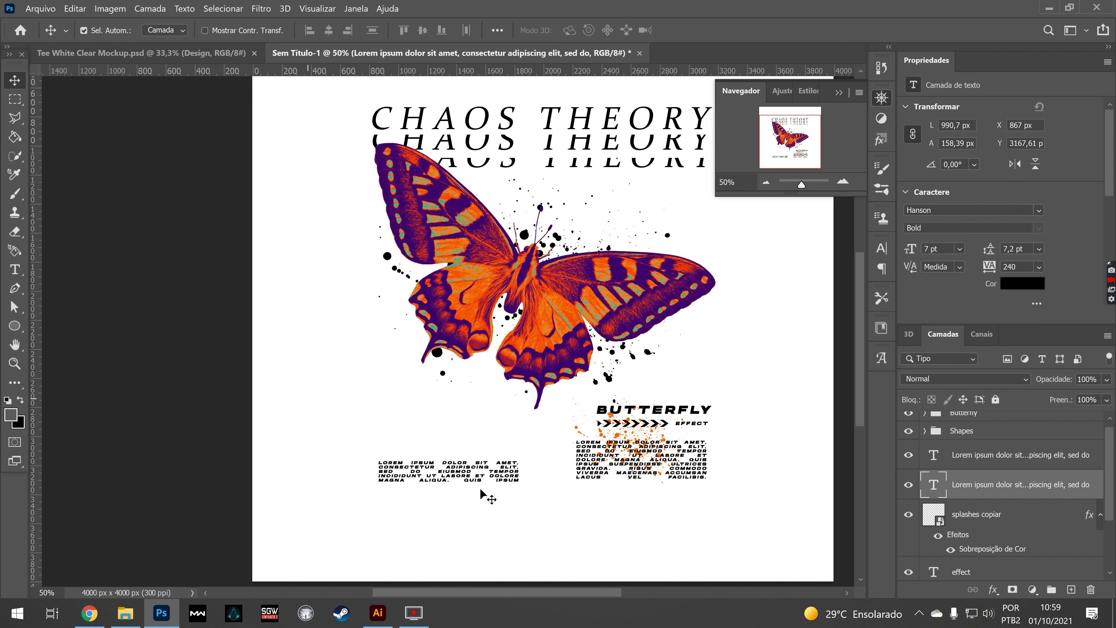
left_click_drag(474, 482, 487, 476)
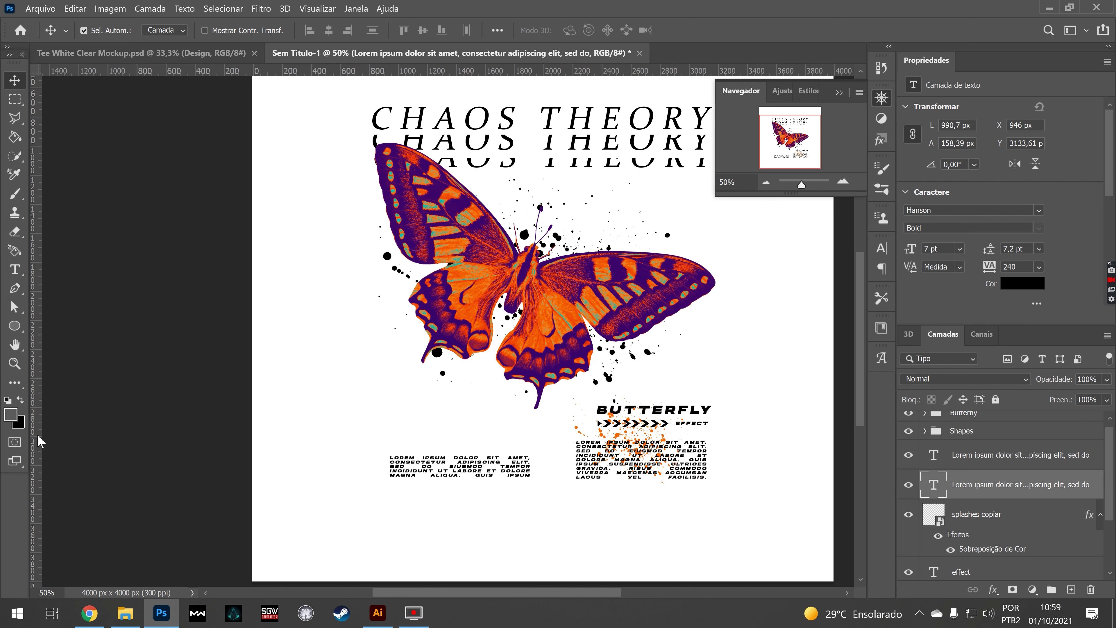
mouse_move(39, 440)
left_mouse_down()
mouse_move(374, 439)
mouse_move(409, 465)
left_mouse_up()
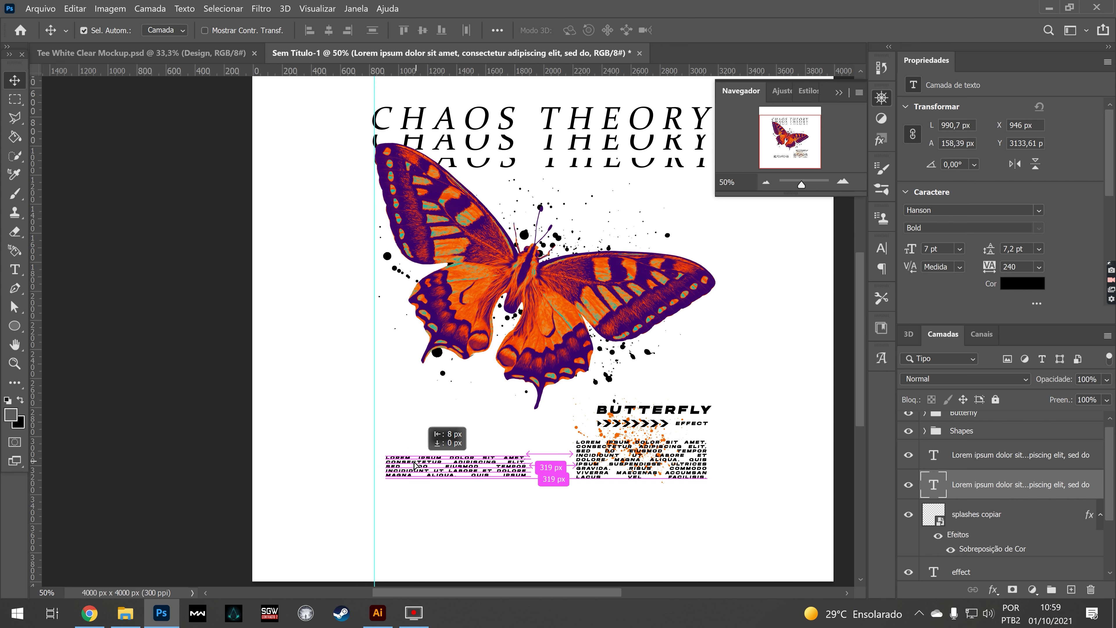
left_click_drag(369, 298, 44, 281)
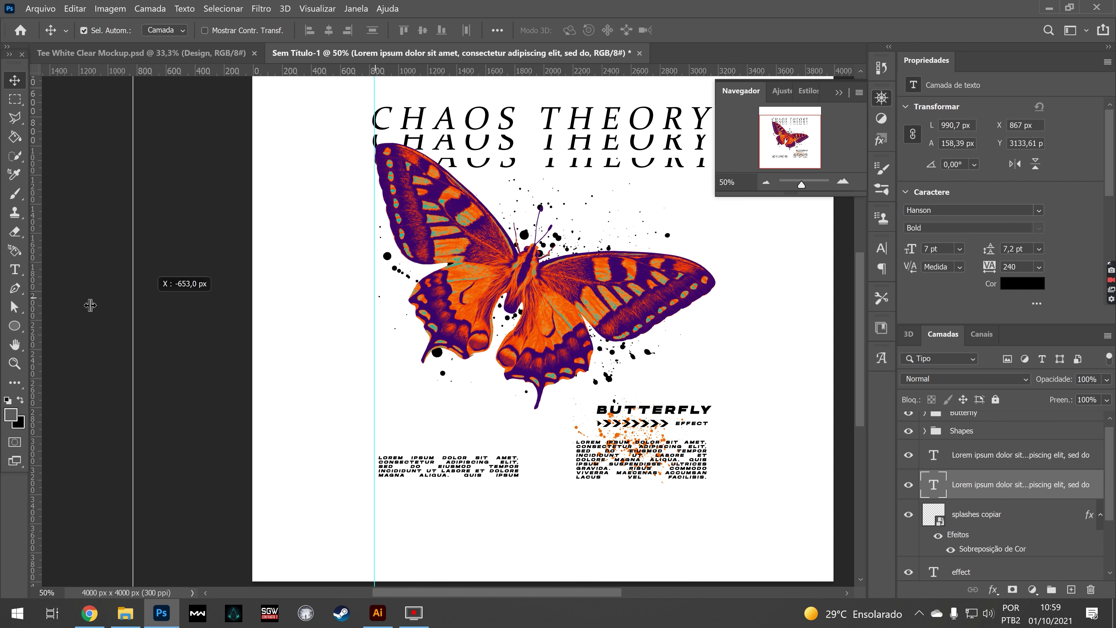
Place the GNShape18 striped image and give it a black Color Overlay
left_click(125, 612)
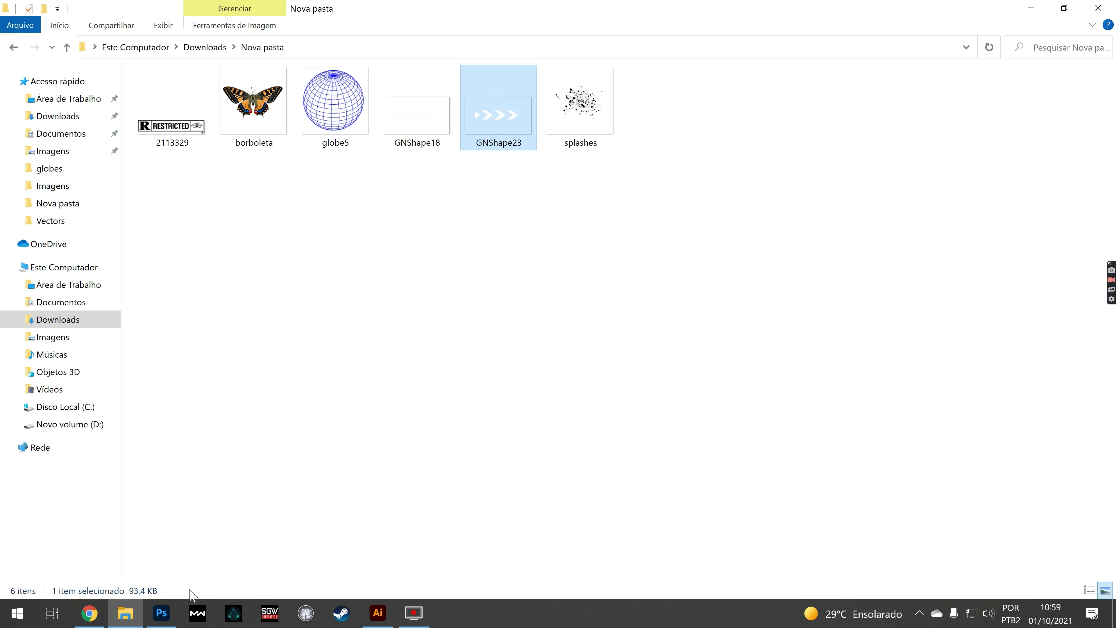
mouse_move(416, 105)
left_mouse_down()
mouse_move(173, 616)
mouse_move(543, 328)
left_mouse_up()
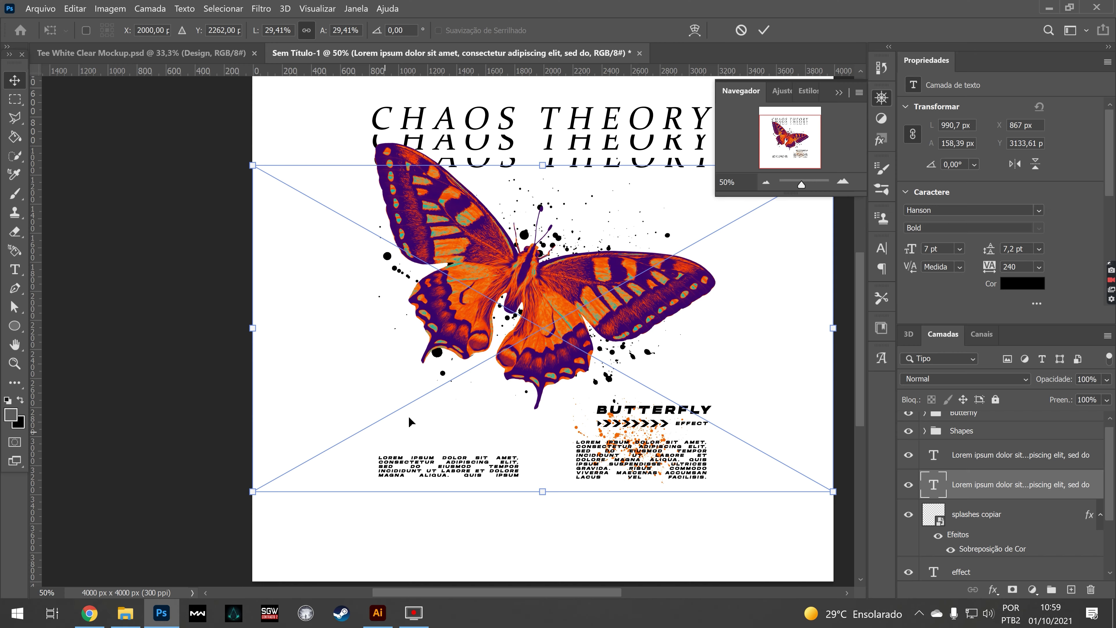
key("Return")
double_click(1054, 491)
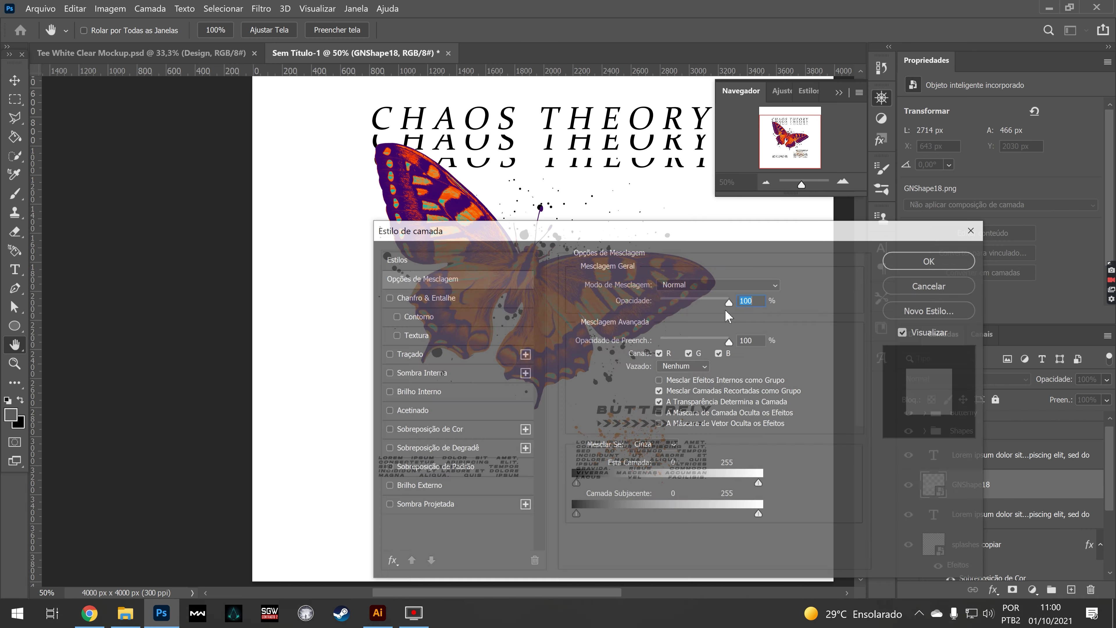
left_click(429, 429)
left_click(787, 286)
left_click(721, 317)
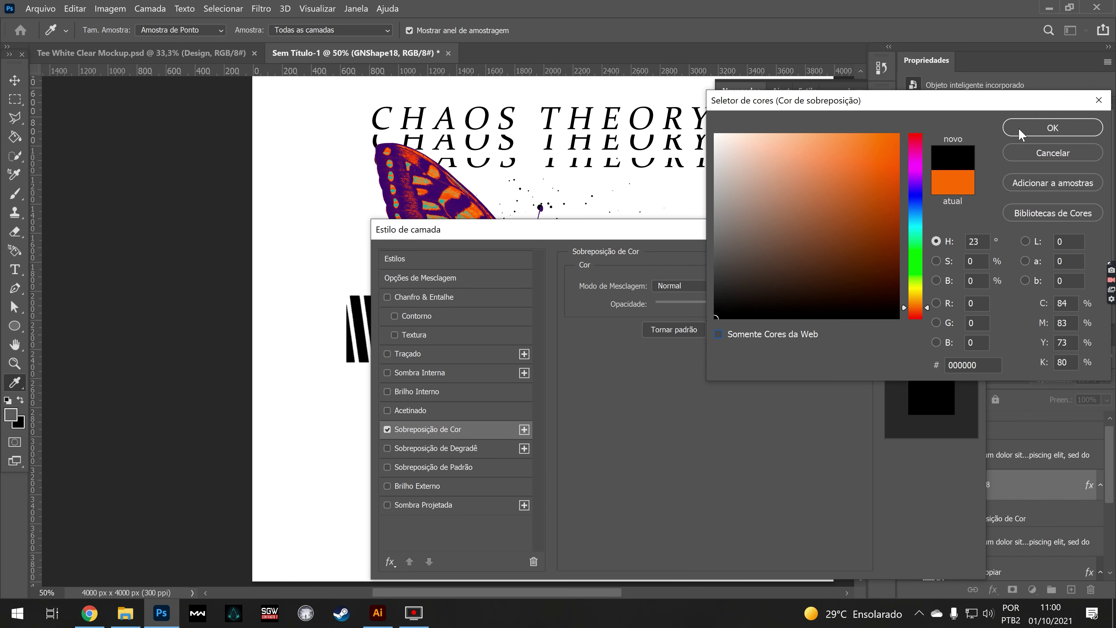
left_click(1052, 128)
left_click(931, 261)
Squash the stripes into a thin bar as wide as the left text, just above it
key("ctrl+t")
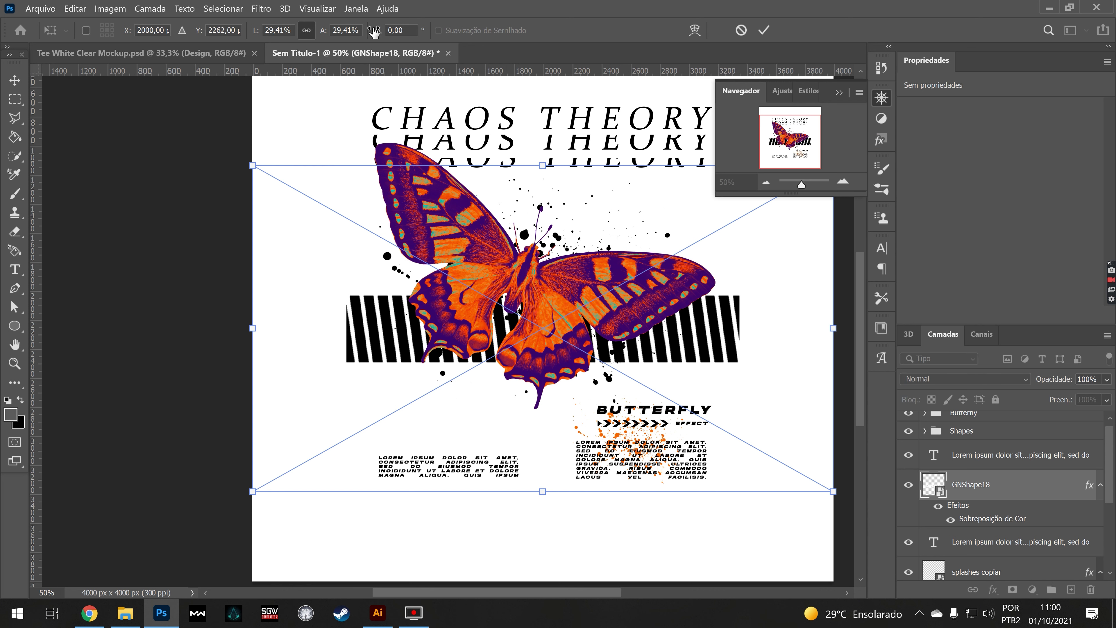
mouse_move(323, 30)
left_mouse_down()
mouse_move(555, 272)
mouse_move(429, 418)
left_mouse_up()
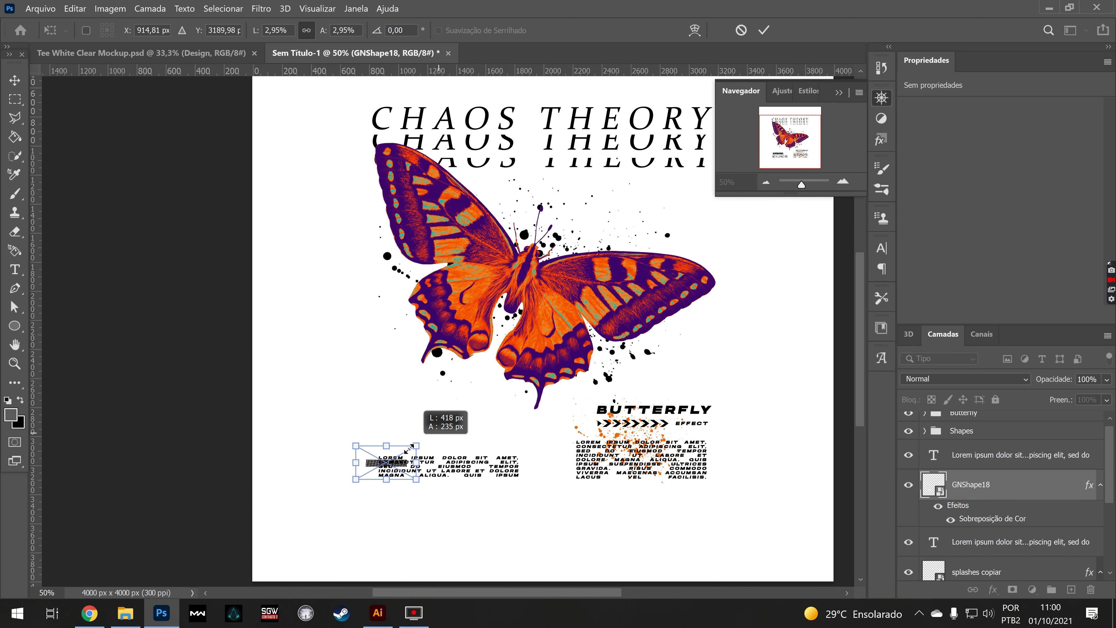
mouse_move(503, 396)
left_mouse_down()
mouse_move(470, 449)
mouse_move(552, 464)
left_mouse_up()
left_click_drag(356, 464, 349, 464)
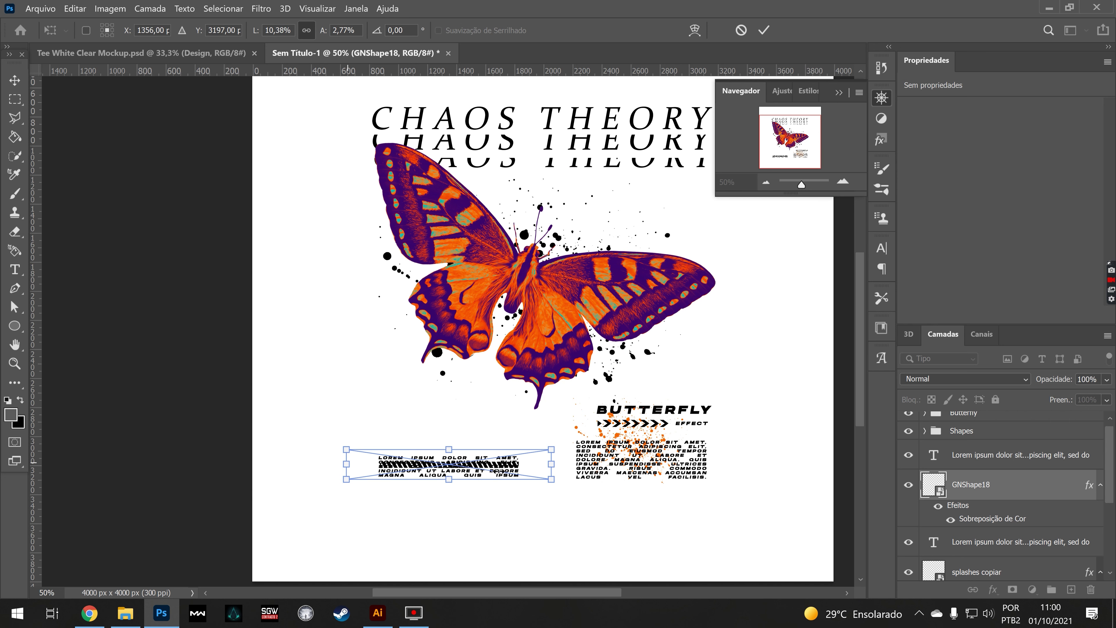
left_click_drag(483, 468, 496, 449)
left_click(764, 30)
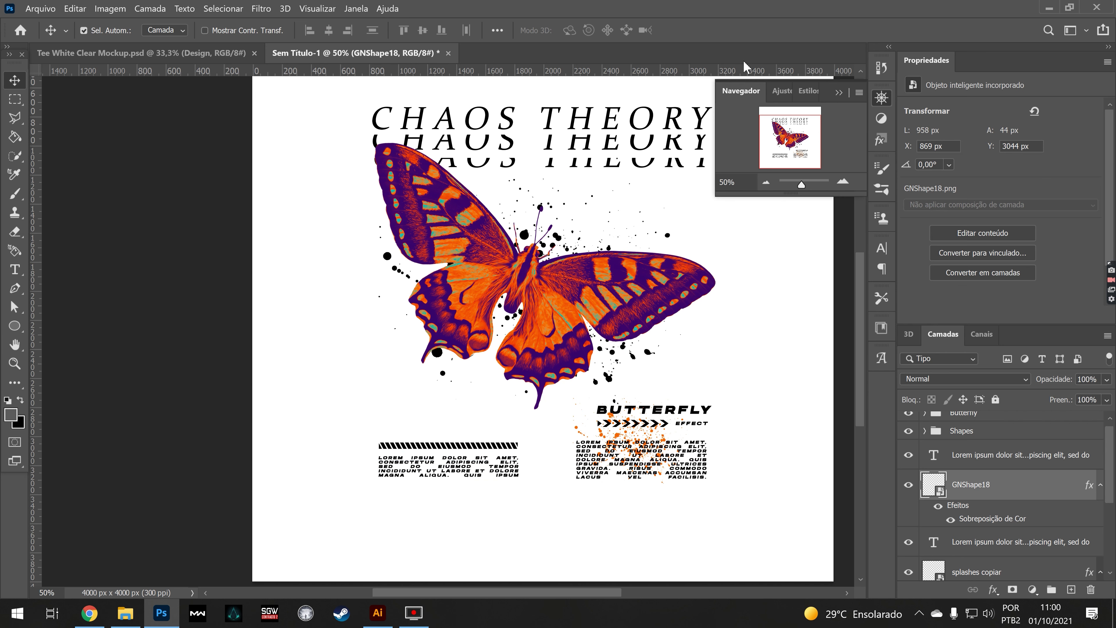
Bring the globe logo over from the Illustrator sheet, scaled down above the striped bar
left_click(152, 622)
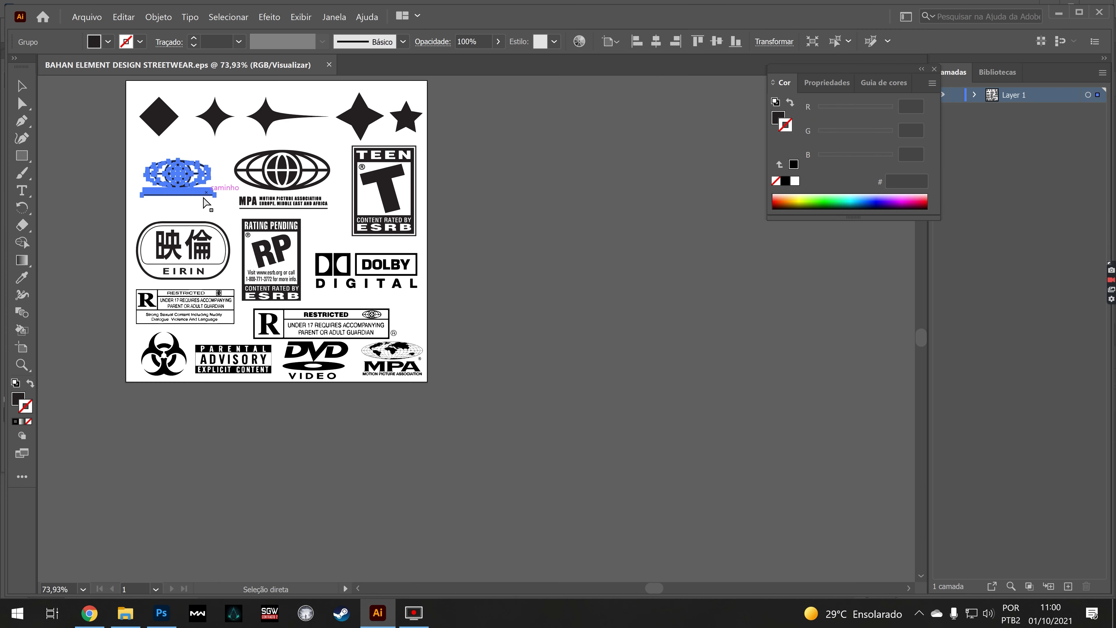
left_click(153, 620)
key("ctrl+v")
left_click(628, 166)
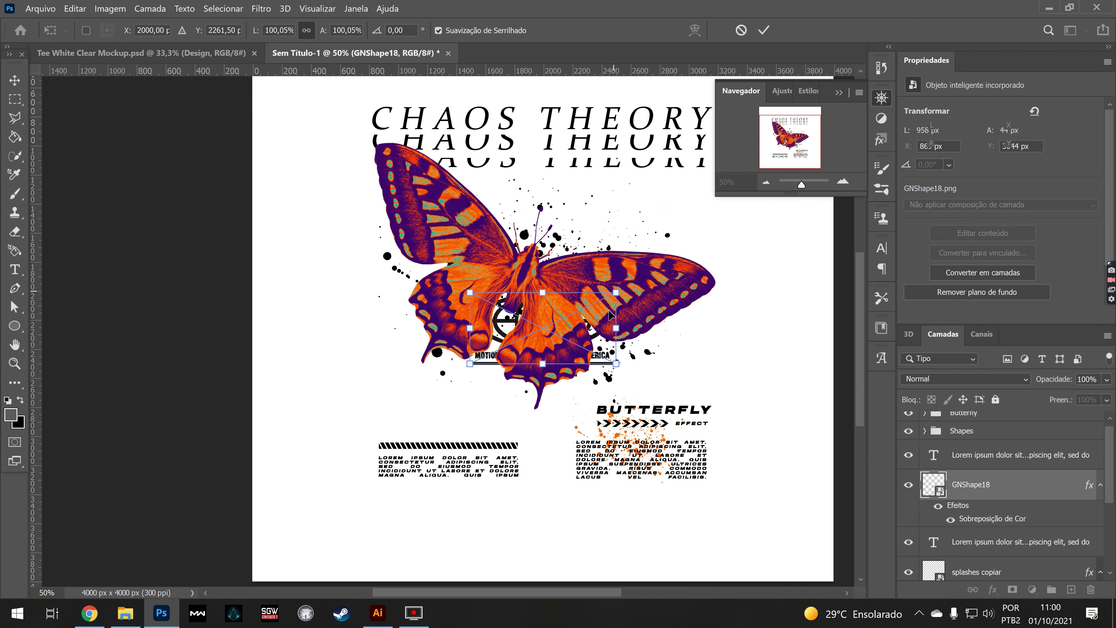
mouse_move(615, 293)
left_mouse_down()
mouse_move(430, 420)
mouse_move(439, 415)
left_mouse_up()
left_click(764, 30)
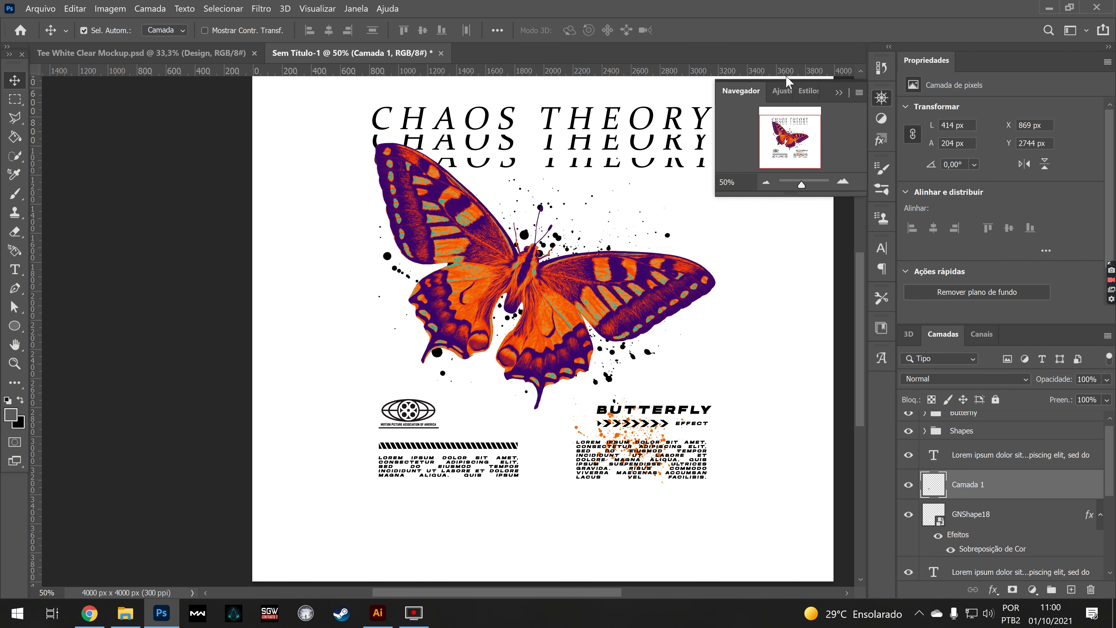
Turn the logo black with a Color Overlay and enlarge it slightly above the bar
double_click(1048, 492)
left_click(480, 433)
left_click(932, 262)
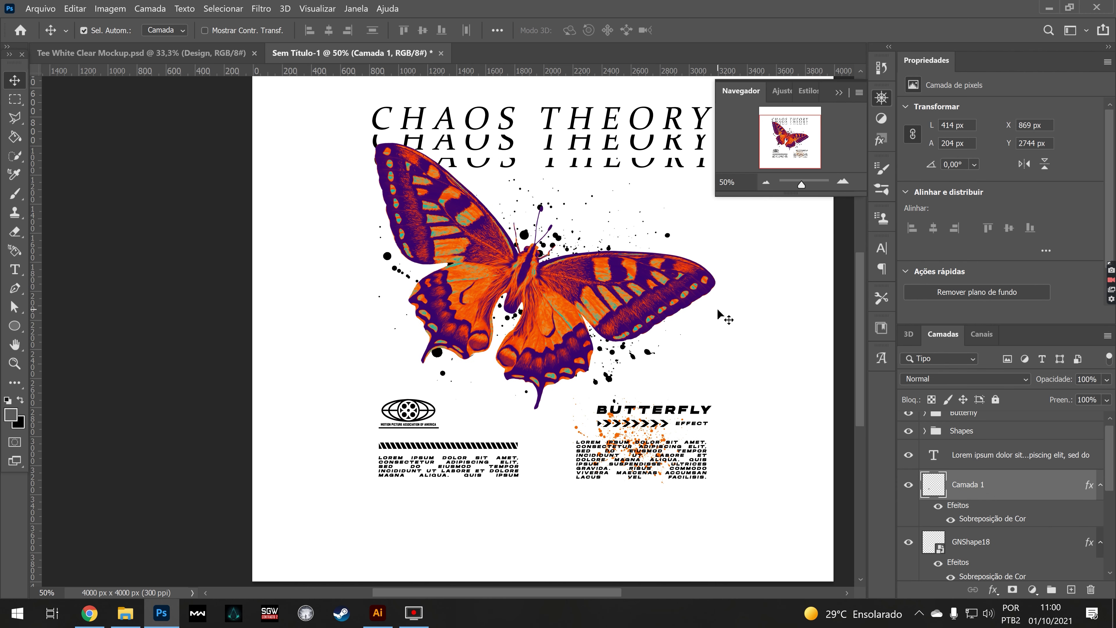
key("ctrl+t")
left_click_drag(439, 397, 454, 391)
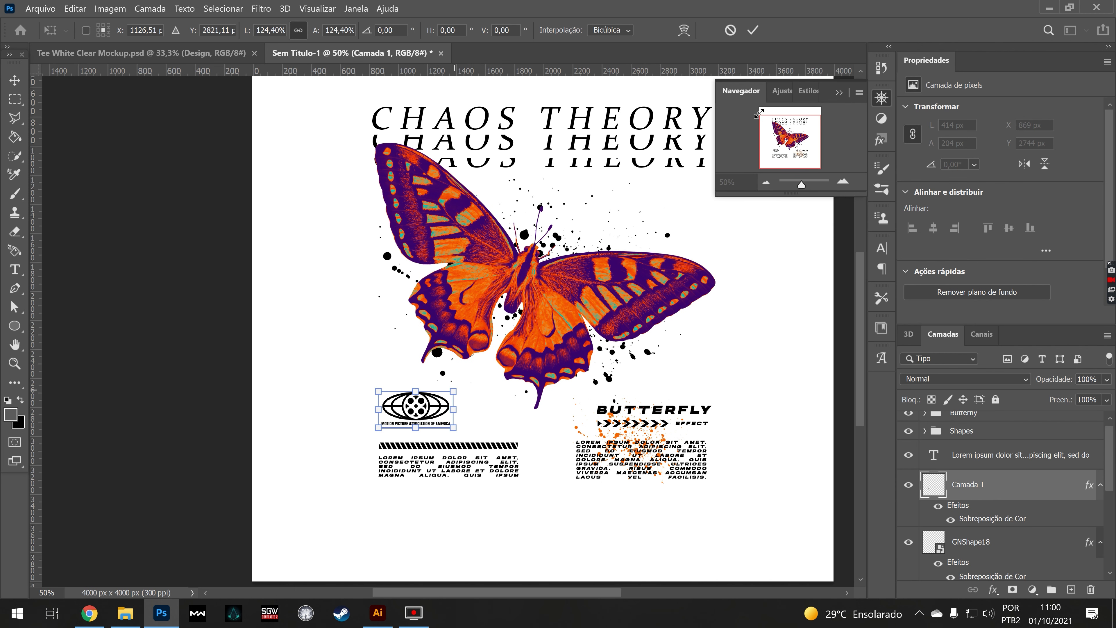
left_click(763, 30)
scroll(643, 404, "up", 3)
left_click_drag(549, 592, 569, 599)
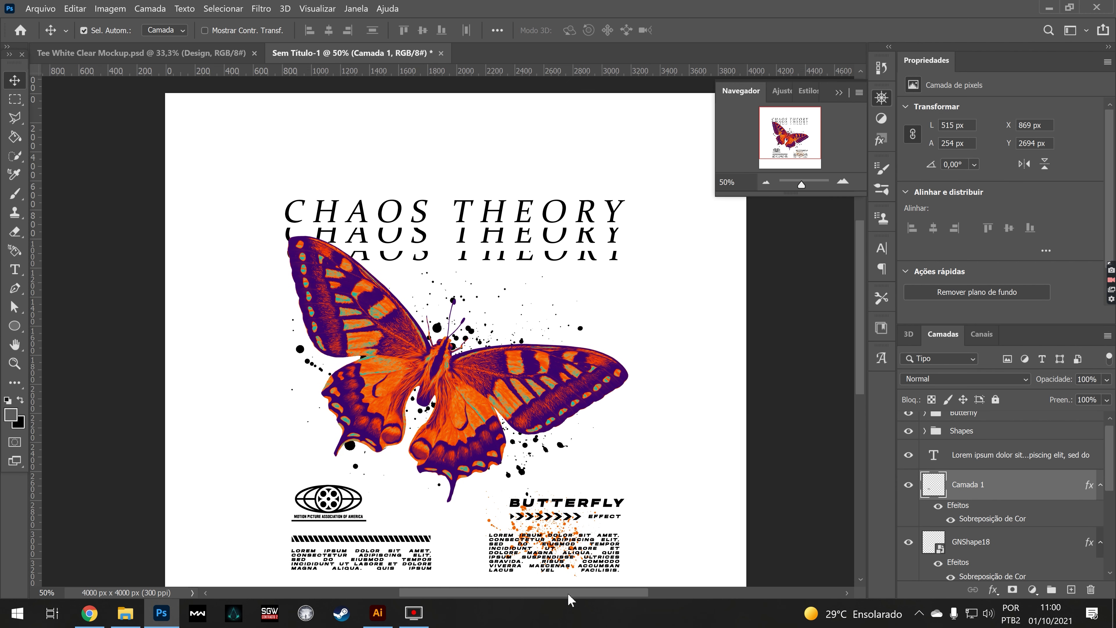
scroll(608, 361, "up", 2)
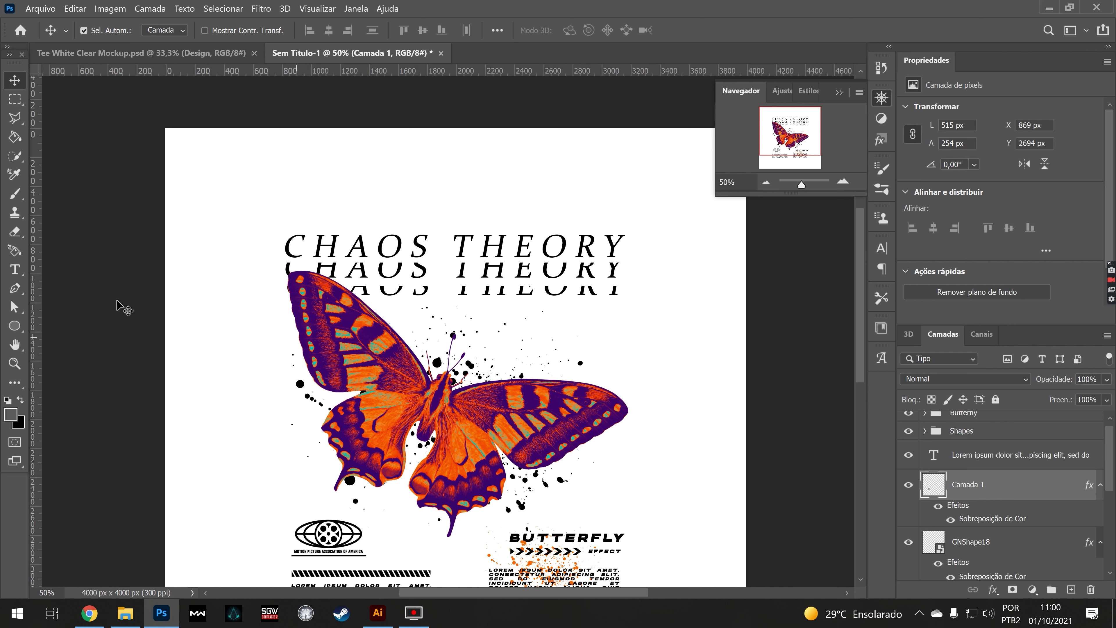
Draw a wide rectangle to the right of the butterfly
left_click(15, 117)
left_click(14, 326)
right_click(14, 326)
left_click(61, 324)
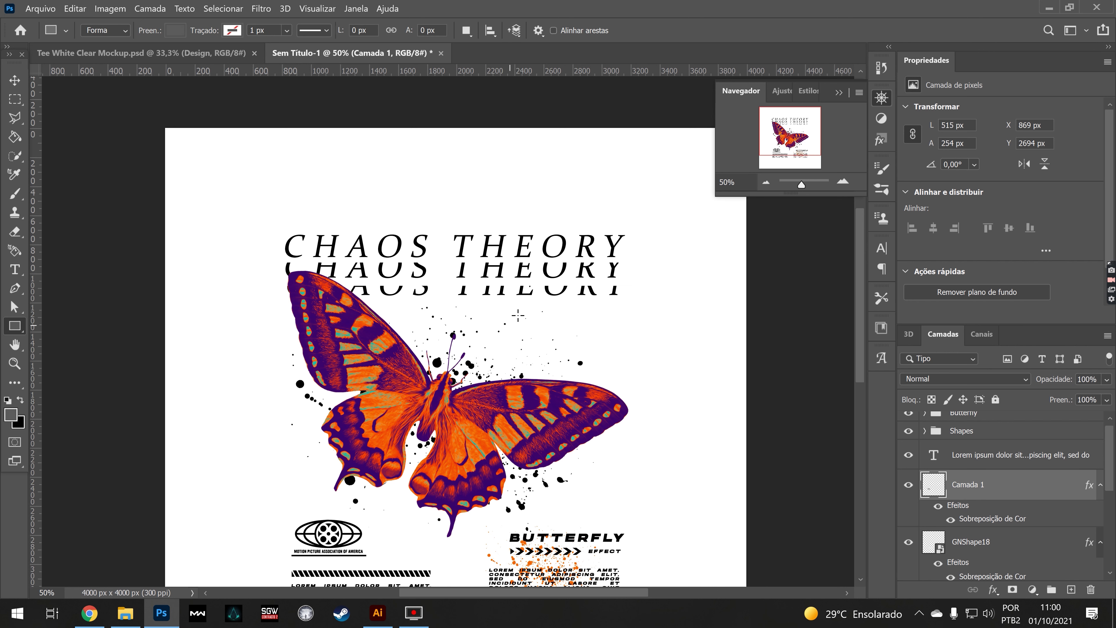
left_click_drag(527, 307, 617, 335)
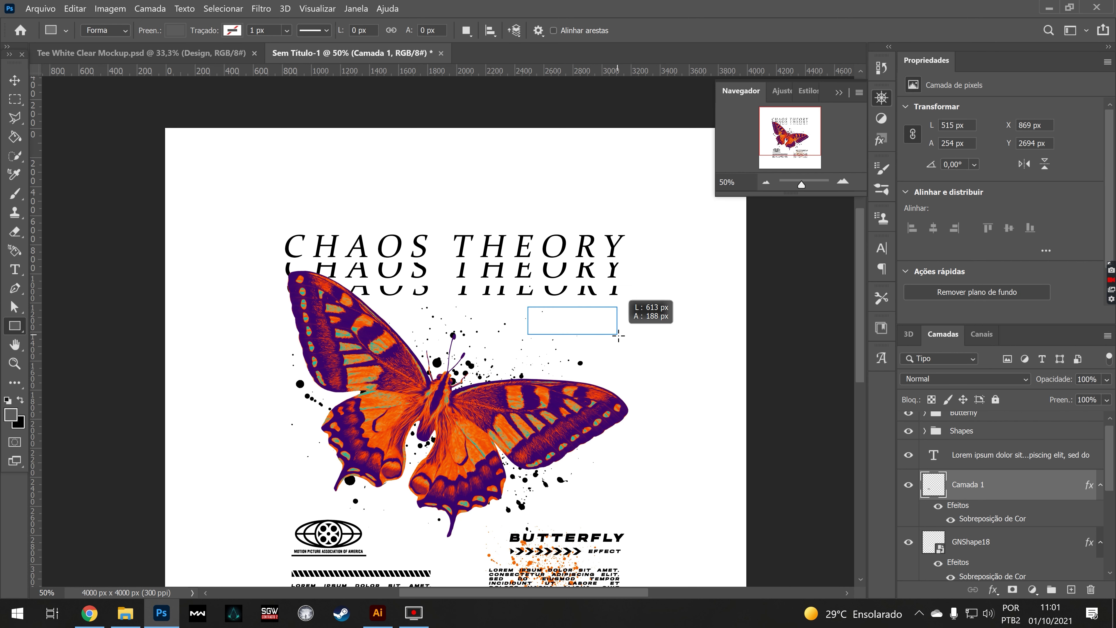
Give the rectangle no fill, a 6 px black stroke, and a rounded bottom-right corner
left_click(175, 30)
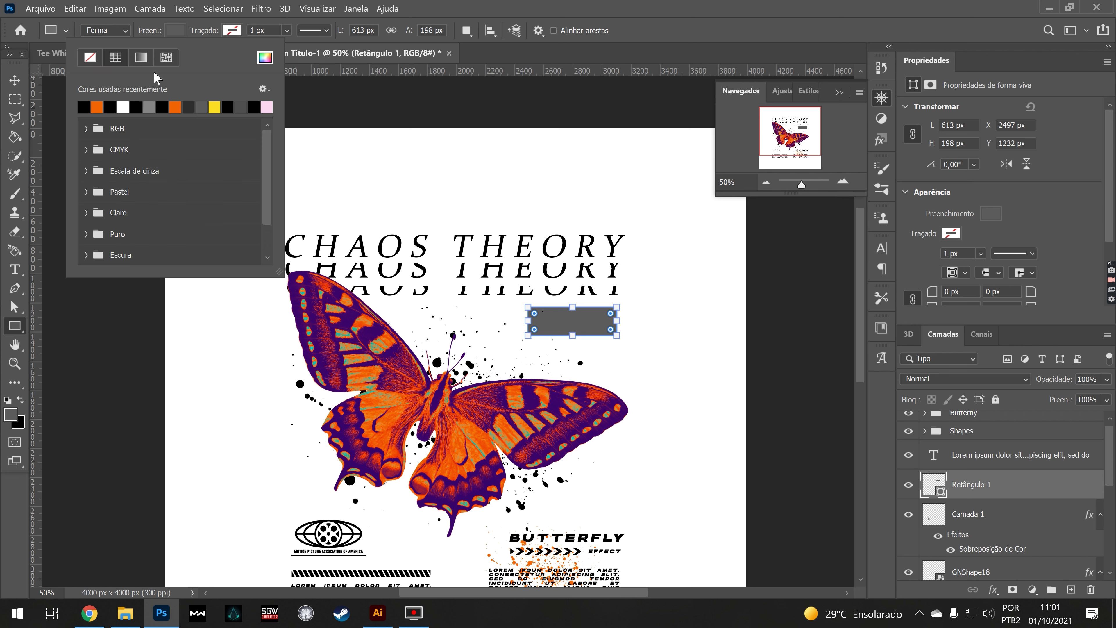
left_click(86, 58)
left_click(232, 30)
left_click(192, 107)
left_click(231, 31)
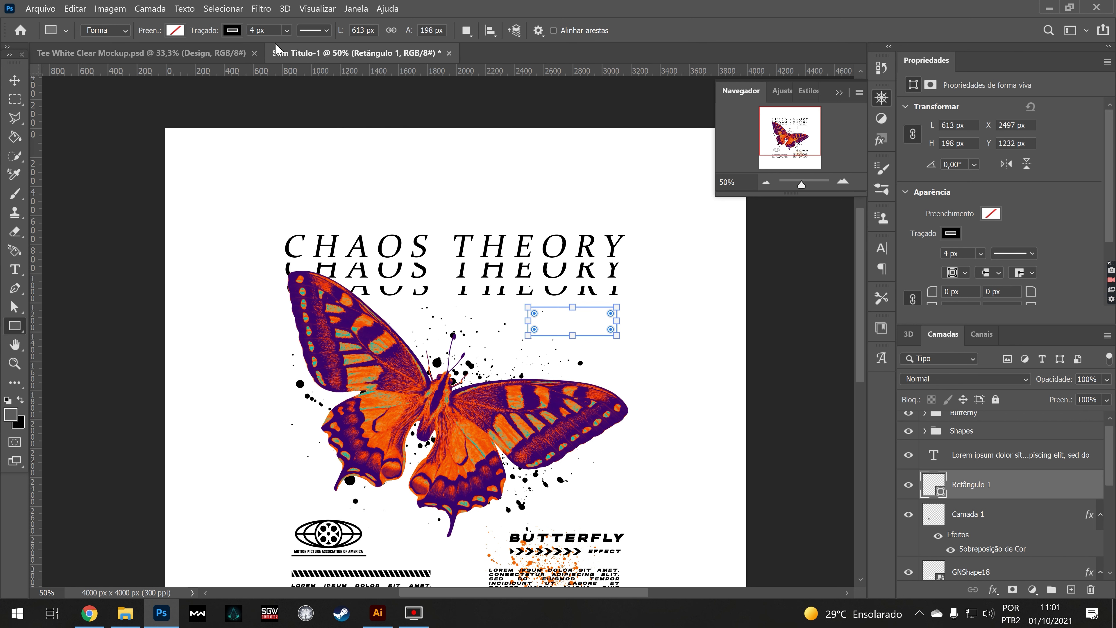
type("6")
key("Return")
scroll(638, 229, "up", 1)
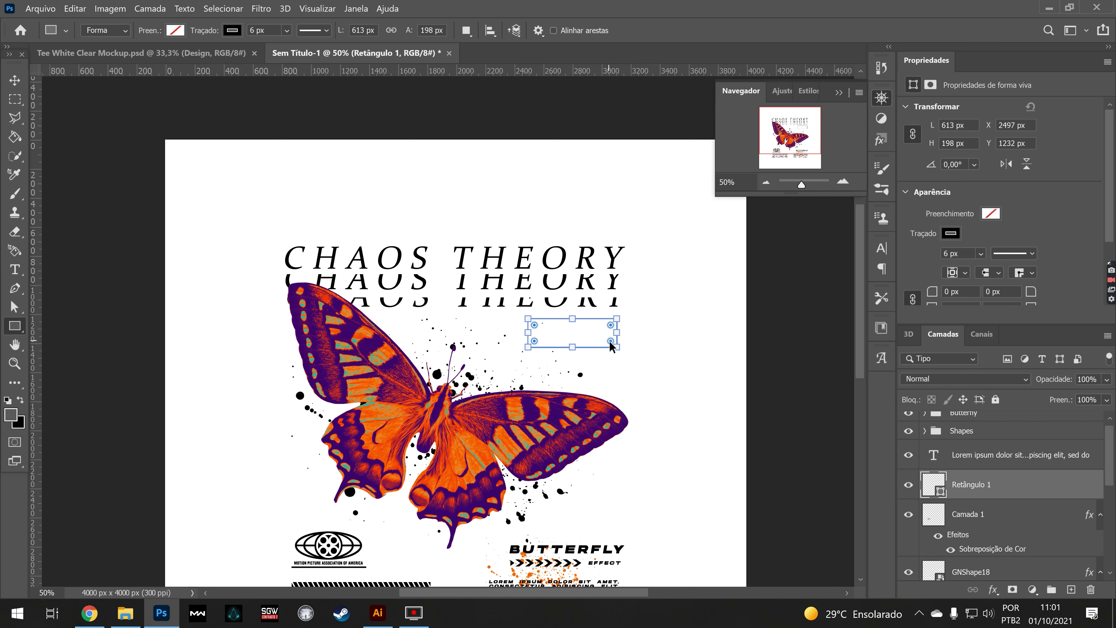
left_click_drag(613, 346, 600, 332)
Place globe5 and shrink it to a small icon at the box's left end
key("v")
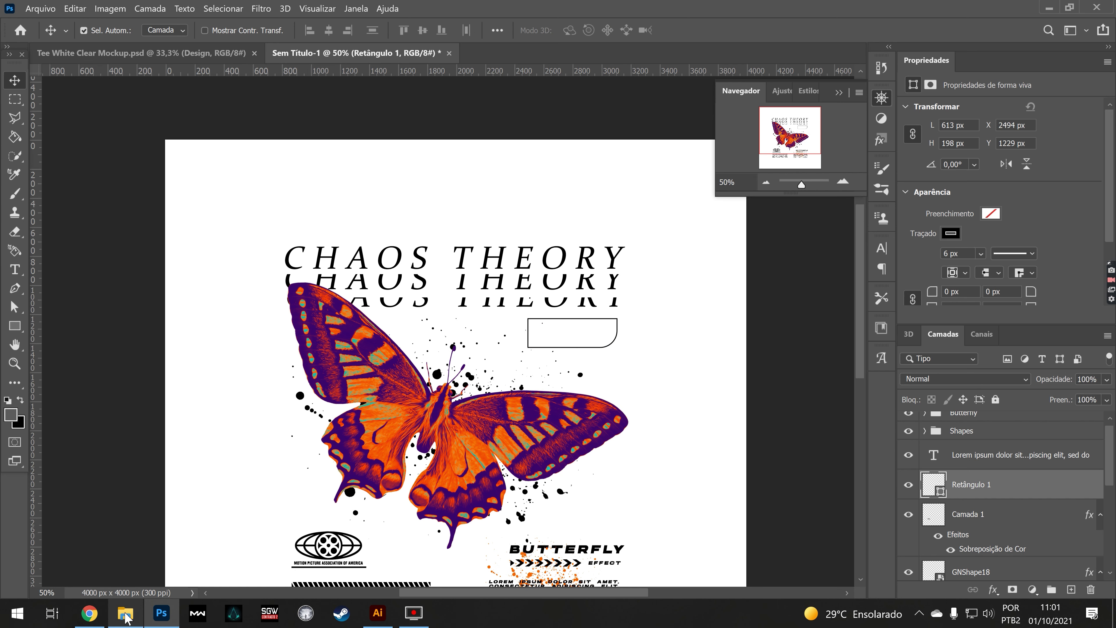
left_click(125, 612)
left_click_drag(325, 102, 546, 429)
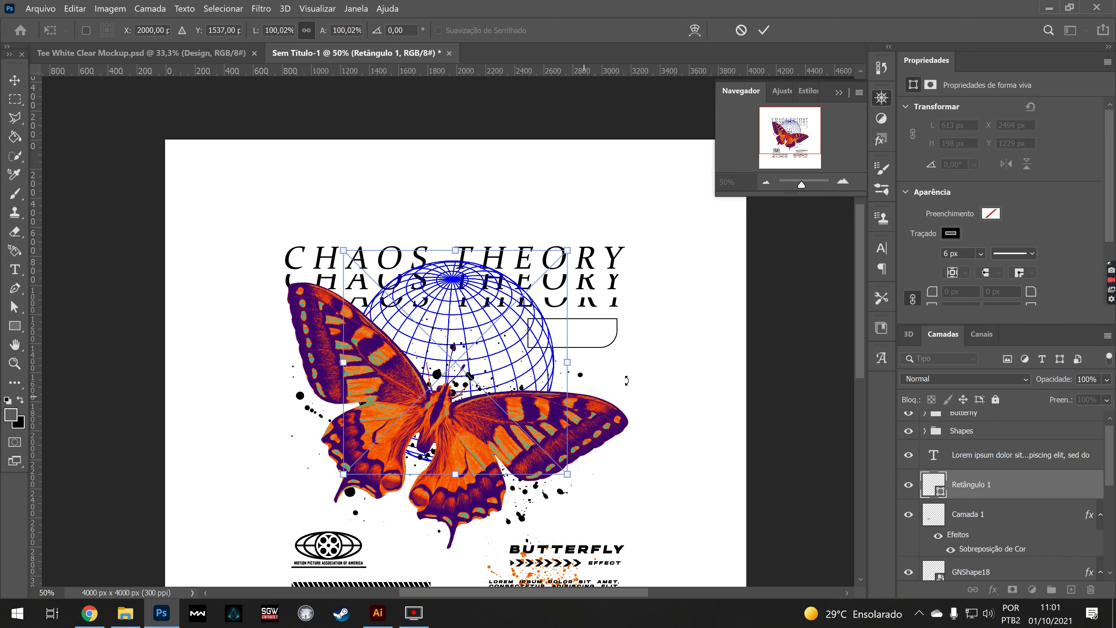
left_click_drag(575, 242, 624, 337)
left_click_drag(513, 296, 653, 274)
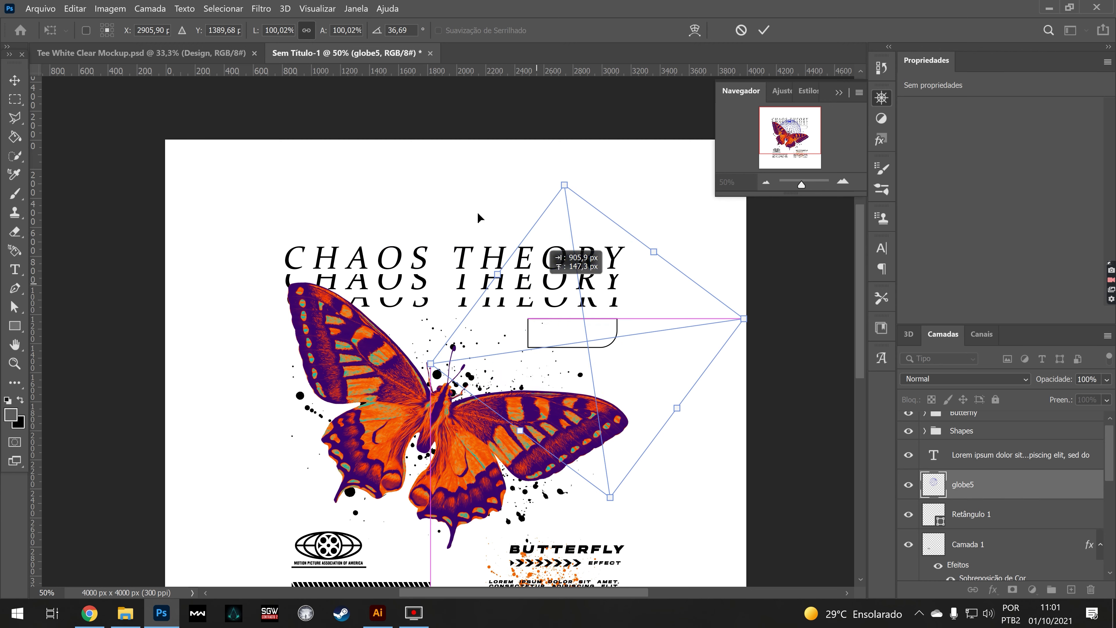
left_click_drag(323, 34, 255, 26)
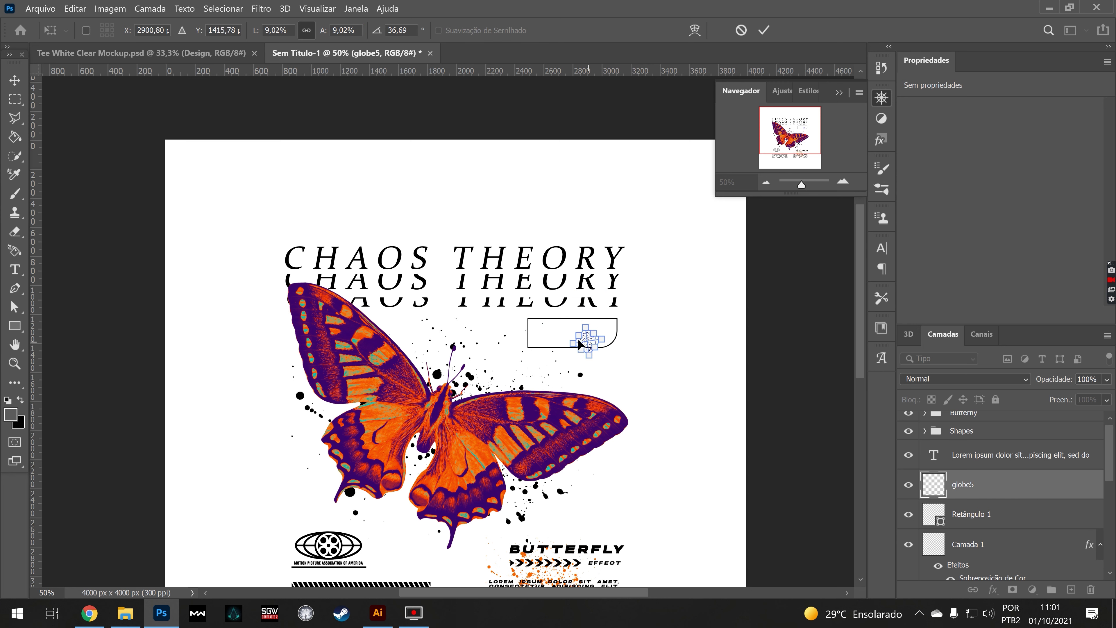
left_click_drag(580, 345, 538, 336)
key("Return")
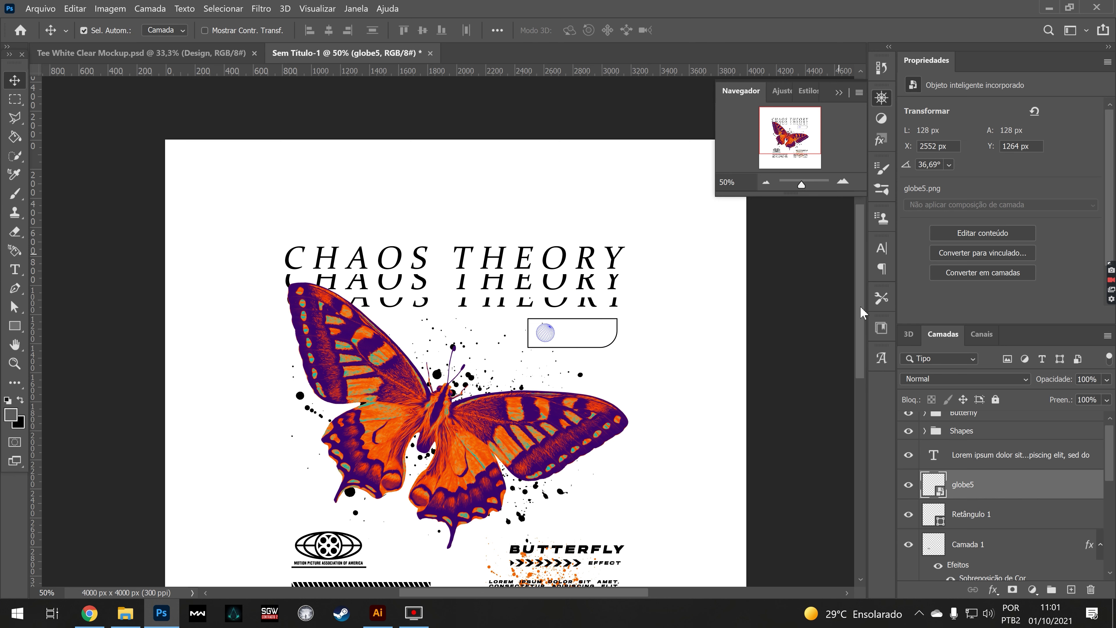
Give the globe a Color Overlay and a Stroke layer effect
double_click(1025, 485)
left_click(417, 496)
left_click_drag(440, 227, 730, 218)
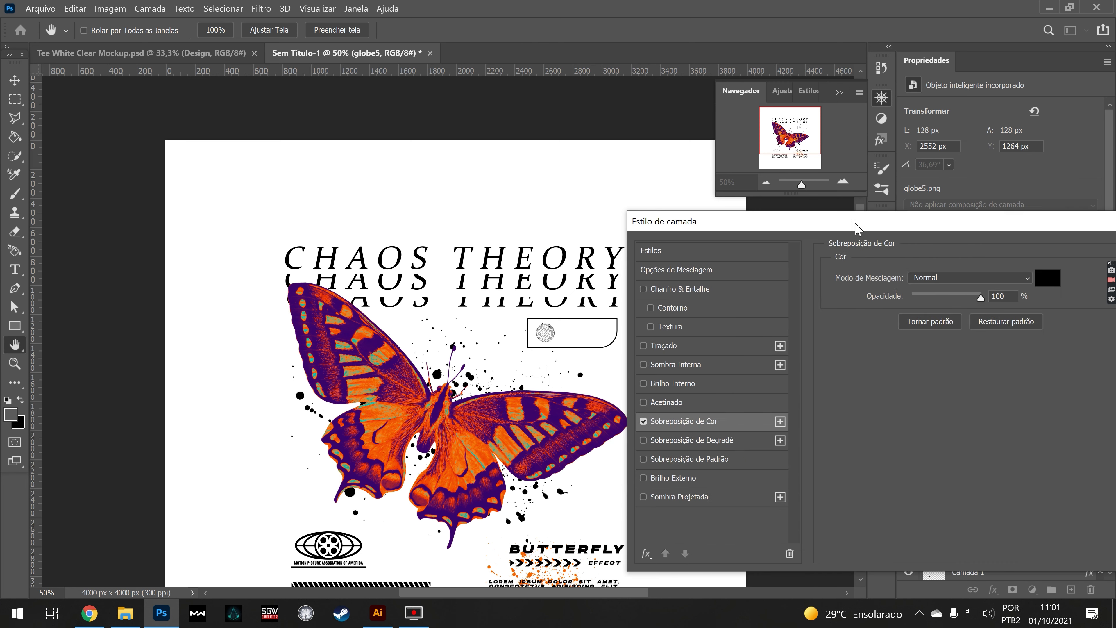
left_click(746, 349)
key("Return")
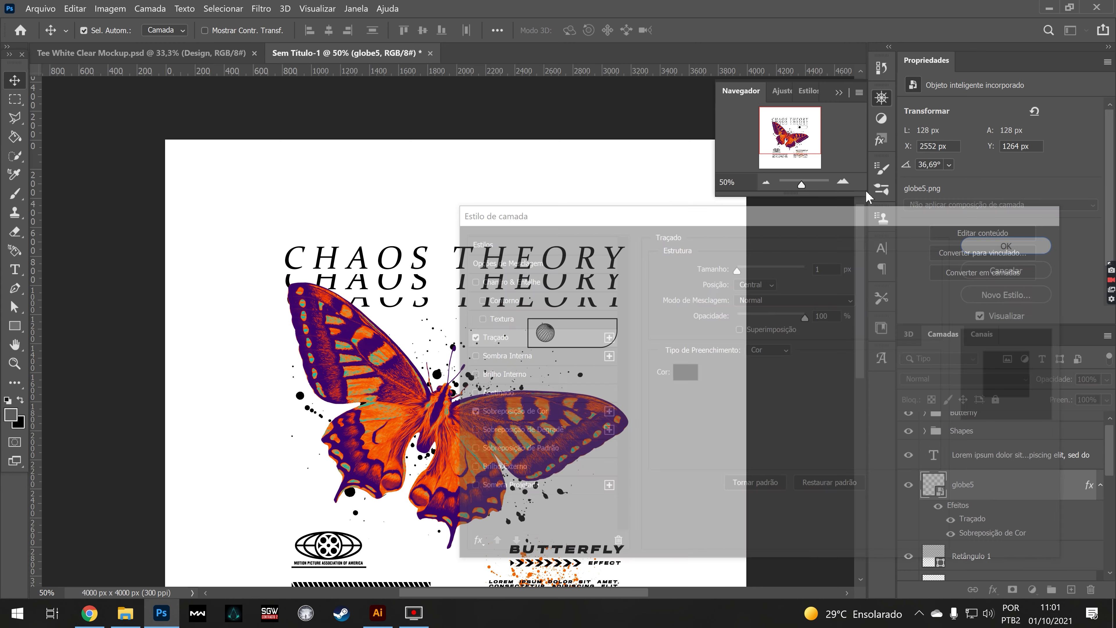
Alt-drag two copies of the globe across the rest of the box
left_click(843, 182)
left_click_drag(642, 333, 761, 326)
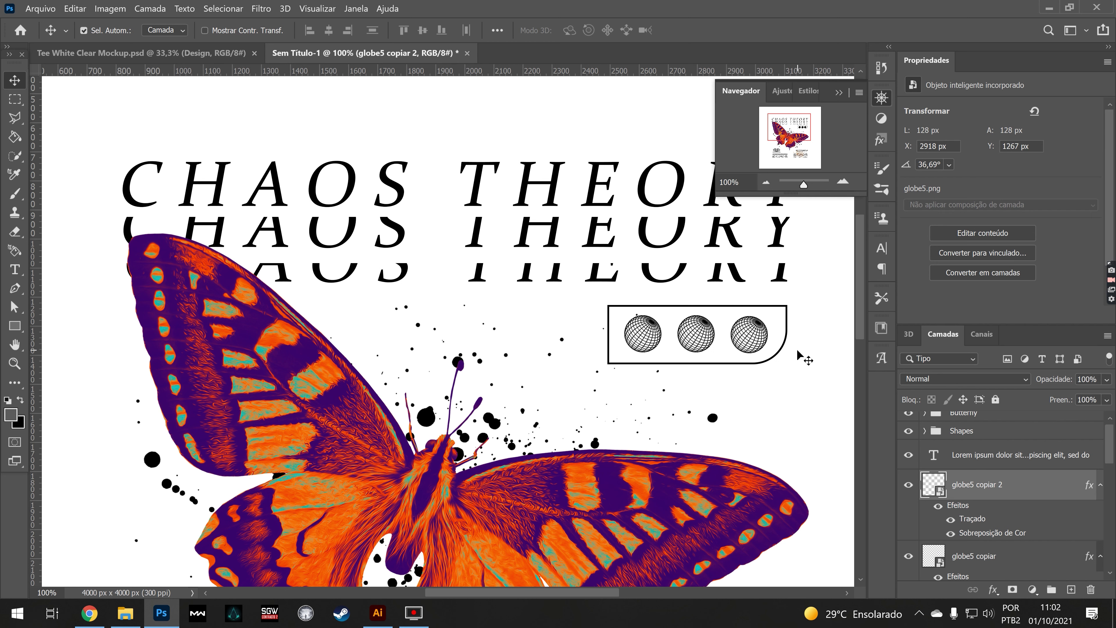
left_click(705, 326)
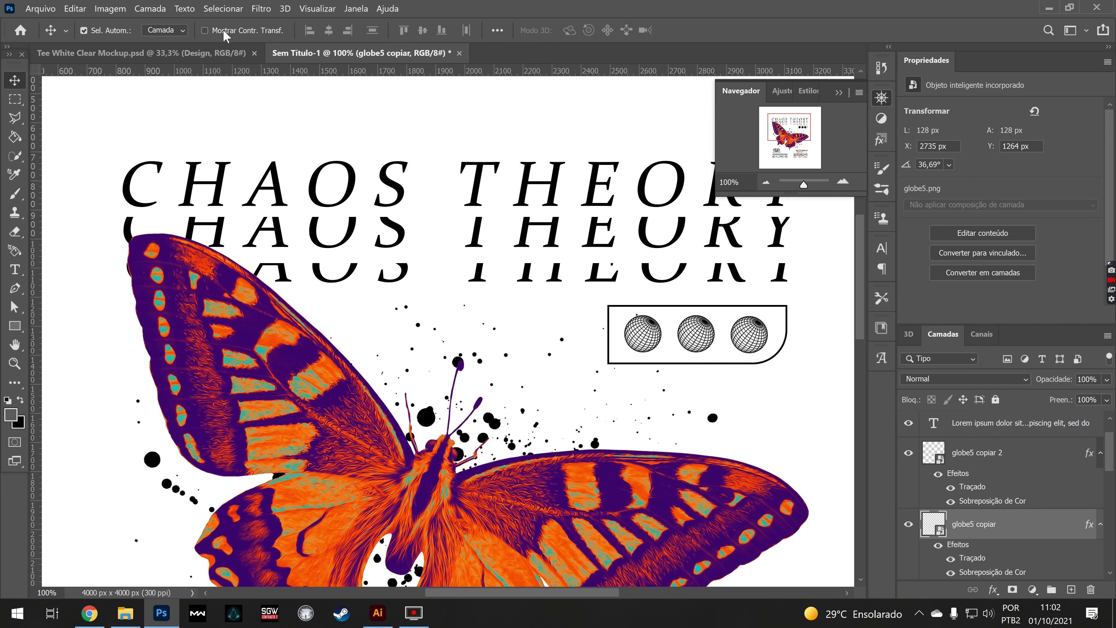
Liquify the middle globe, smearing it toward the lower right
left_click(261, 8)
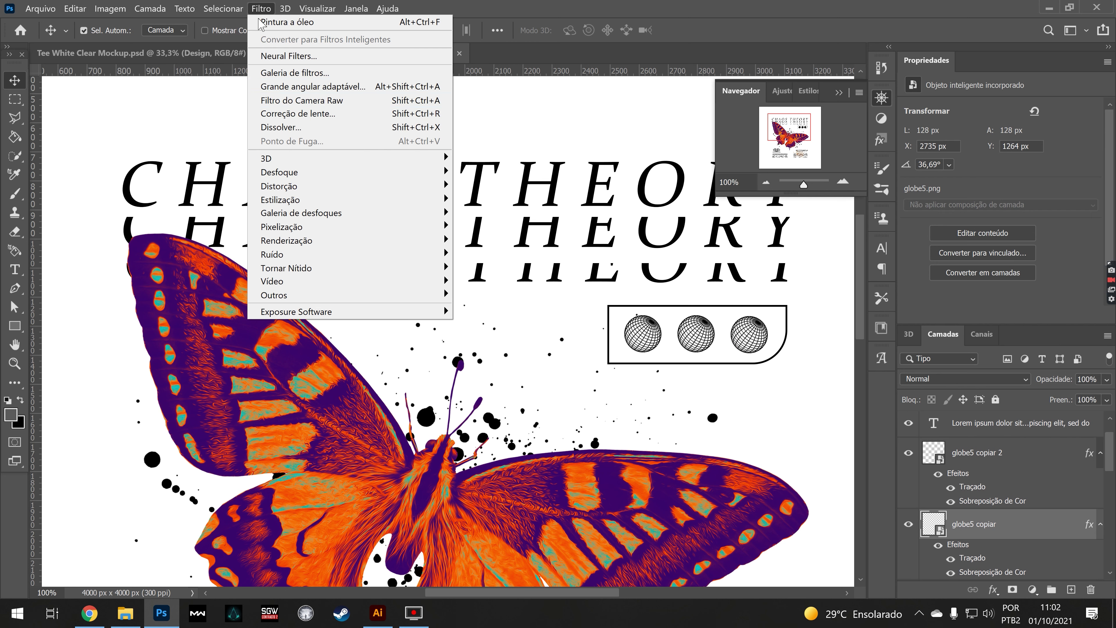
left_click(315, 127)
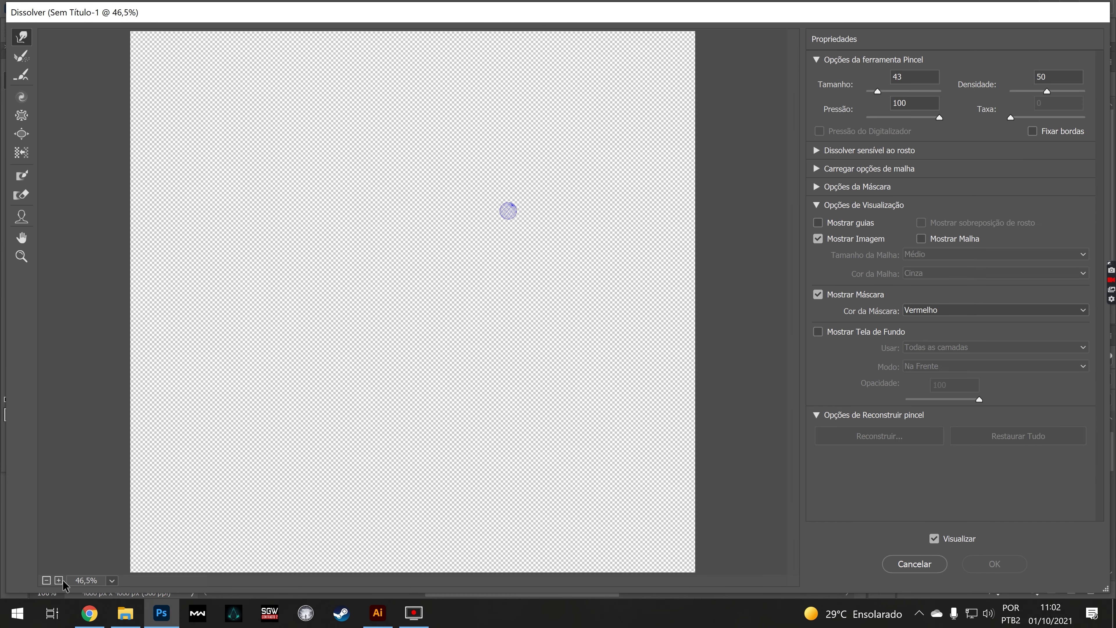
left_click(62, 581)
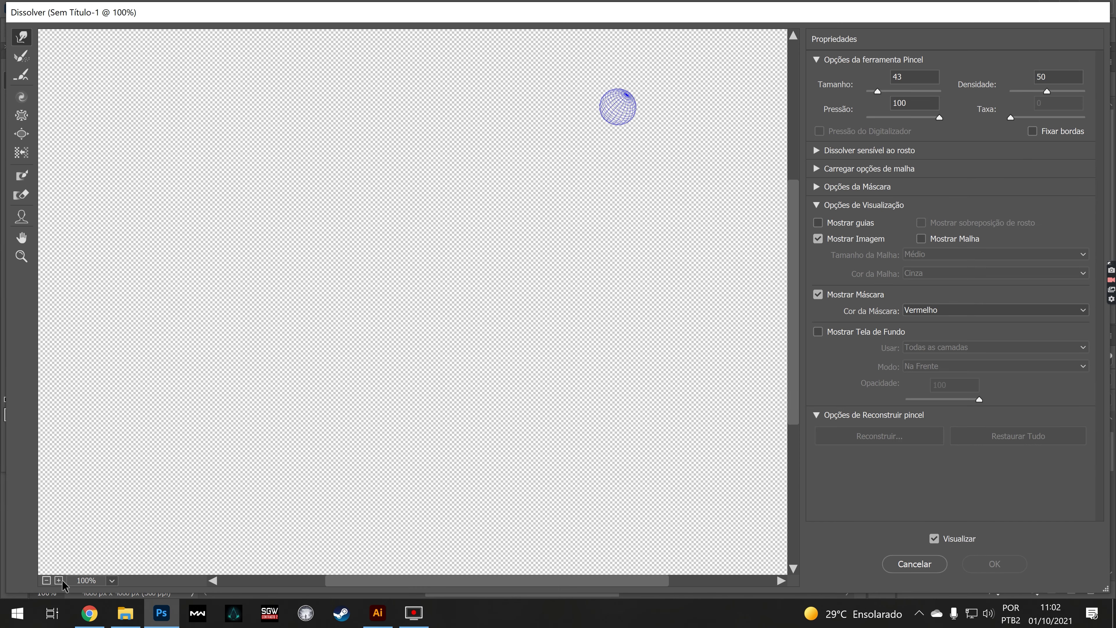
left_click_drag(589, 158, 648, 194)
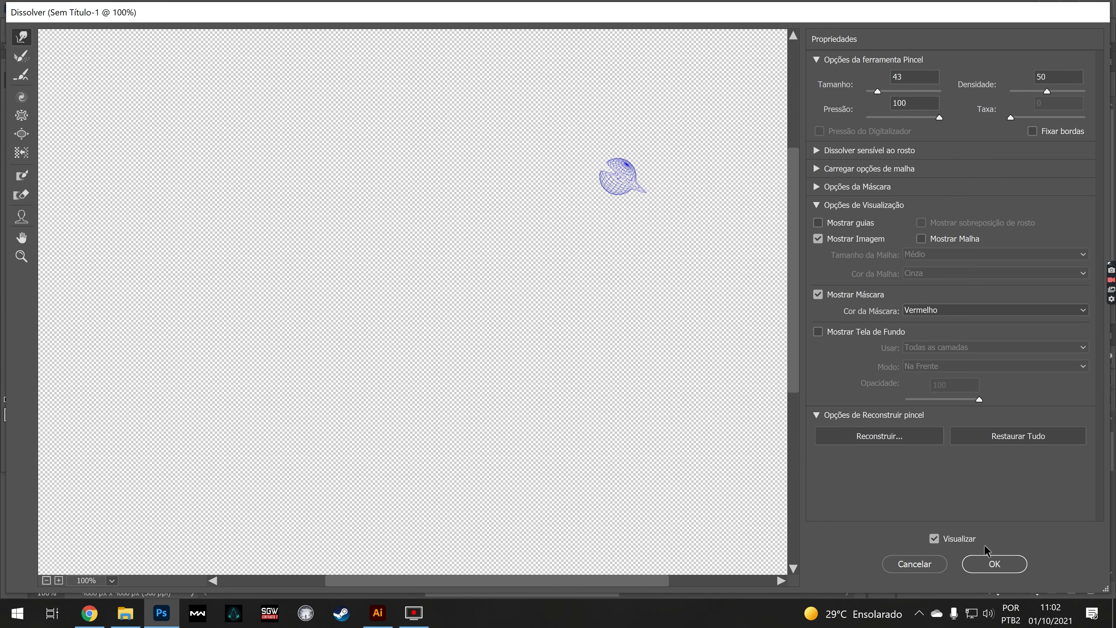
left_click(992, 563)
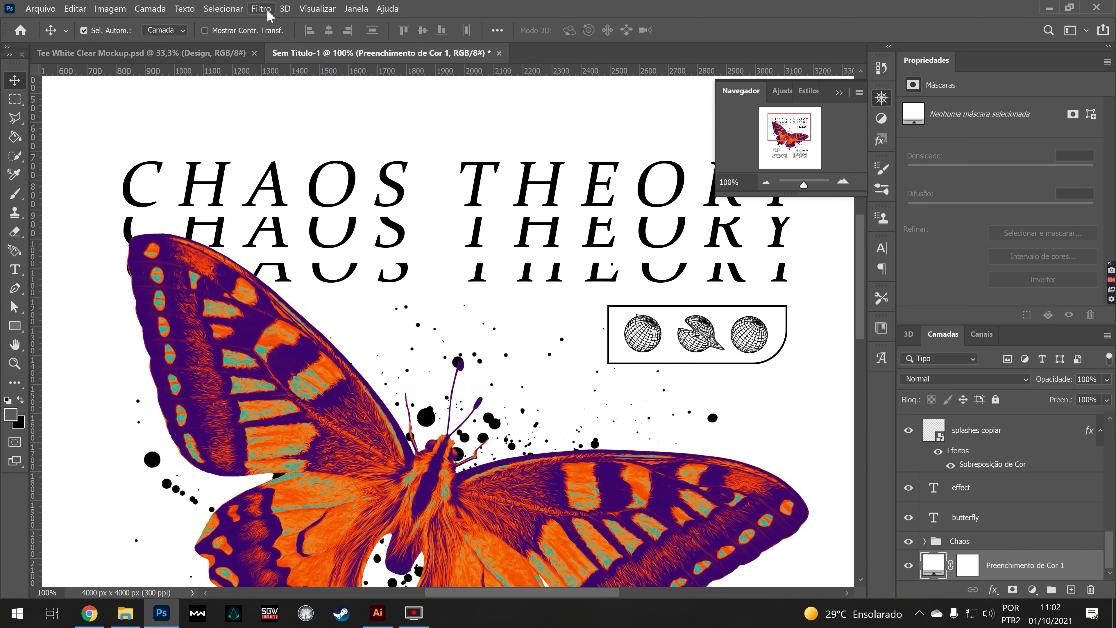
Liquify the right globe, pulling its edge up and to the right
left_click(268, 13)
left_click(308, 111)
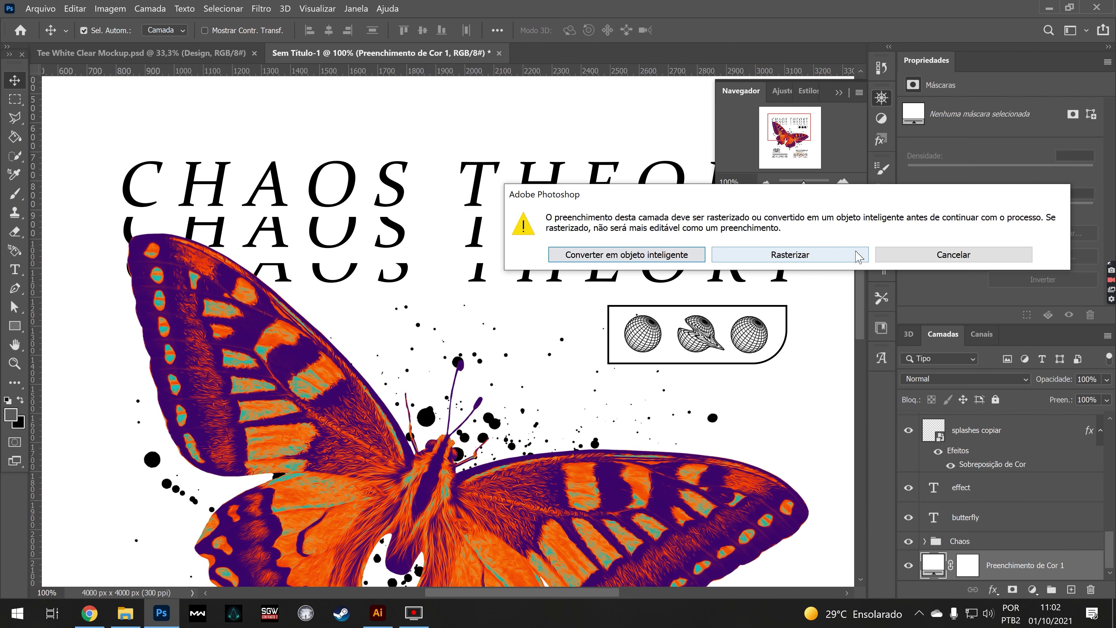
left_click(909, 251)
left_click(261, 9)
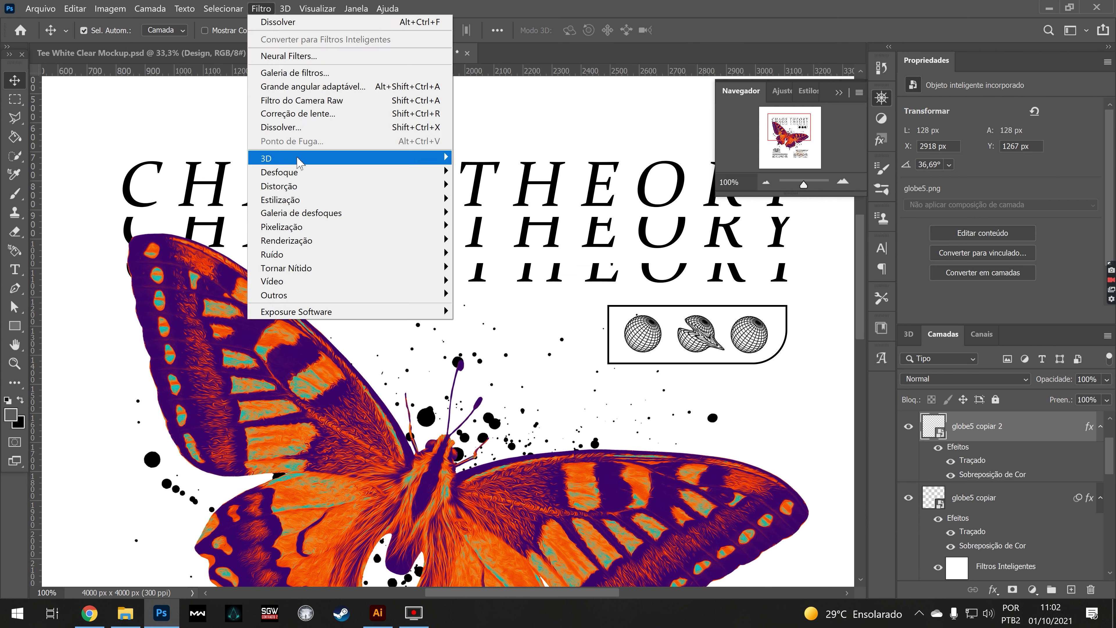
key("Escape")
key("ctrl+shift+x")
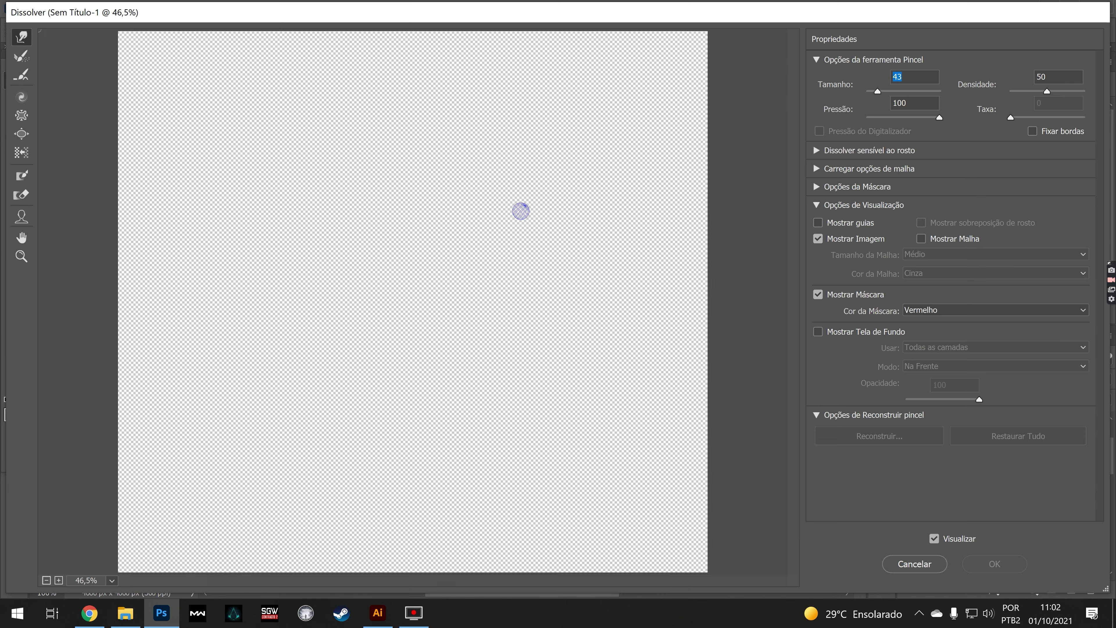
left_click_drag(510, 221, 530, 202)
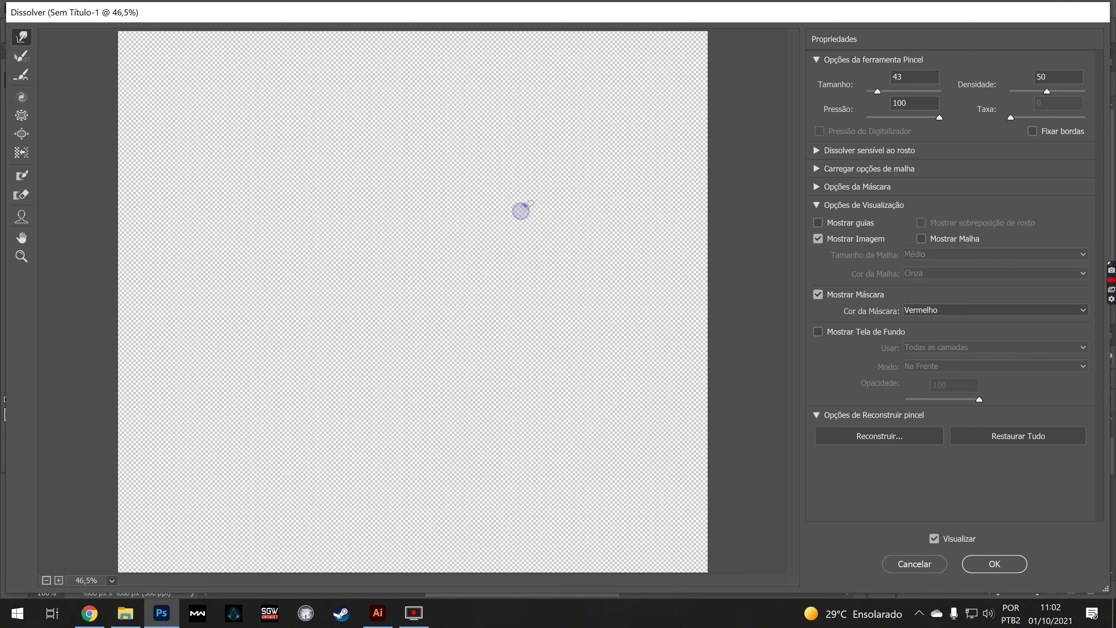
left_click(995, 564)
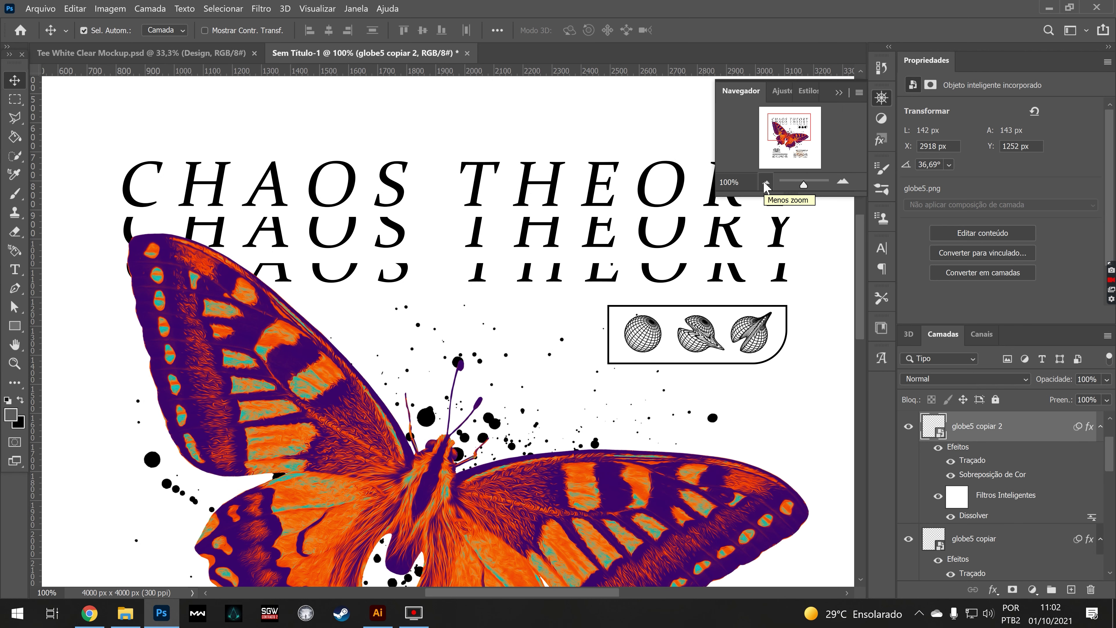
left_click(765, 187)
Import the 2113329 RESTRICTED image, shrink it to a small badge, and set it beneath the globe box
left_click(126, 612)
mouse_move(171, 105)
left_mouse_down()
mouse_move(190, 566)
mouse_move(297, 265)
left_mouse_up()
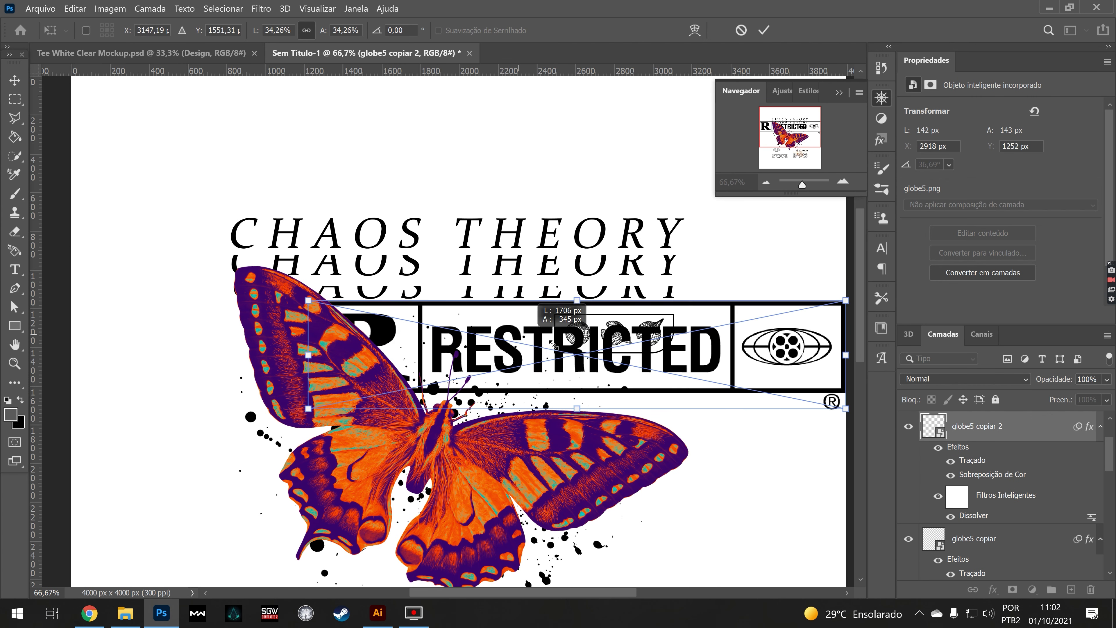
left_click_drag(76, 257, 655, 370)
mouse_move(845, 409)
left_mouse_down()
mouse_move(610, 372)
mouse_move(673, 396)
mouse_move(658, 376)
mouse_move(678, 360)
left_mouse_up()
left_click(764, 30)
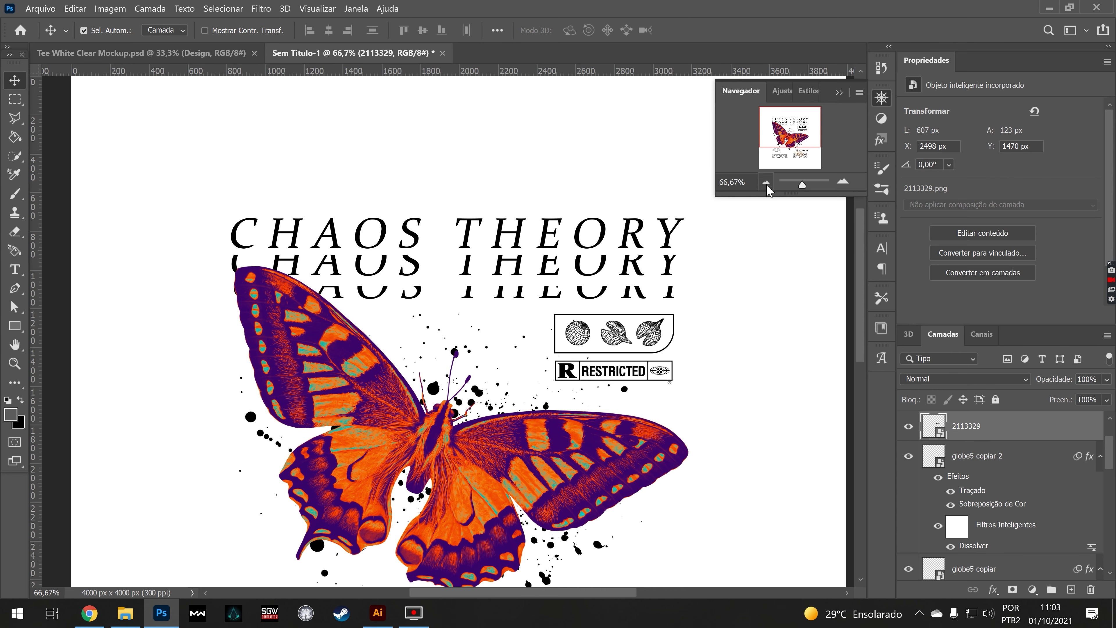
key("ctrl+minus")
scroll(646, 335, "down", 1)
scroll(642, 325, "down", 1)
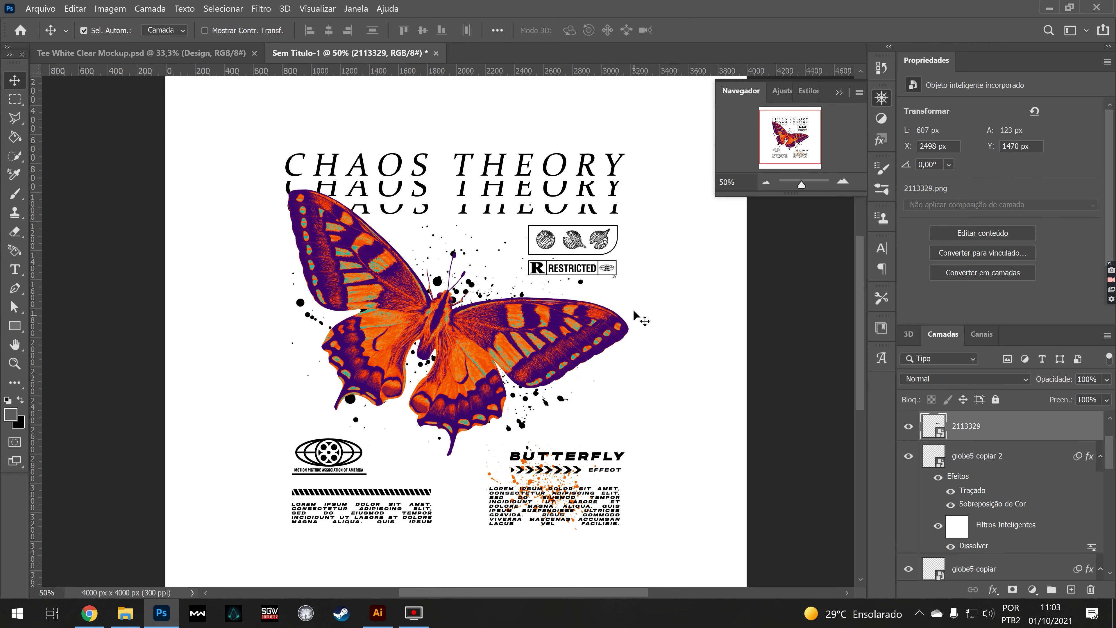
left_click_drag(590, 270, 539, 275)
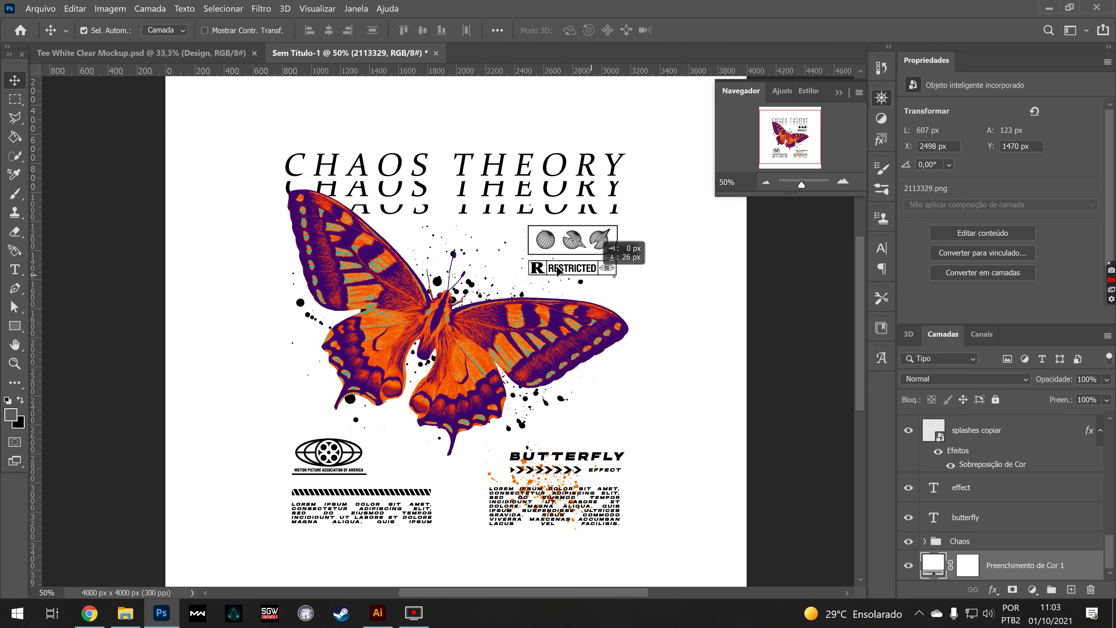
Add a HELP ME text line below the left text block in the Constantia font
scroll(677, 341, "down", 4)
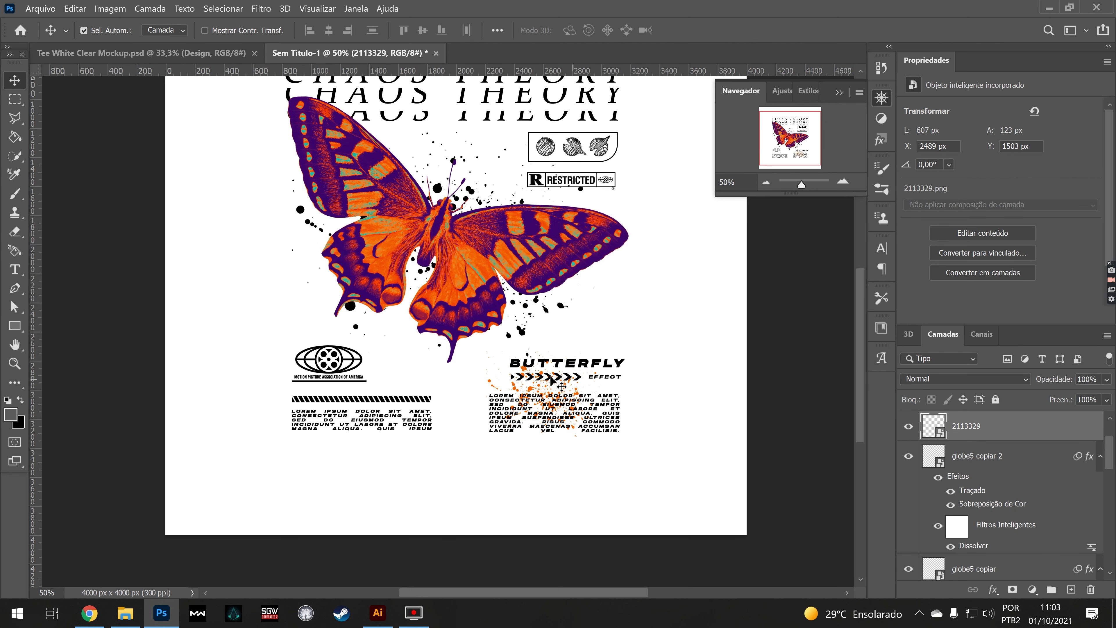
left_click(15, 266)
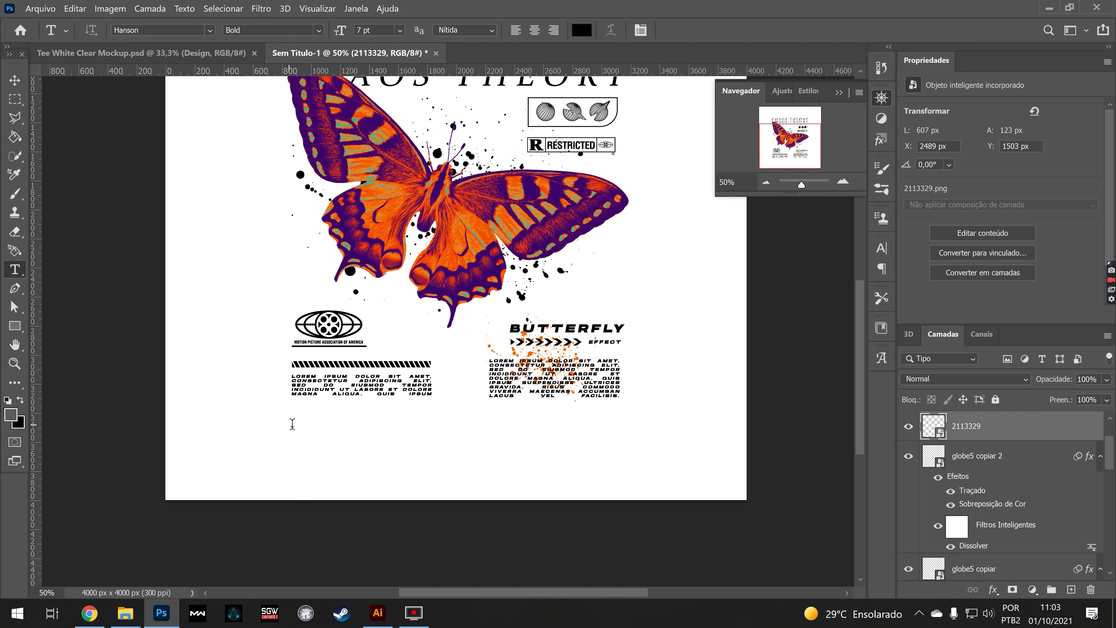
left_click(293, 423)
type("HELP ME")
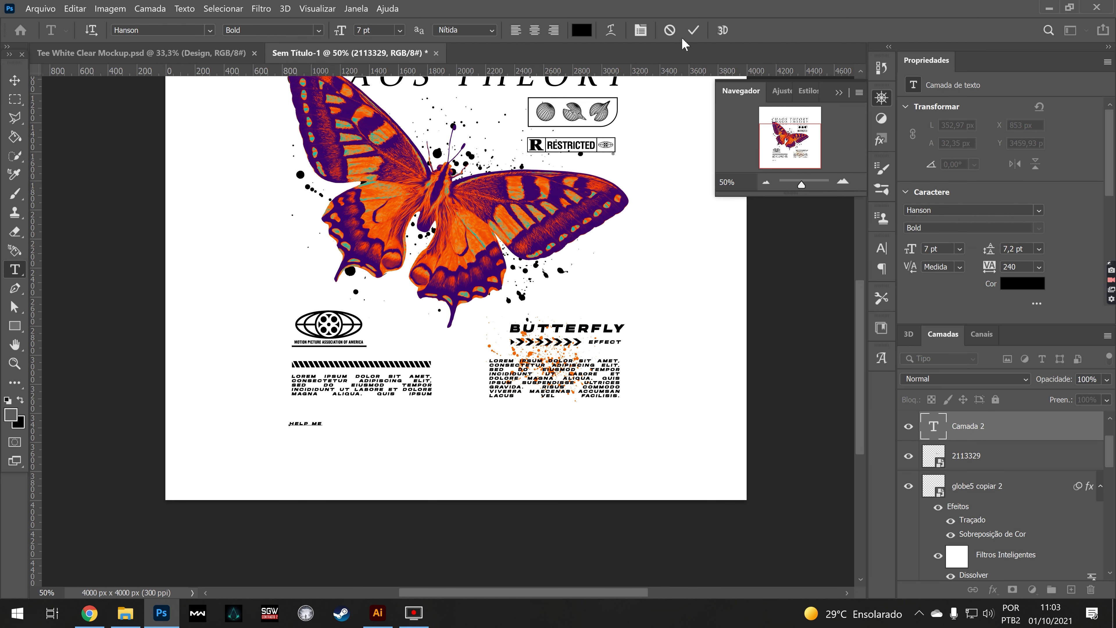
left_click(694, 30)
left_click(165, 30)
type("Con")
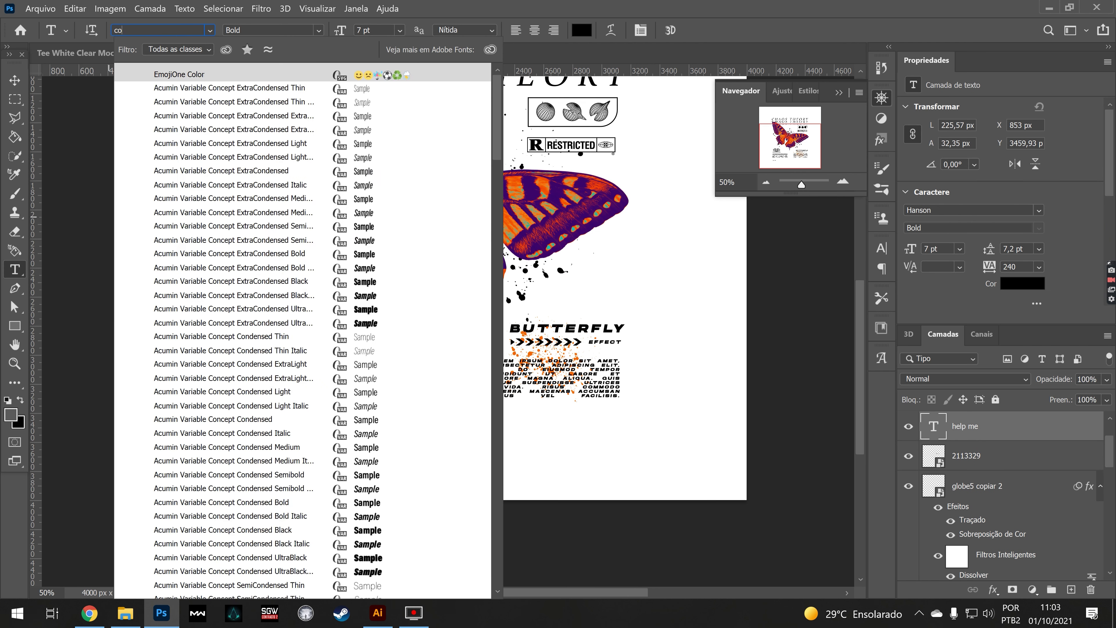
type("stantia")
key("Down")
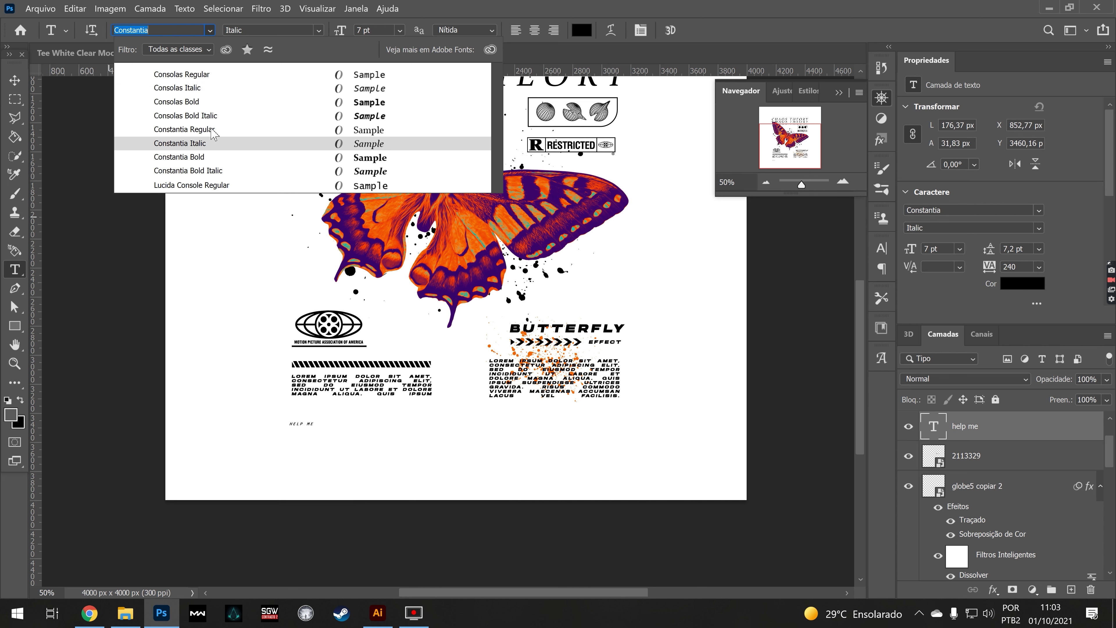
key("Return")
Scale the HELP ME text up to about 15 pt and nudge it into position
key("ctrl+t")
type("4080")
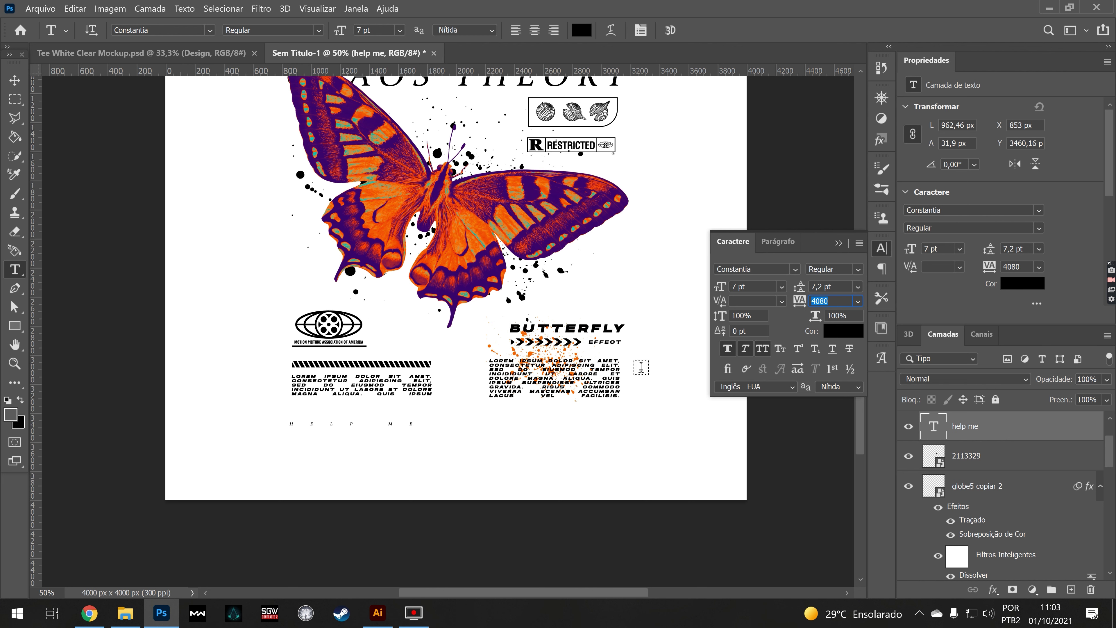
left_click(882, 249)
key("ctrl+t")
left_click_drag(434, 429, 575, 471)
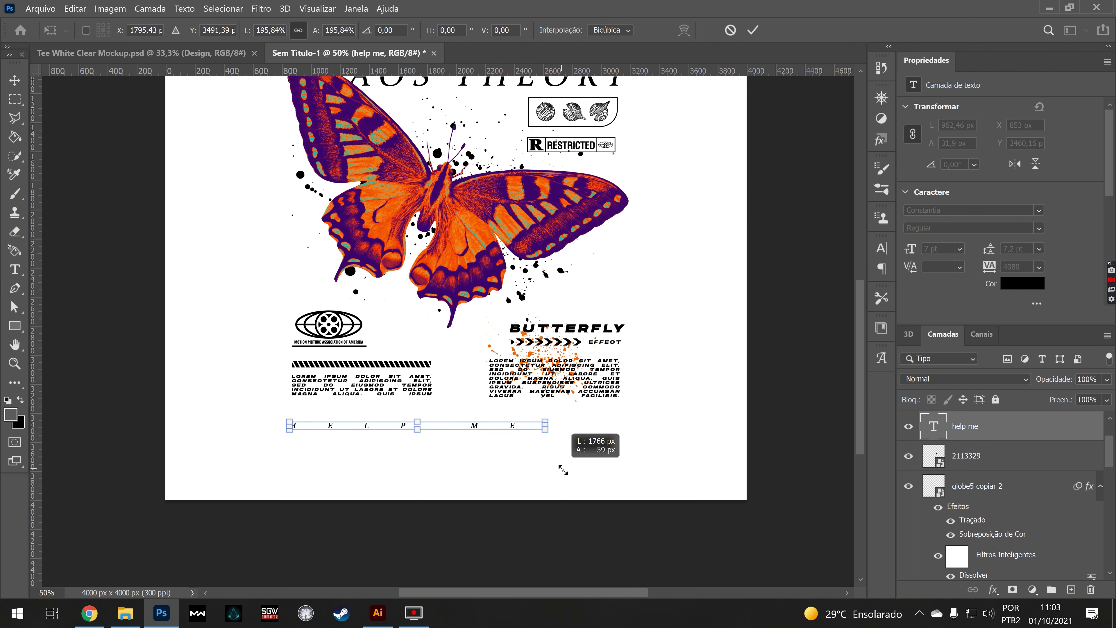
left_click_drag(581, 433, 589, 437)
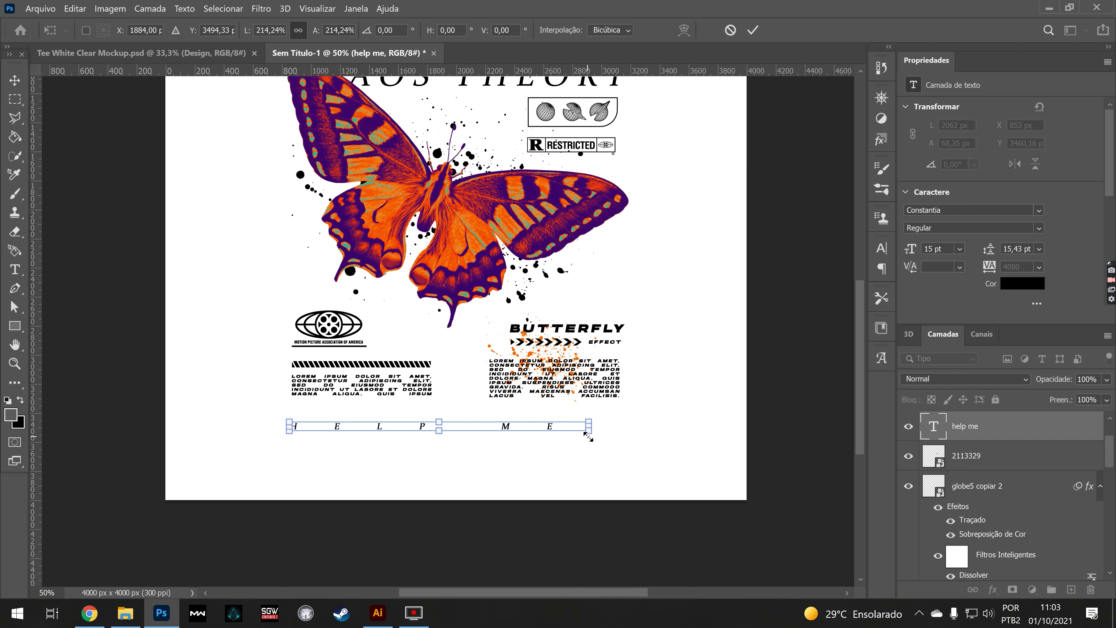
left_click(753, 30)
key("v")
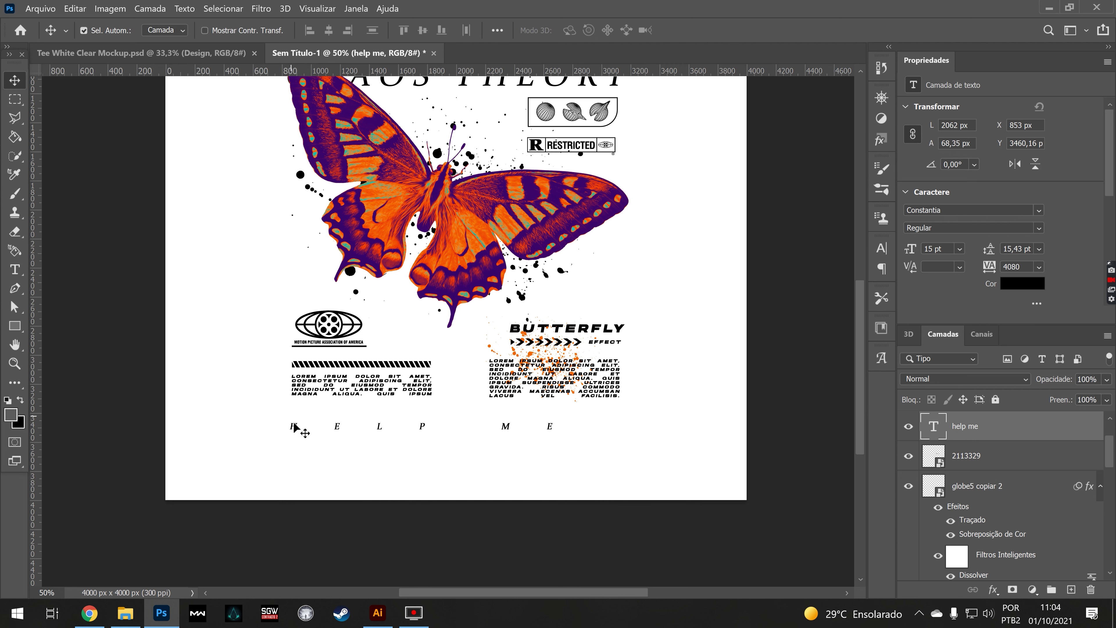
left_click_drag(295, 426, 300, 420)
Draw a small circle with the Ellipse tool just after the HELP ME line
left_click(14, 326)
left_click(66, 352)
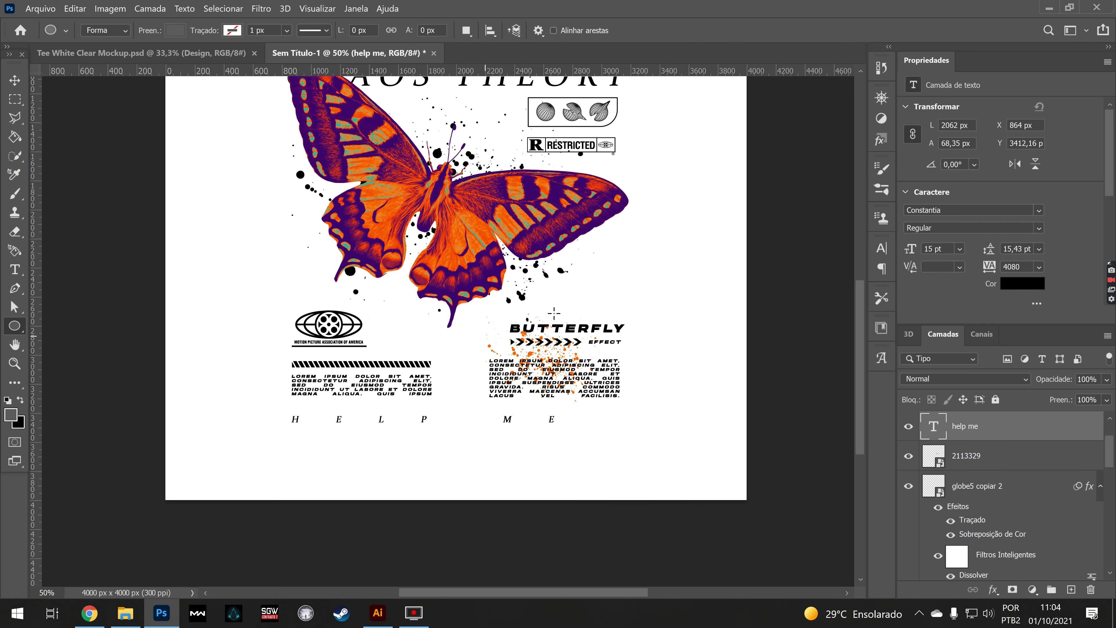
left_click(882, 97)
left_click(843, 181)
scroll(594, 529, "right", 5)
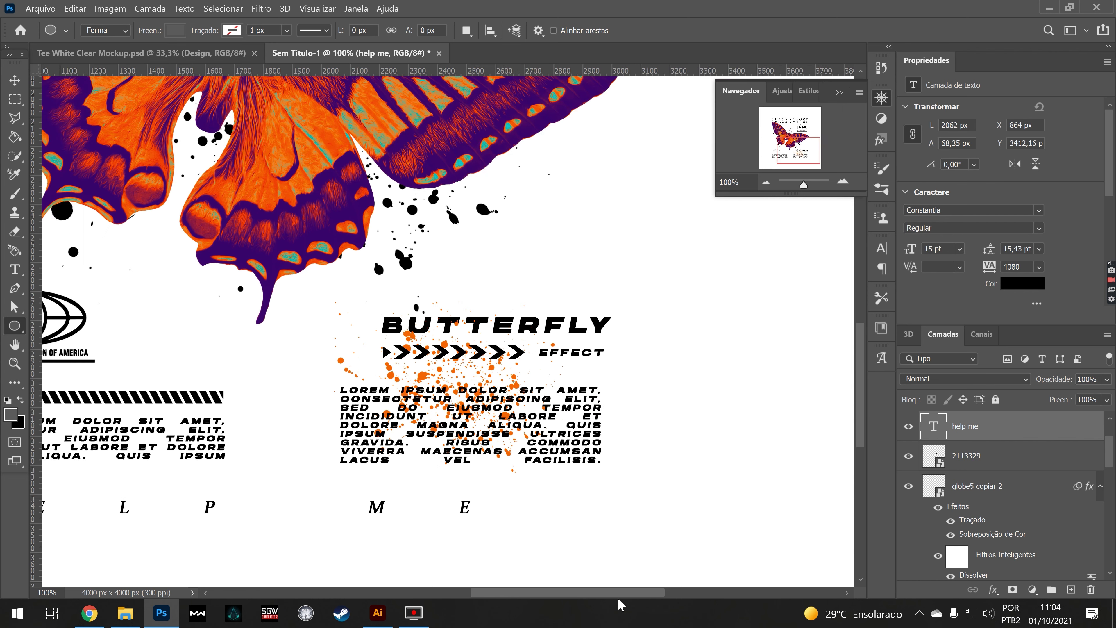
scroll(616, 571, "right", 1)
left_click_drag(513, 495, 544, 526)
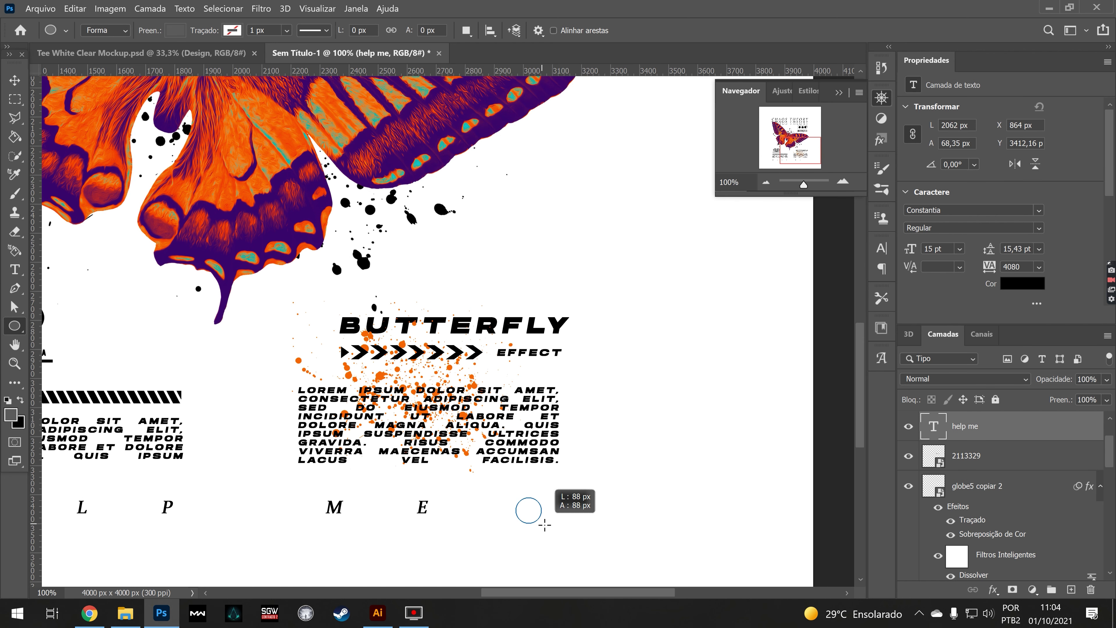
Give the circle a black 5 px stroke with no fill and move it to the line's end
left_click(233, 31)
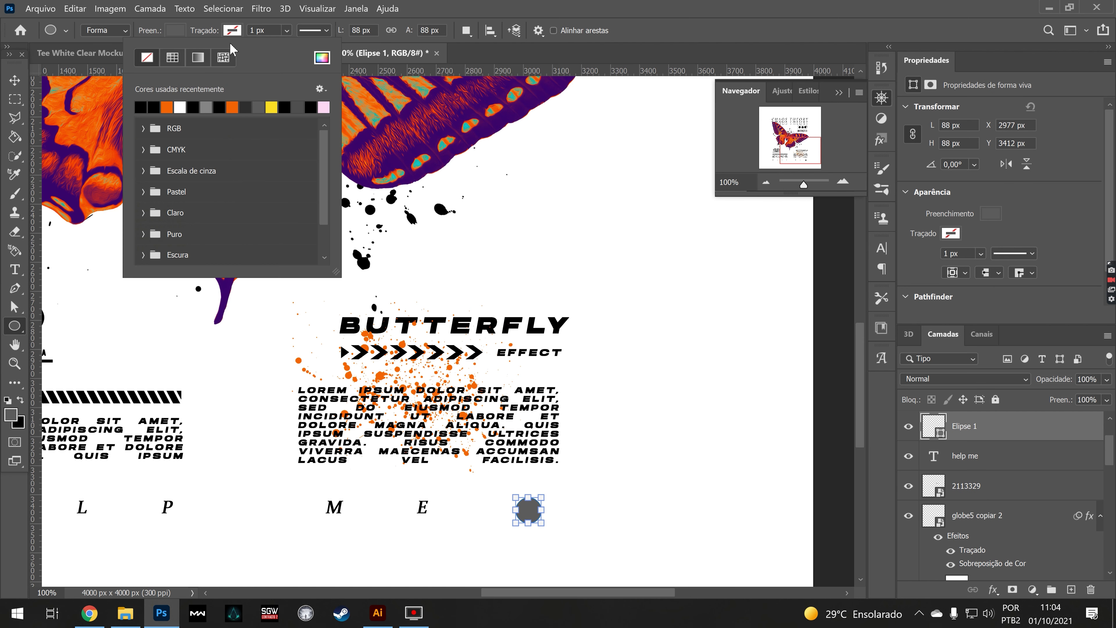
left_click(172, 58)
left_click(246, 31)
left_click(175, 30)
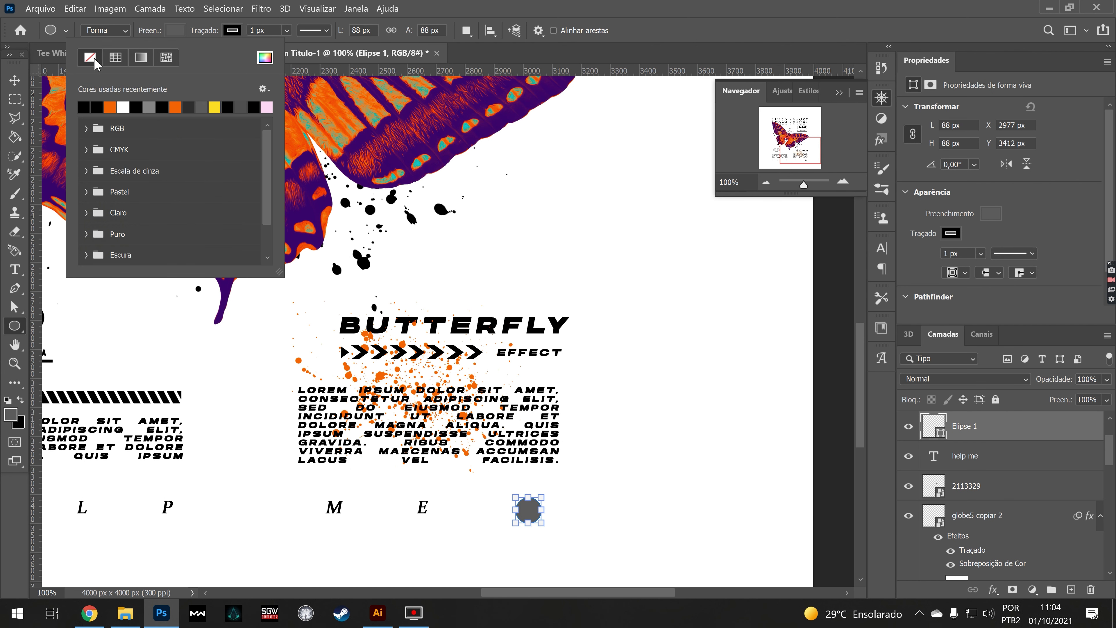
left_click(86, 53)
key("v")
left_click(16, 327)
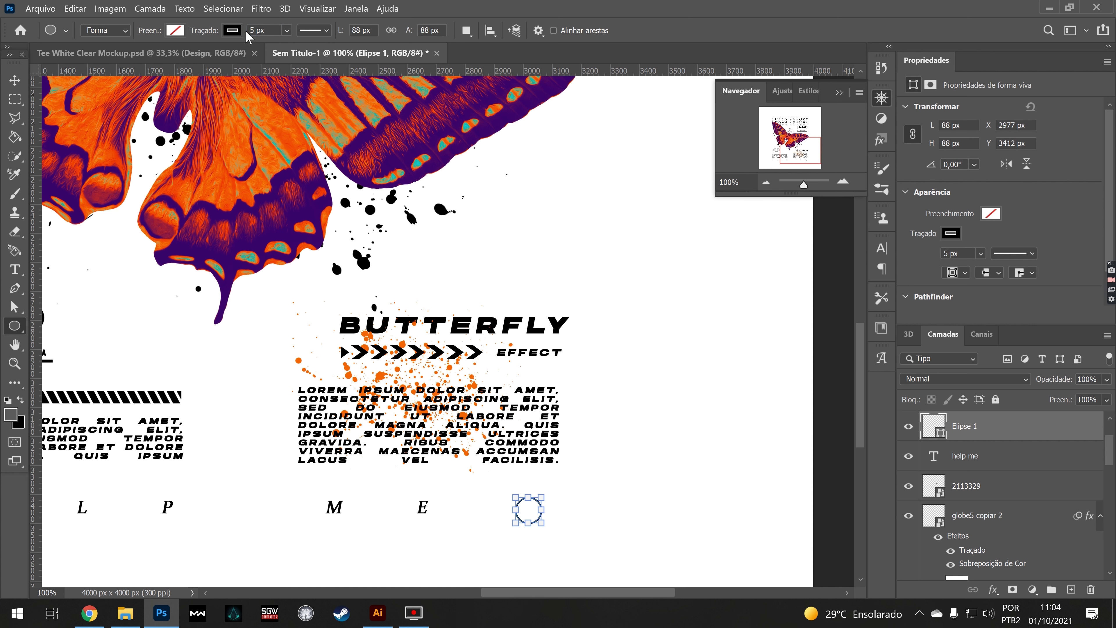
left_click(13, 81)
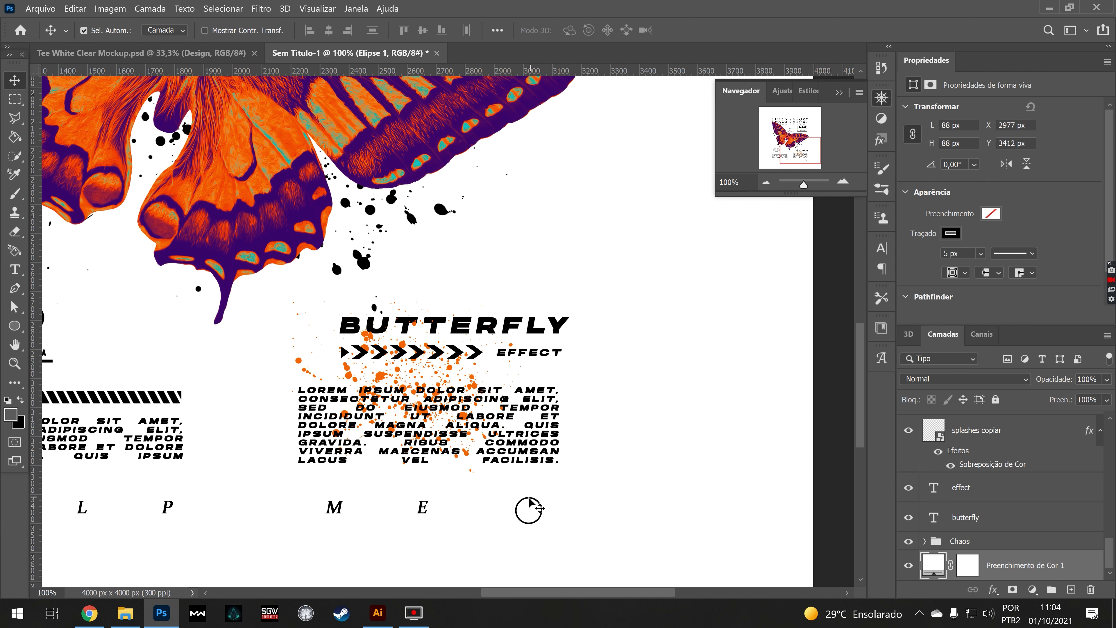
left_click_drag(531, 501, 549, 498)
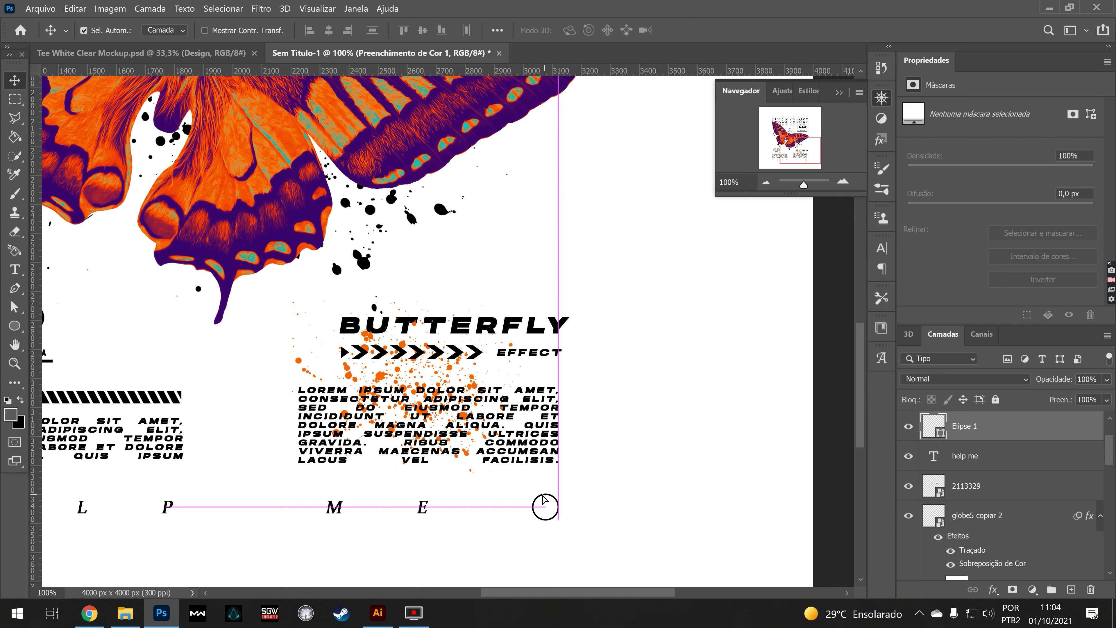
Type a letter R and scale it to fit inside the circle
left_click(16, 269)
left_click(618, 500)
type("r")
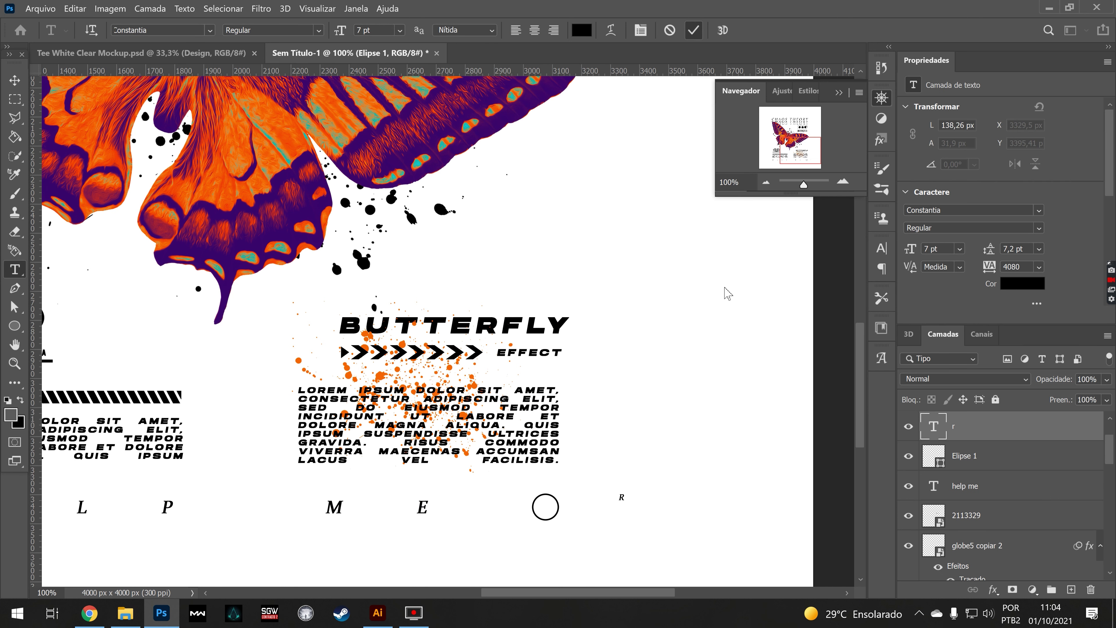
left_click_drag(633, 523, 560, 529)
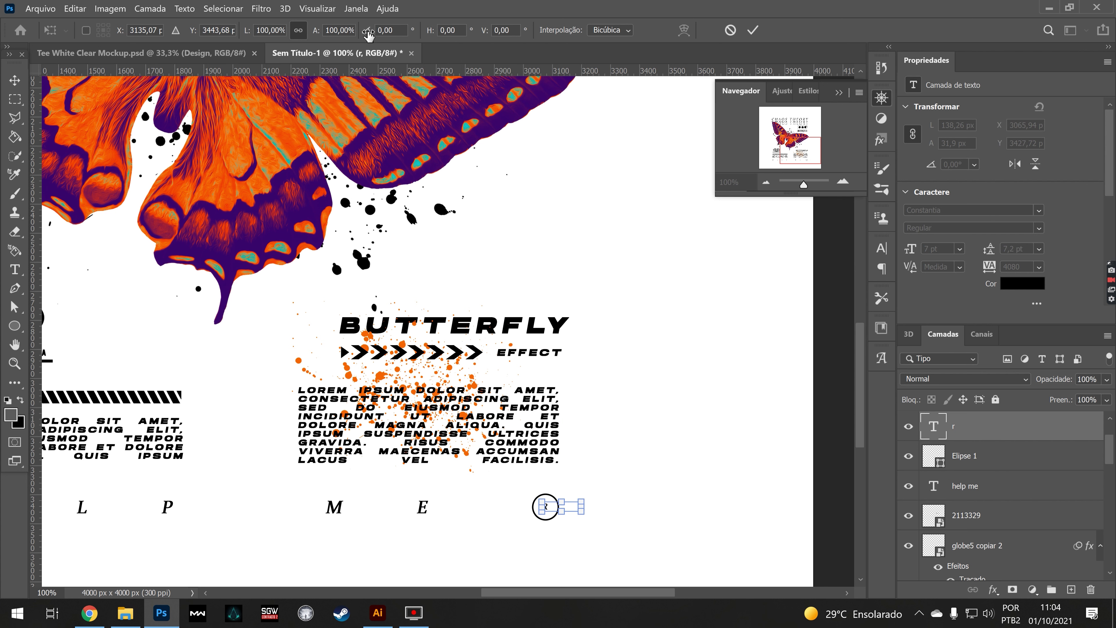
left_click_drag(324, 34, 327, 36)
left_click_drag(544, 507, 555, 513)
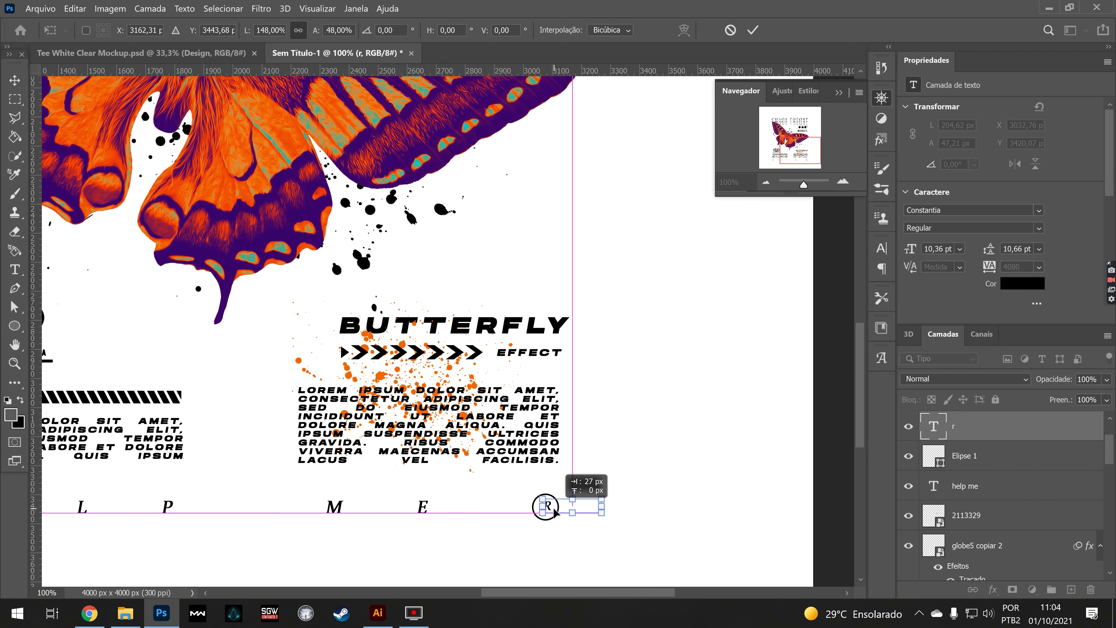
left_click(752, 30)
key("ctrl+minus")
key("ctrl+minus")
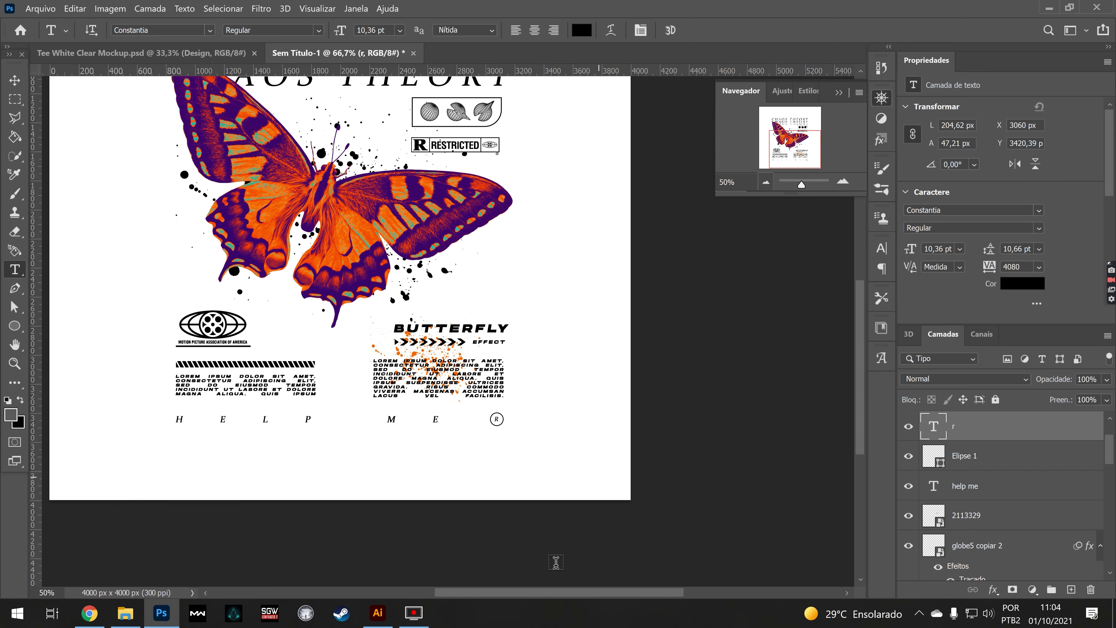
left_click_drag(541, 593, 495, 591)
scroll(685, 387, "up", 3)
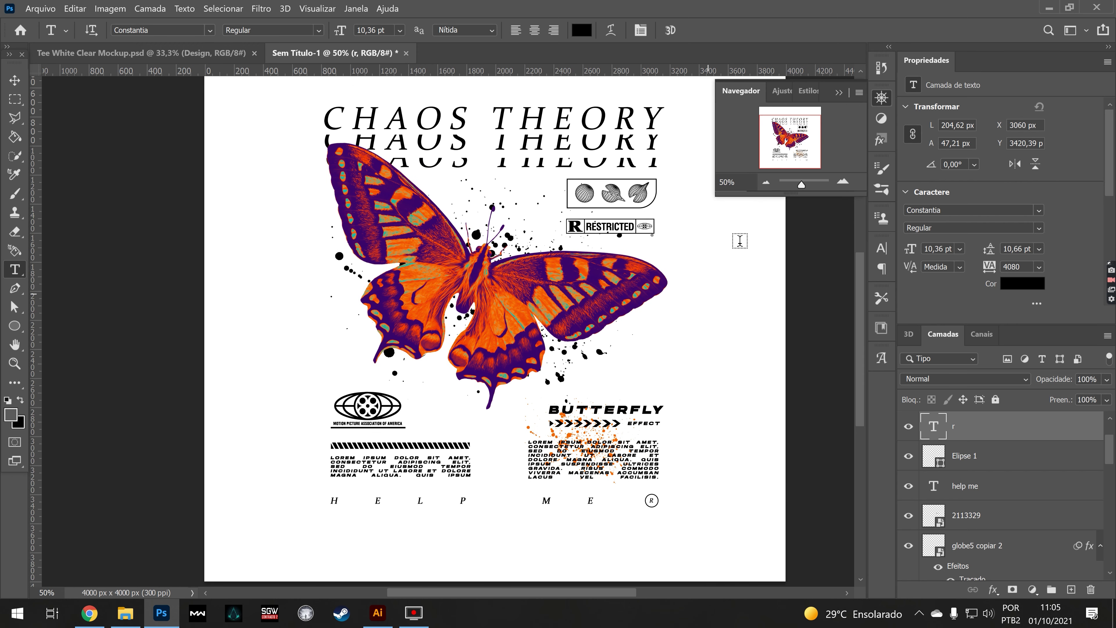
Export the design via Save for Web as a transparent PNG-24, accepting the file name warning
left_click(765, 182)
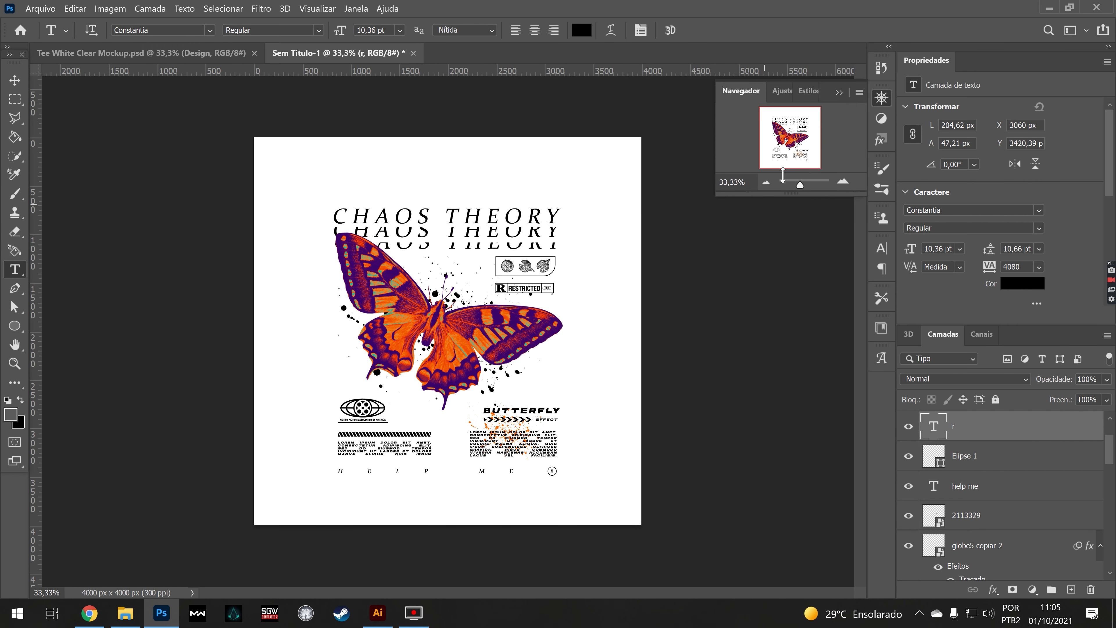
scroll(1003, 494, "down", 3)
scroll(967, 518, "down", 3)
scroll(910, 567, "down", 3)
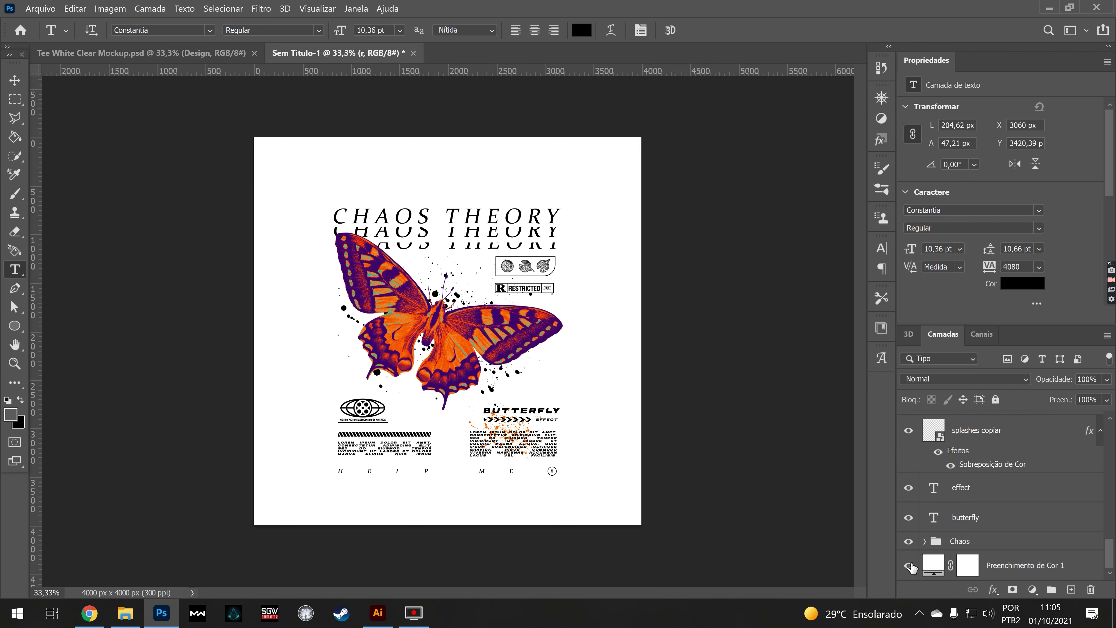
key("ctrl+alt+shift+s")
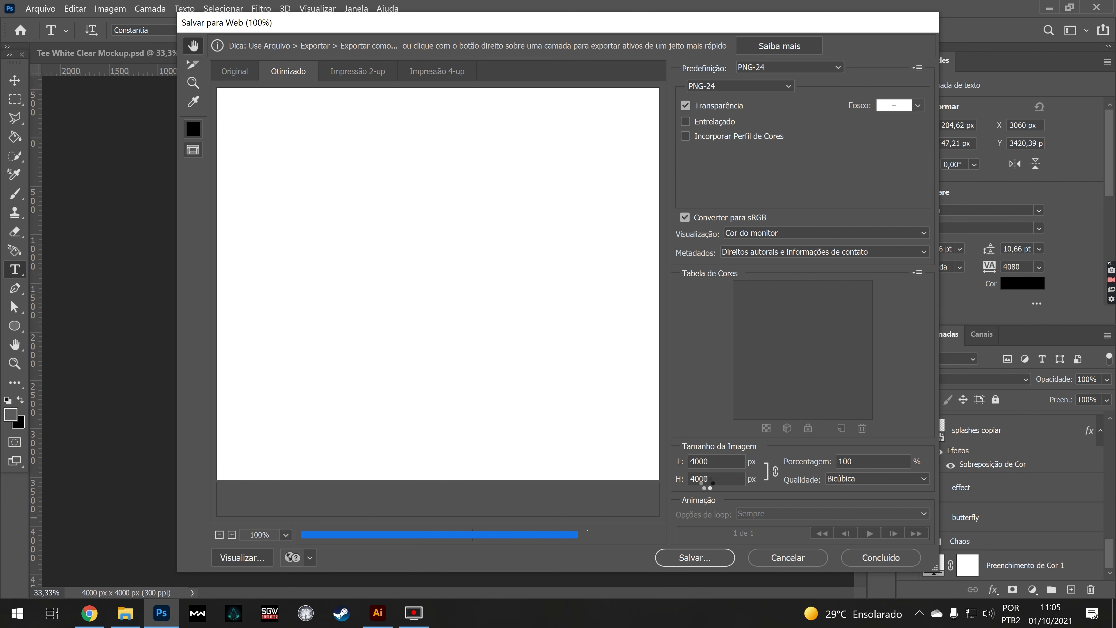
left_click(714, 563)
left_click(632, 308)
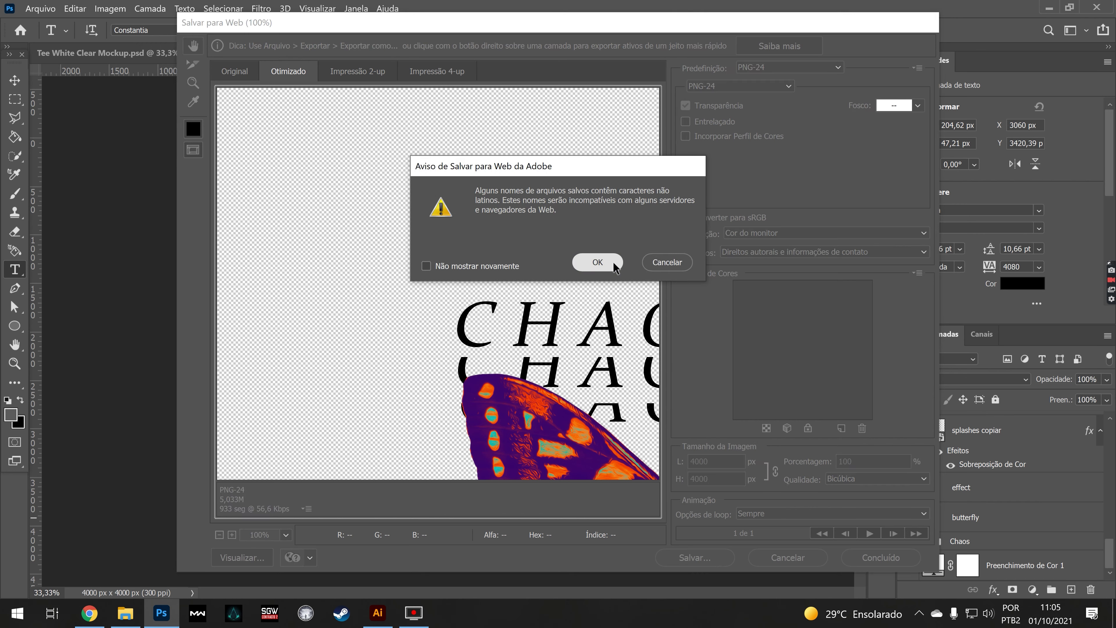
left_click(613, 264)
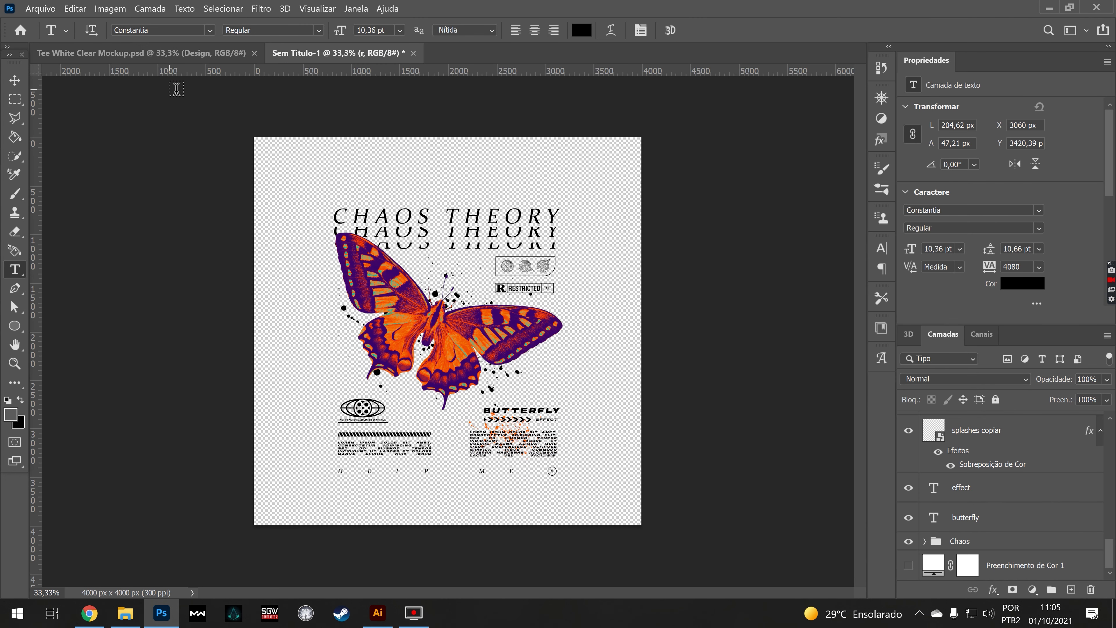
In the tee mockup, show the shirt's back and open the Camada 1 smart object
left_click(160, 54)
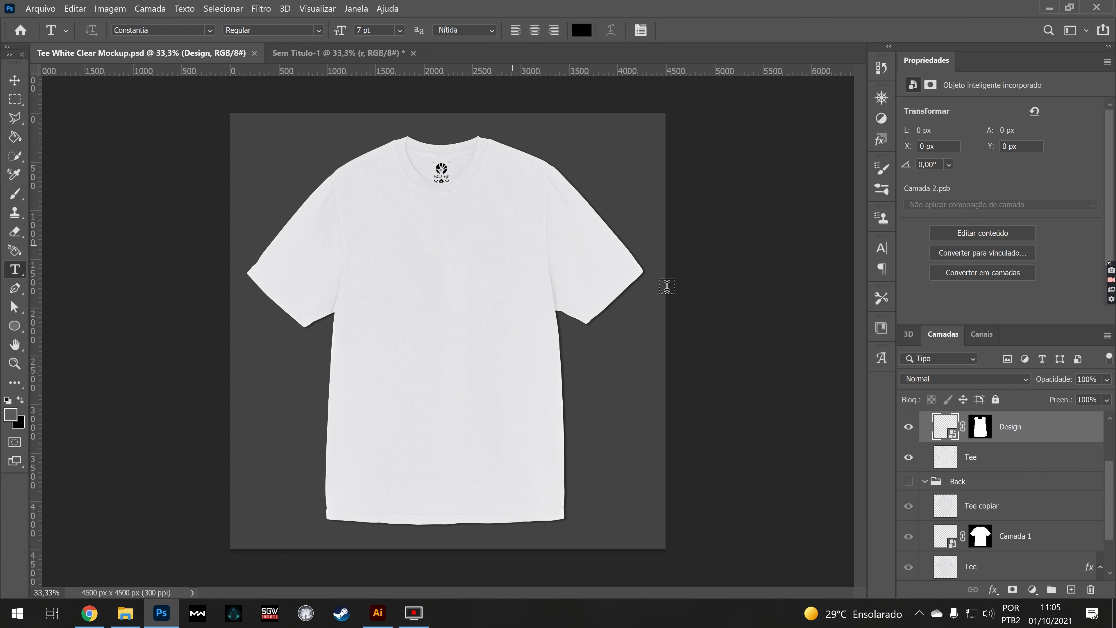
left_click(924, 482)
left_click(924, 420)
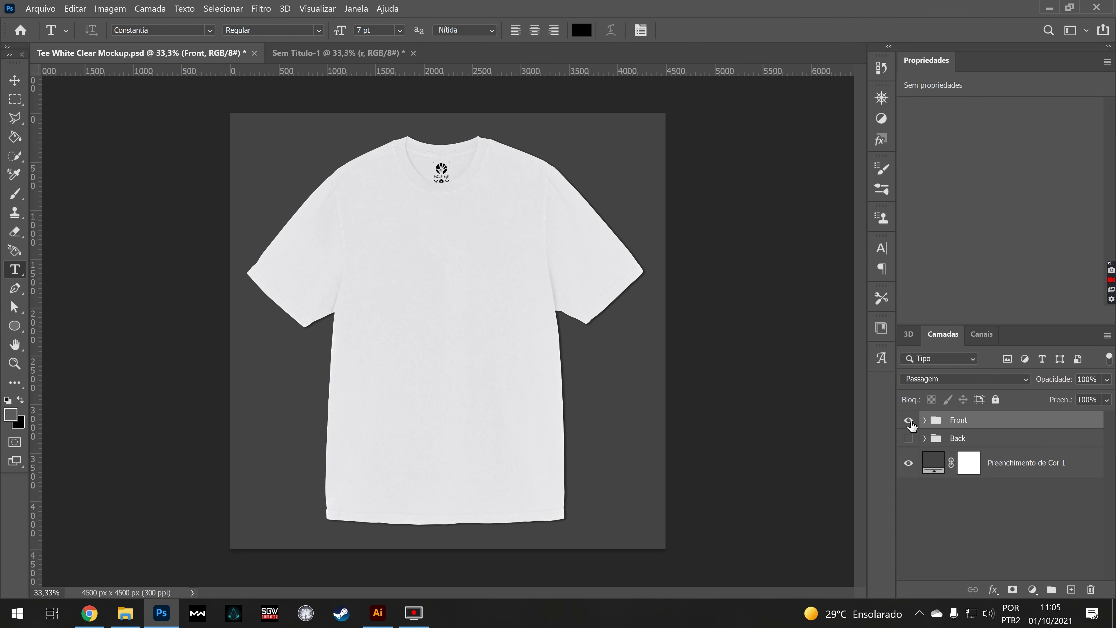
left_click(908, 438)
double_click(945, 493)
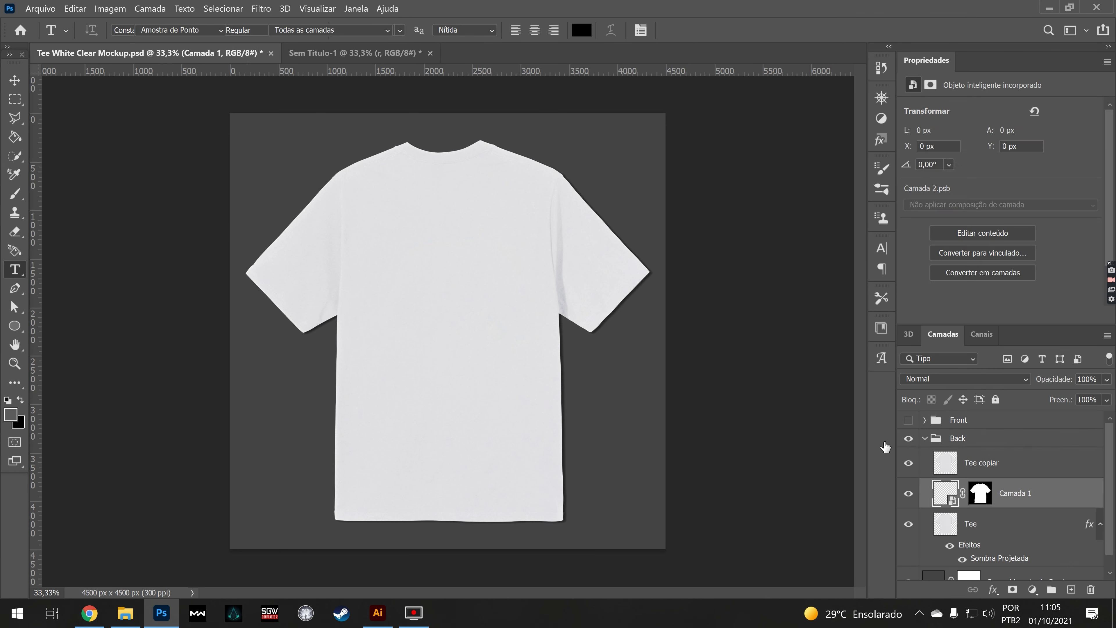
left_click(633, 286)
Place the exported PNG at about 18% scale, raised on the shirt back, and save the smart object
key("alt+Tab")
left_click_drag(580, 101, 469, 381)
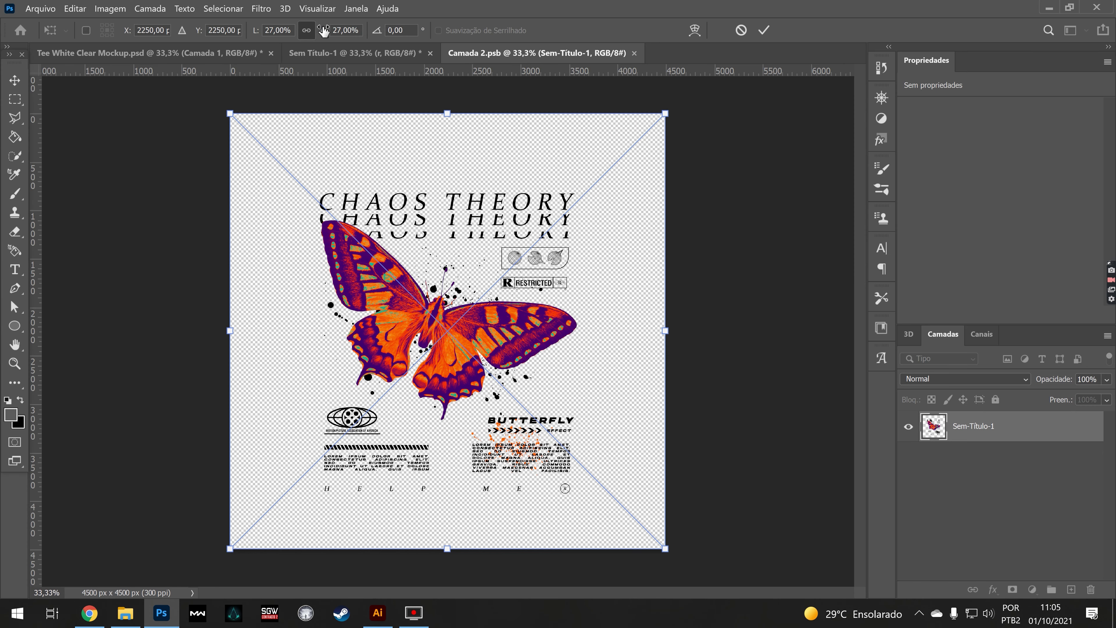
left_click_drag(324, 31, 308, 31)
left_click_drag(524, 287, 521, 264)
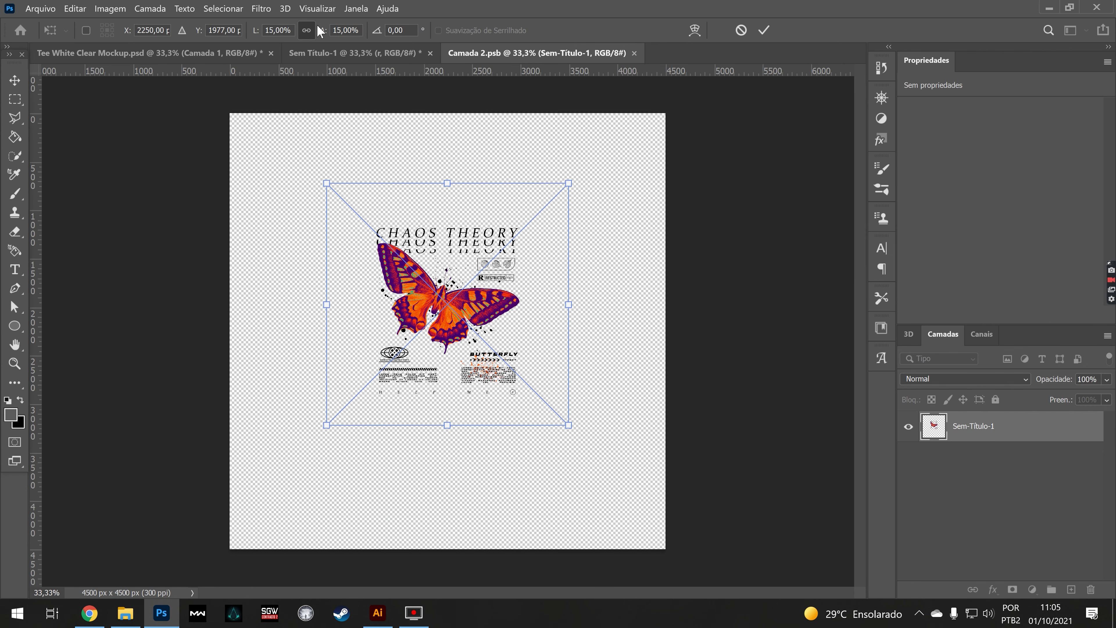
left_click_drag(320, 31, 334, 30)
left_click(764, 30)
key("ctrl+s")
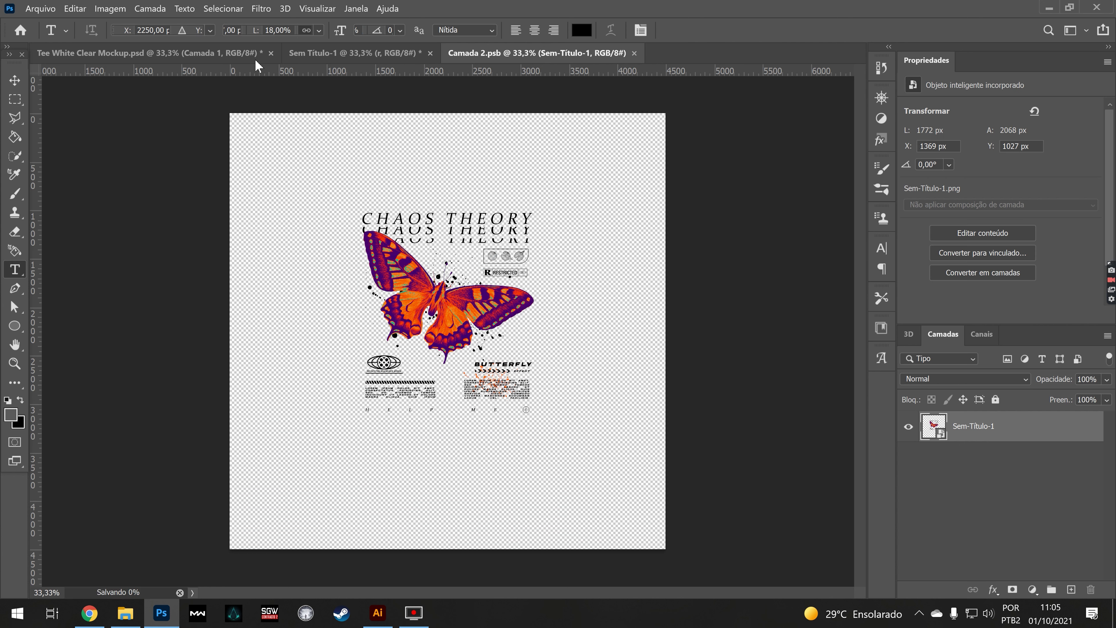
left_click(234, 55)
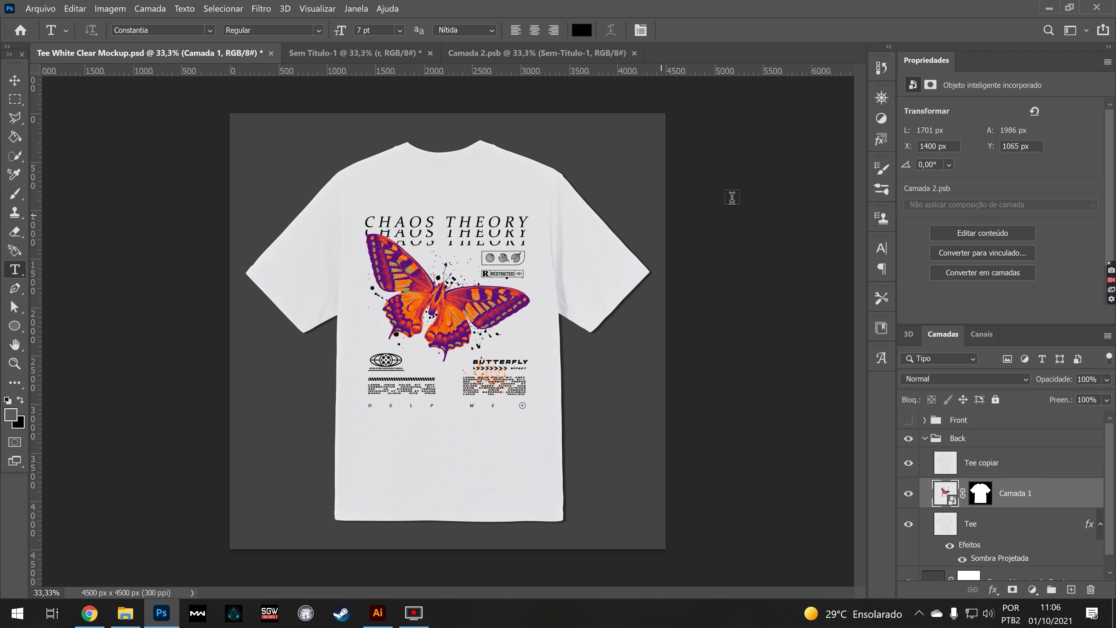